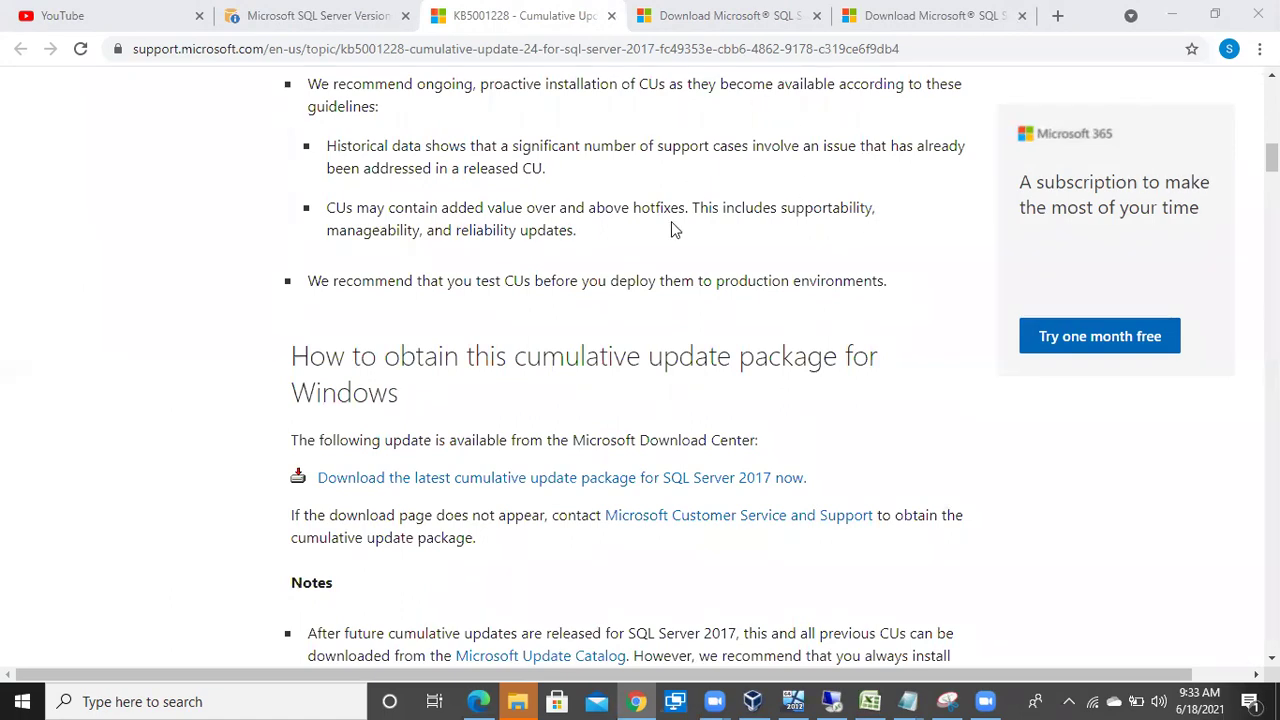
Step: Open the download page for the latest SQL Server 2017 cumulative update and download the English package
scroll(671, 228, "down", 3)
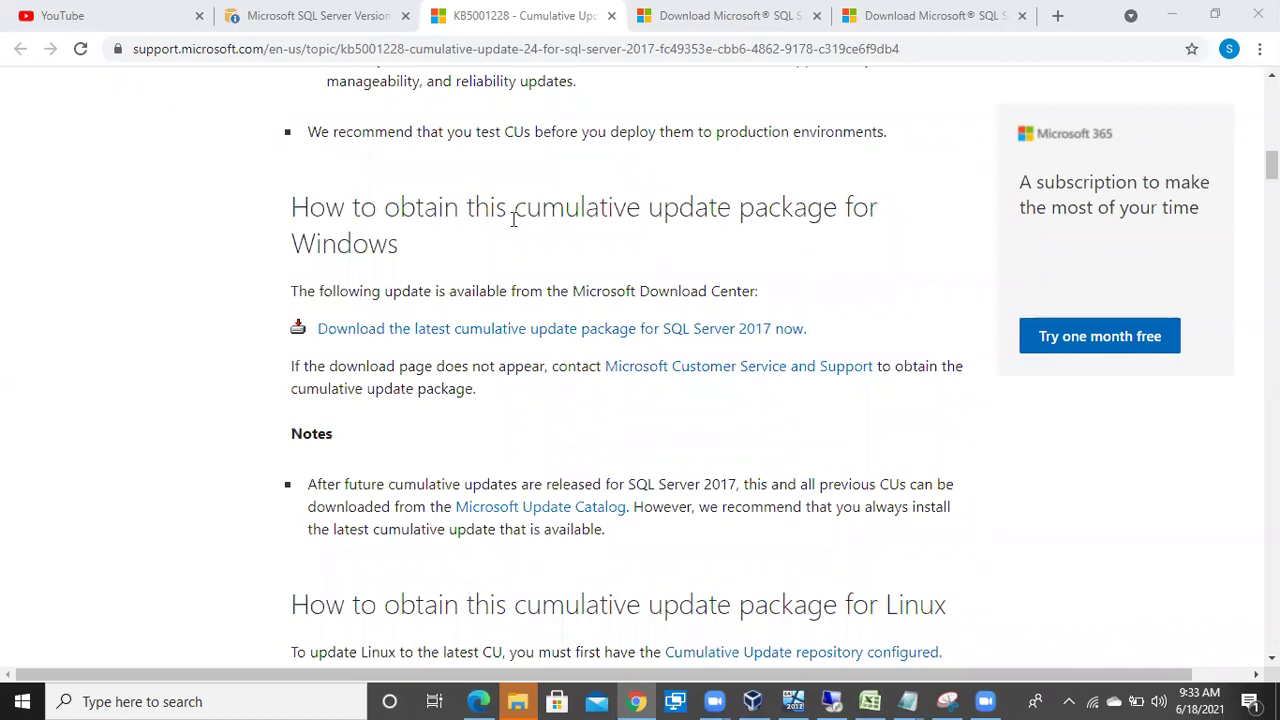
scroll(443, 293, "down", 1)
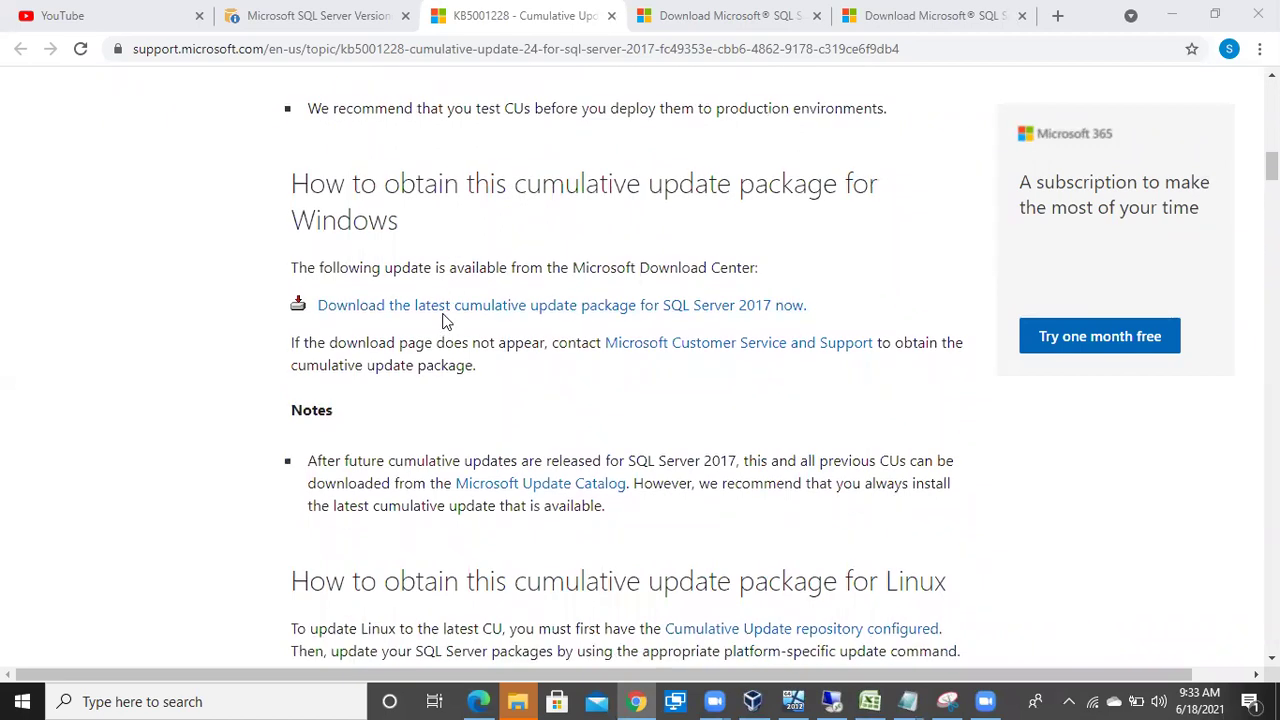
left_click(445, 307)
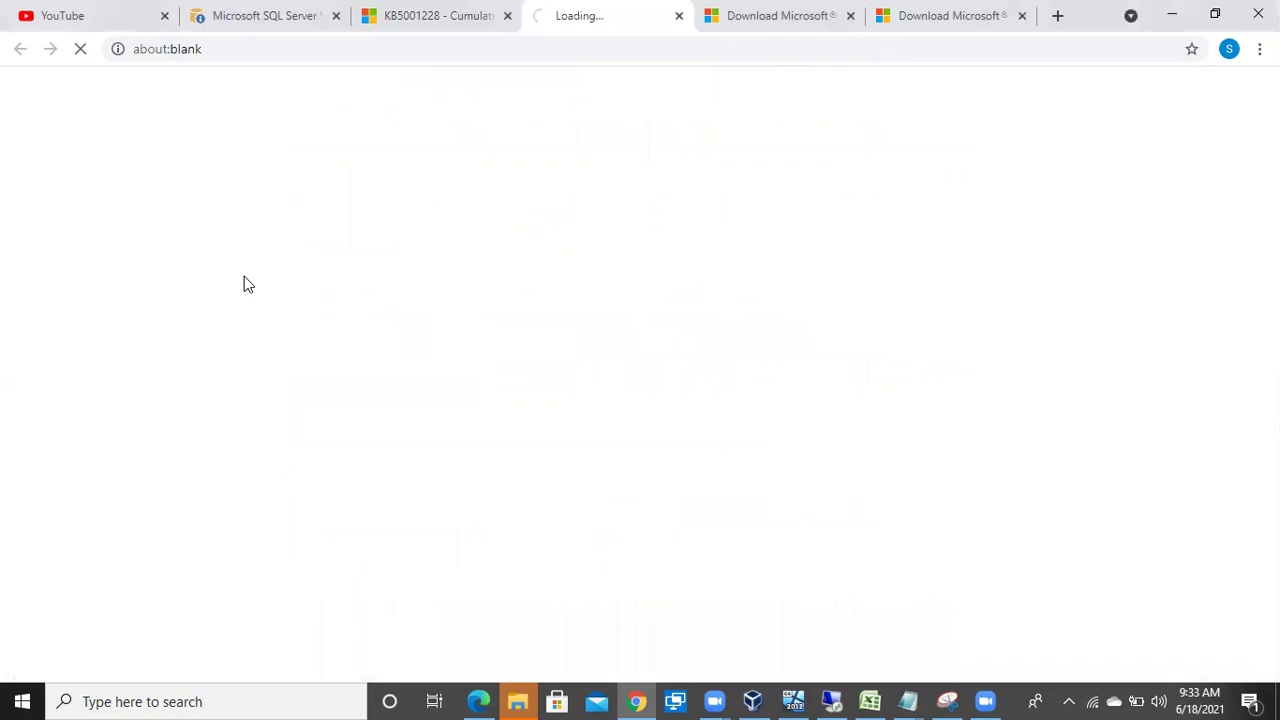
scroll(520, 430, "down", 1)
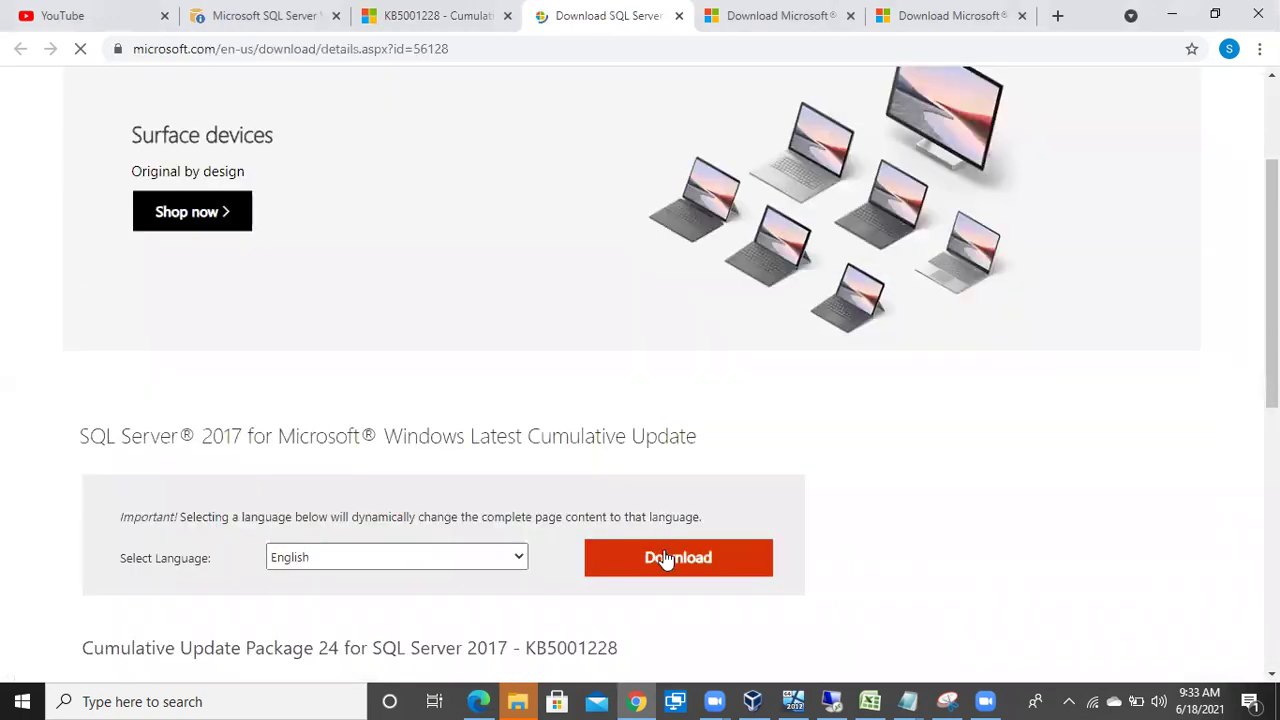
left_click(666, 560)
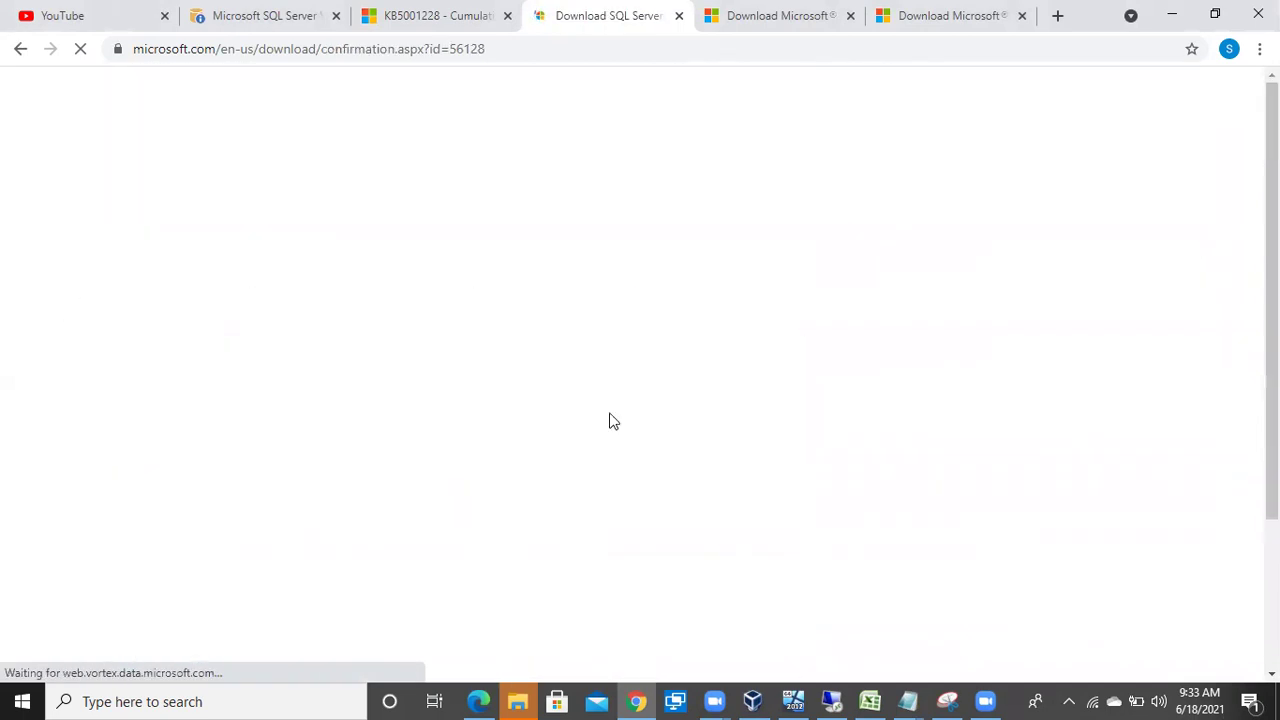
scroll(613, 421, "down", 3)
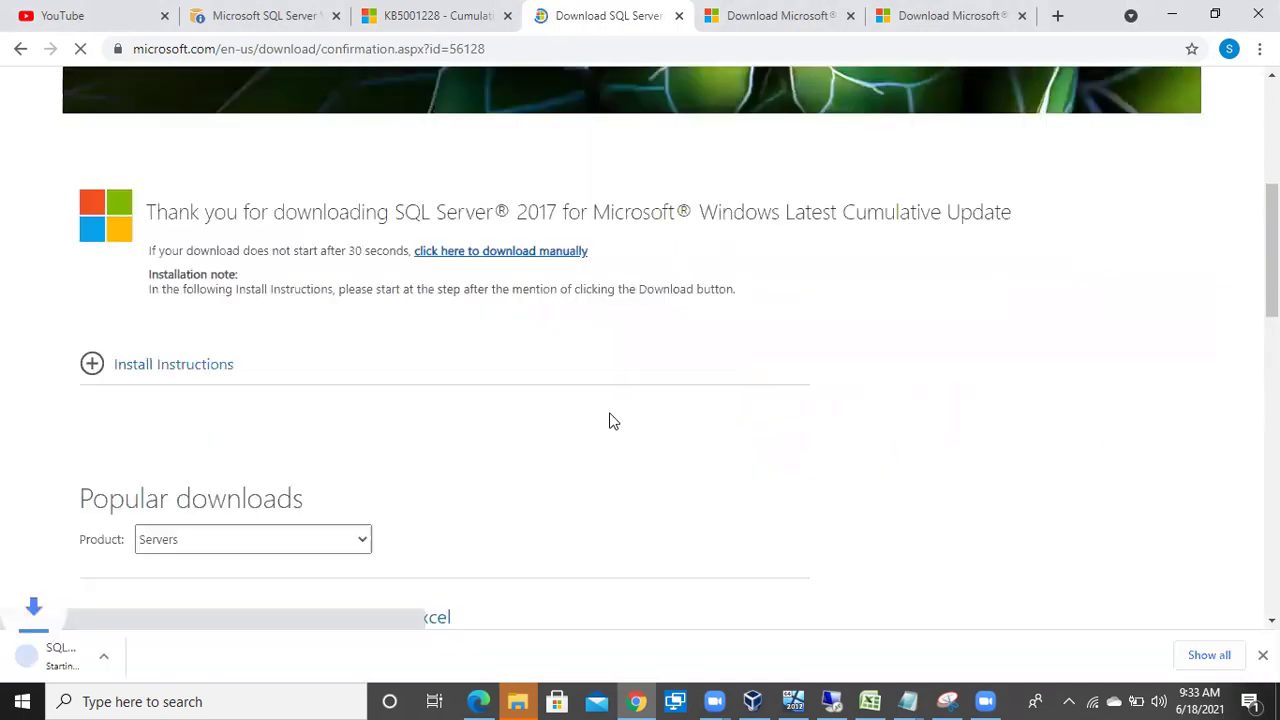
scroll(613, 421, "down", 1)
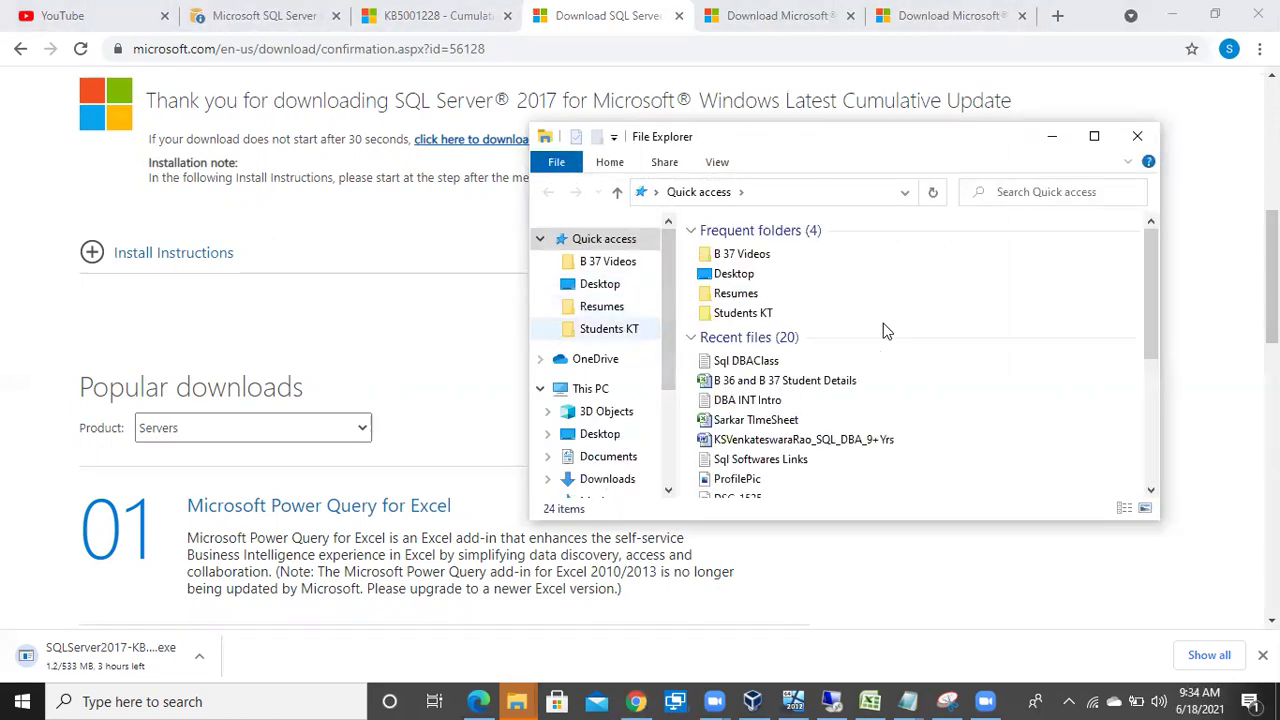
Step: Switch to File Explorer and locate the SQLServer2017-KB4577467-x64 hotfix package in the Downloads folder
left_click(1094, 142)
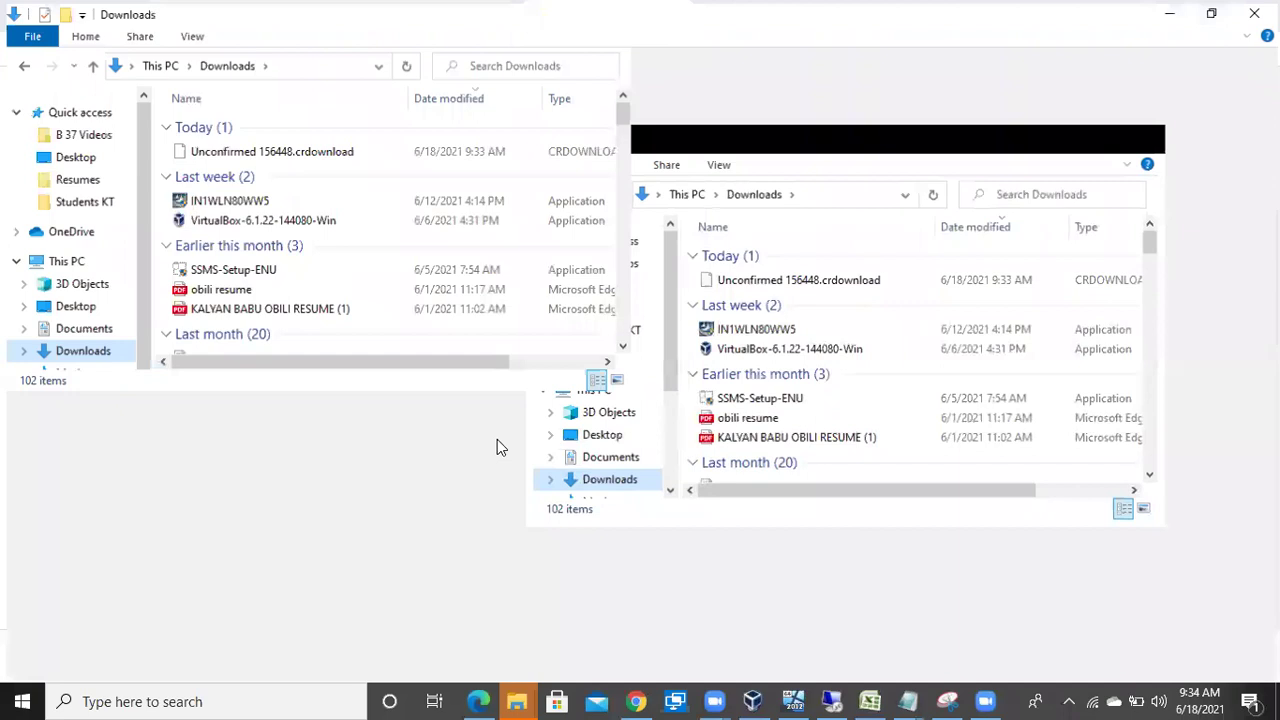
scroll(497, 447, "down", 7)
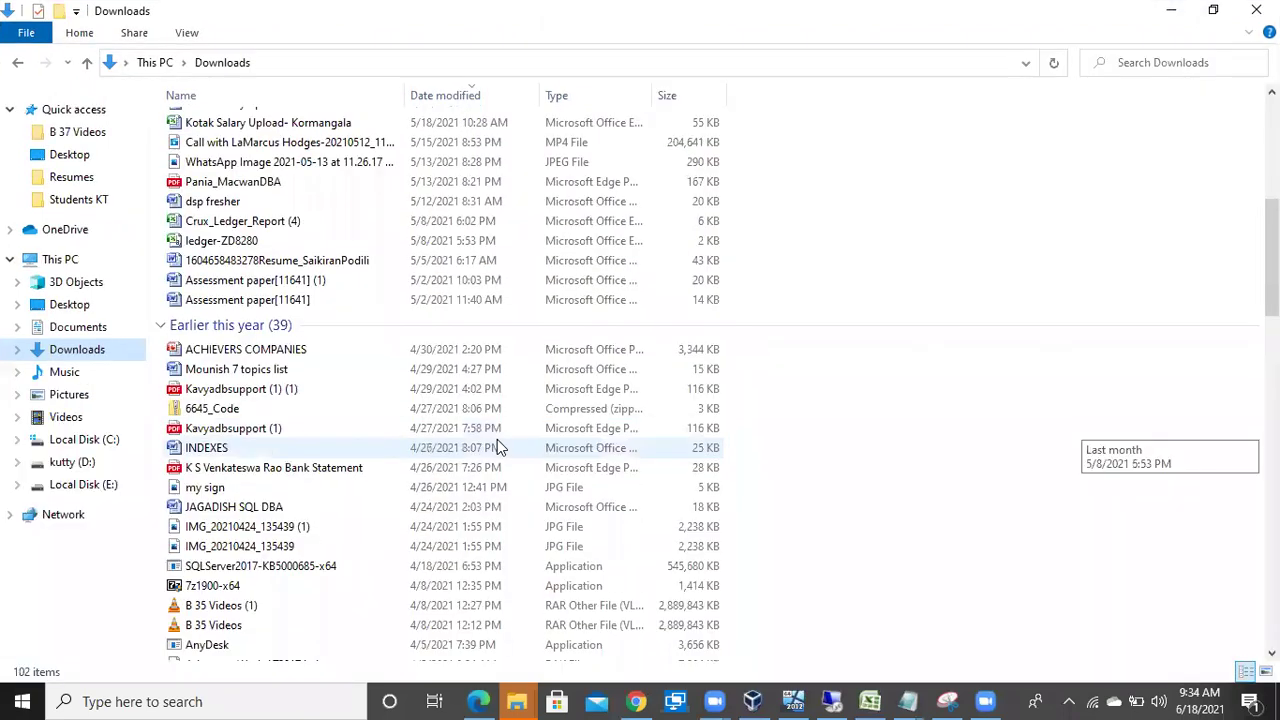
scroll(500, 447, "down", 4)
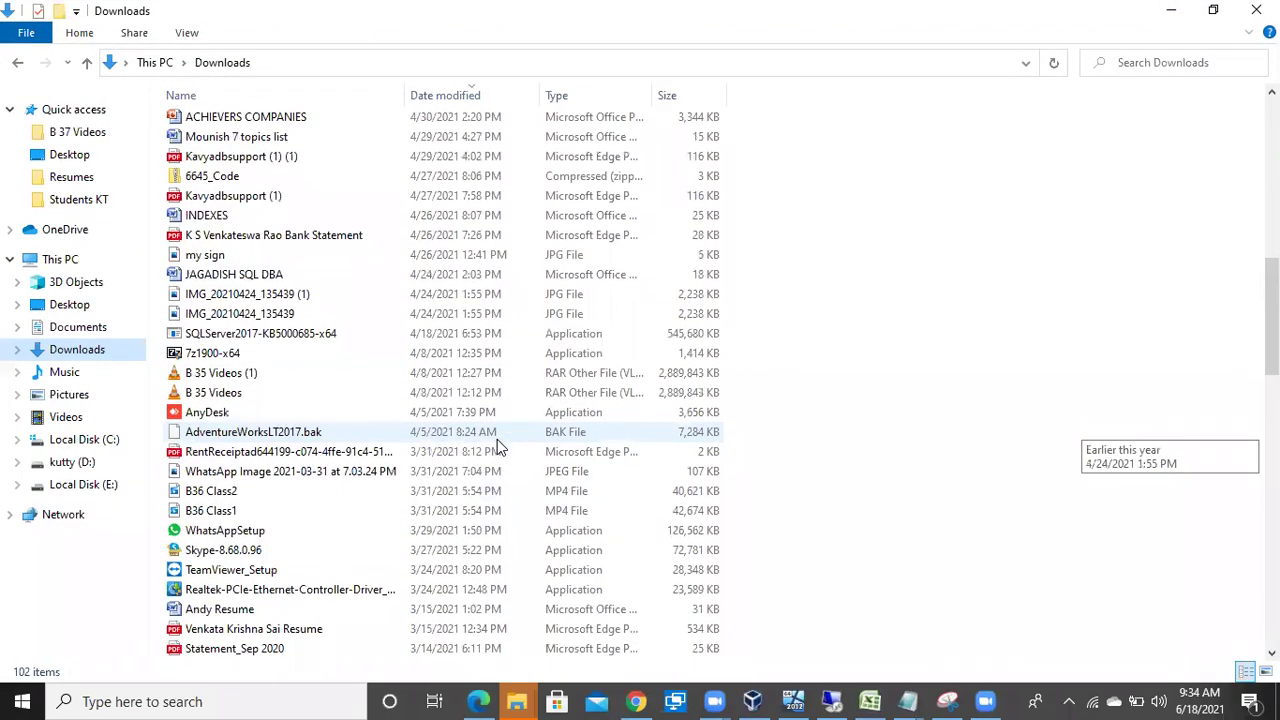
scroll(499, 447, "down", 4)
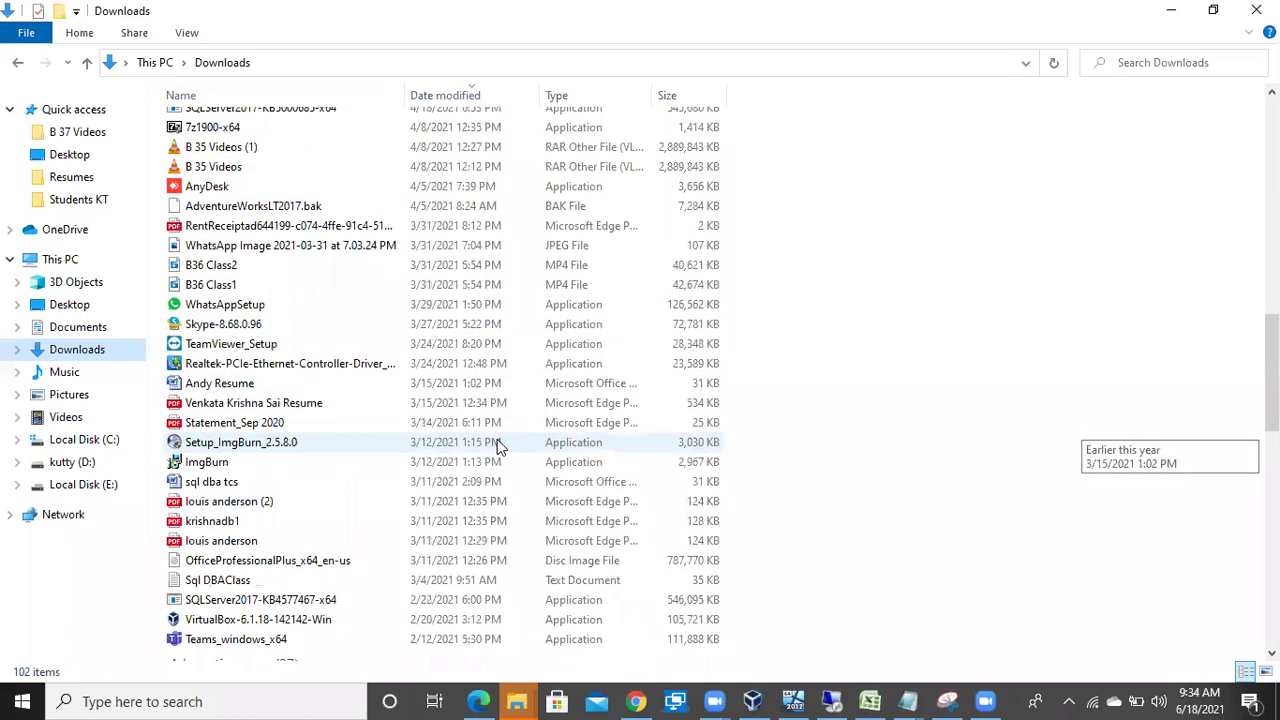
scroll(497, 439, "down", 1)
left_click(315, 545)
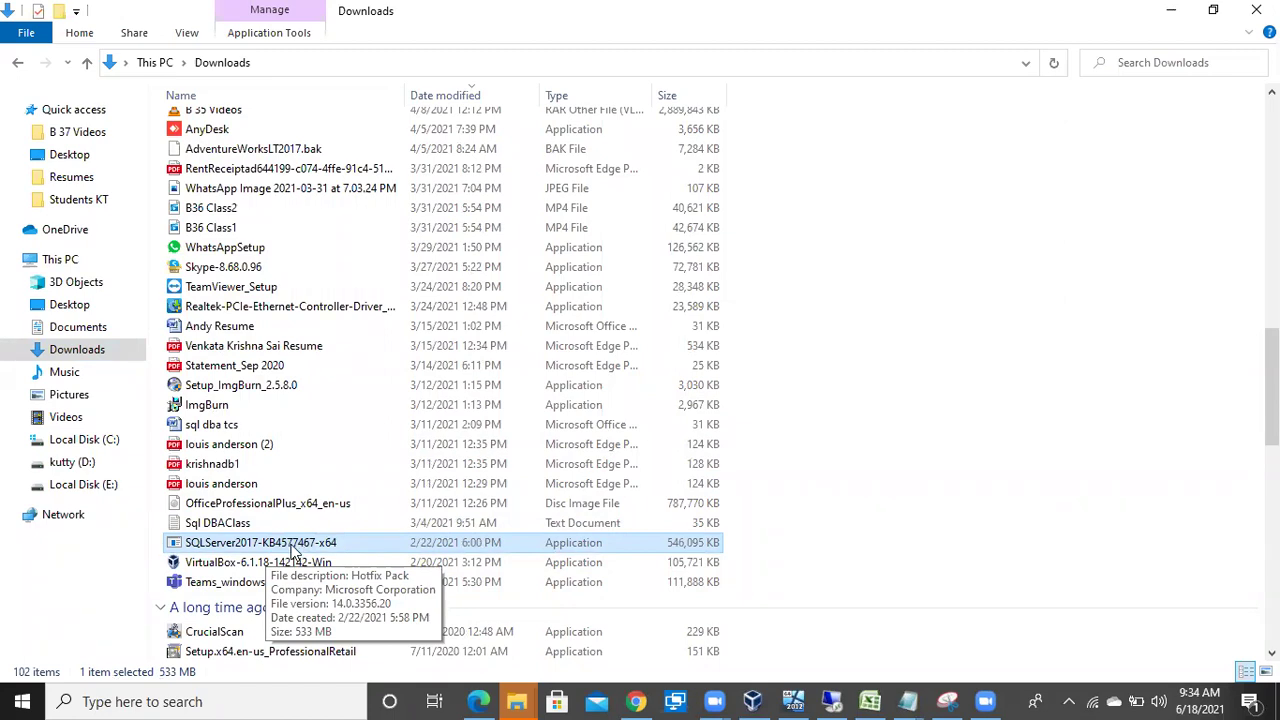
scroll(298, 549, "down", 2)
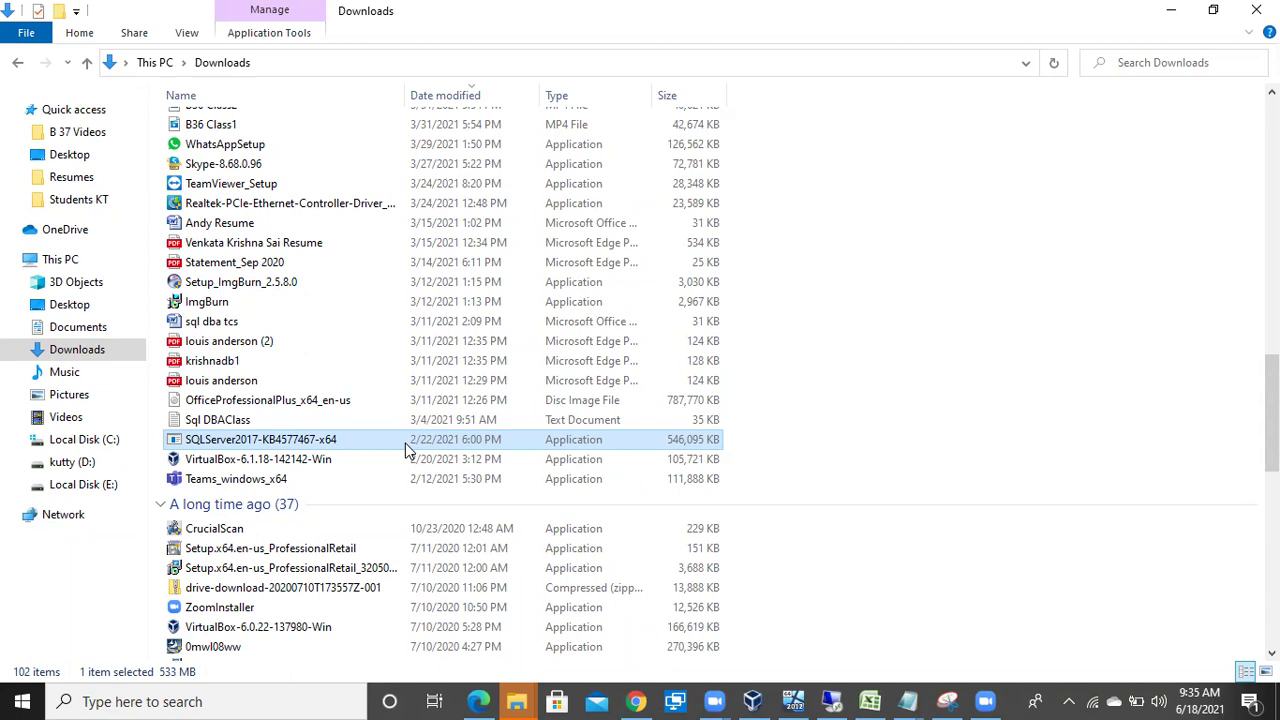
key("alt+Tab")
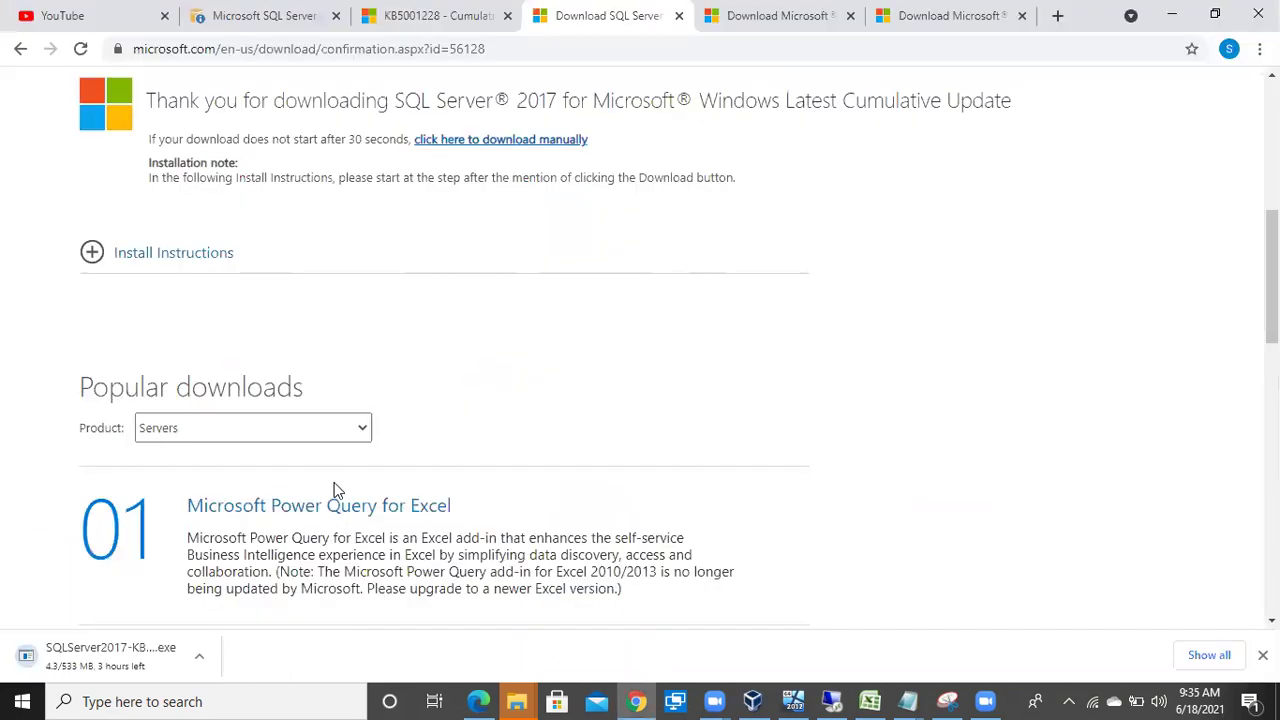
key("alt+Tab")
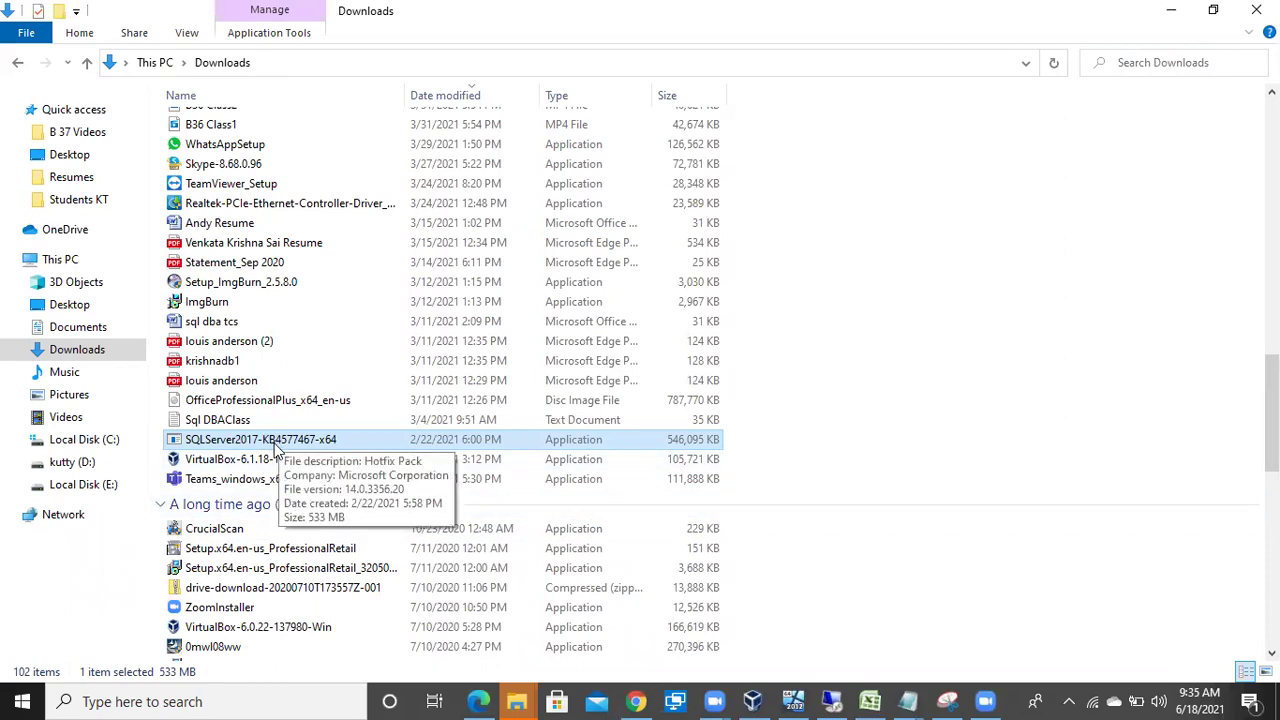
Step: Search the Downloads folder for "sqlserver" and launch SQLServer2017-KB5000685-x64.exe
left_click(1120, 60)
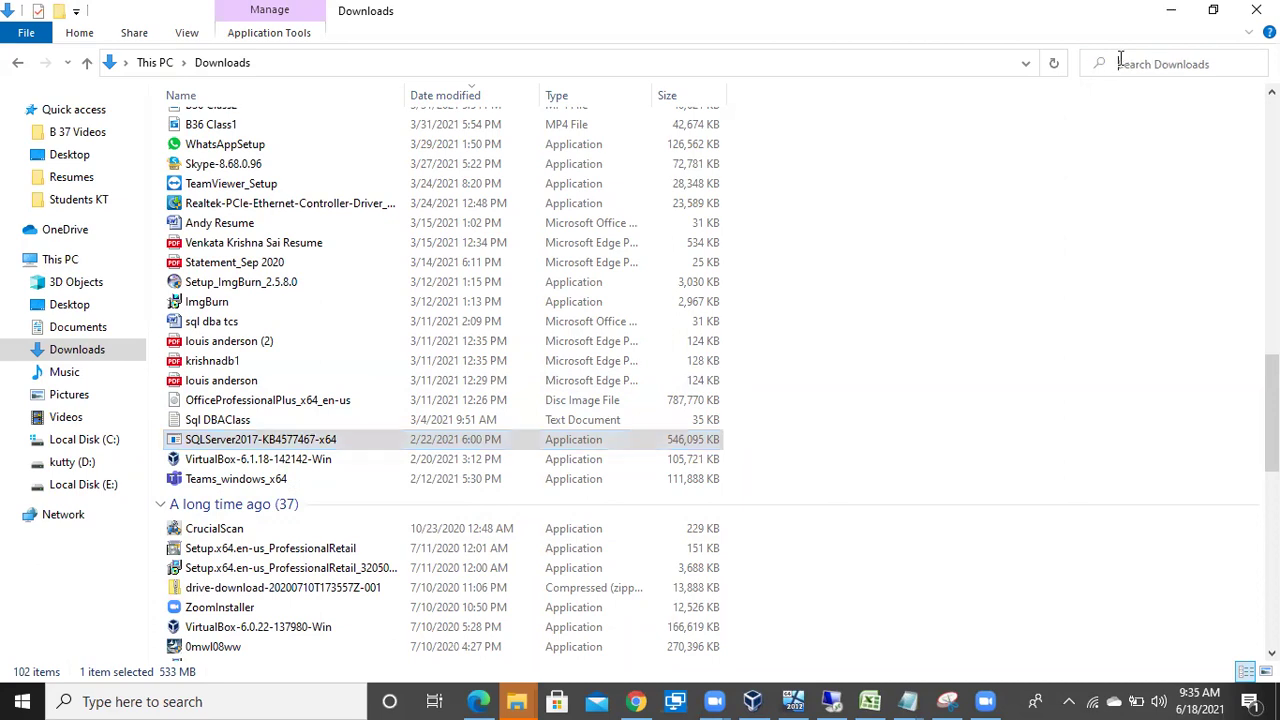
type("sqlse")
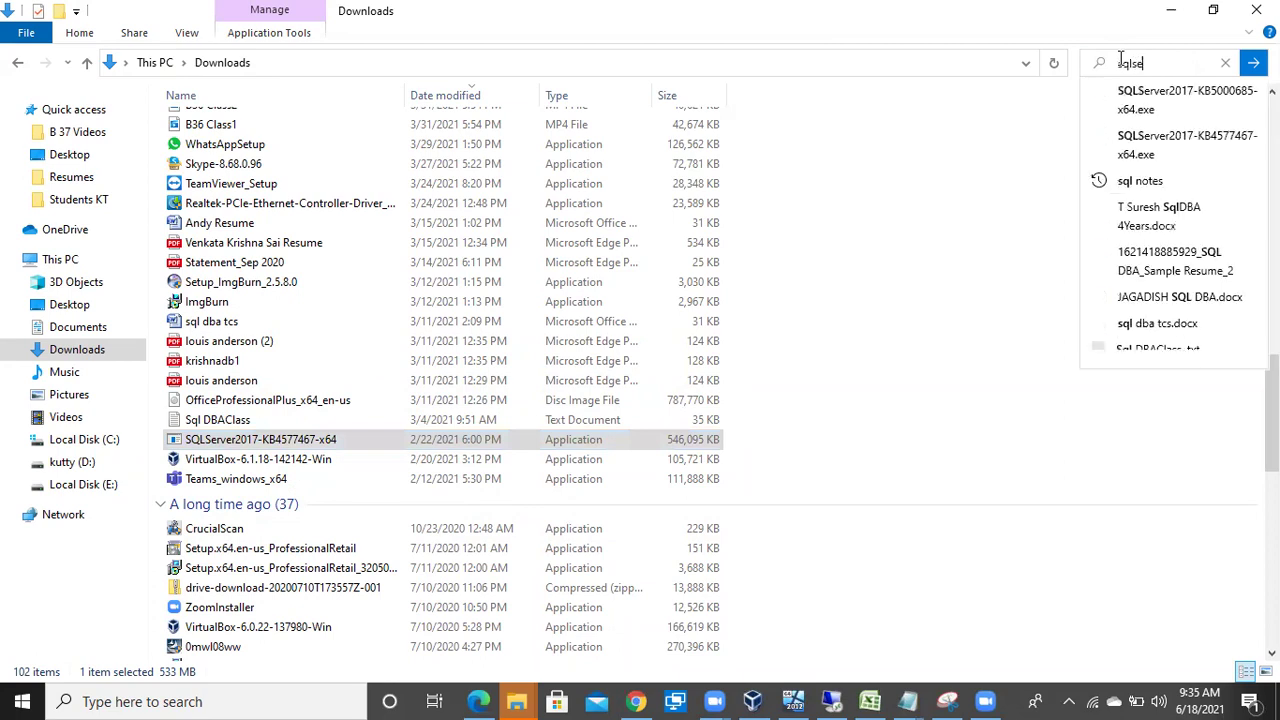
type("rver")
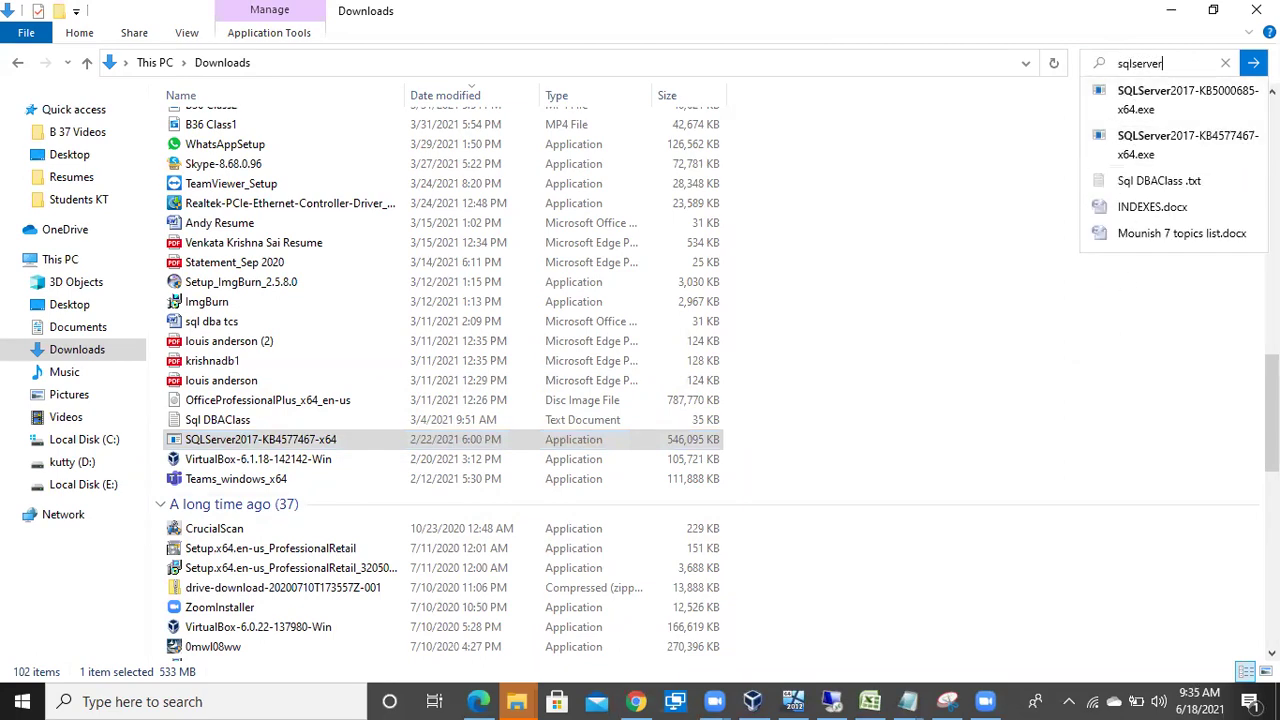
left_click(1194, 101)
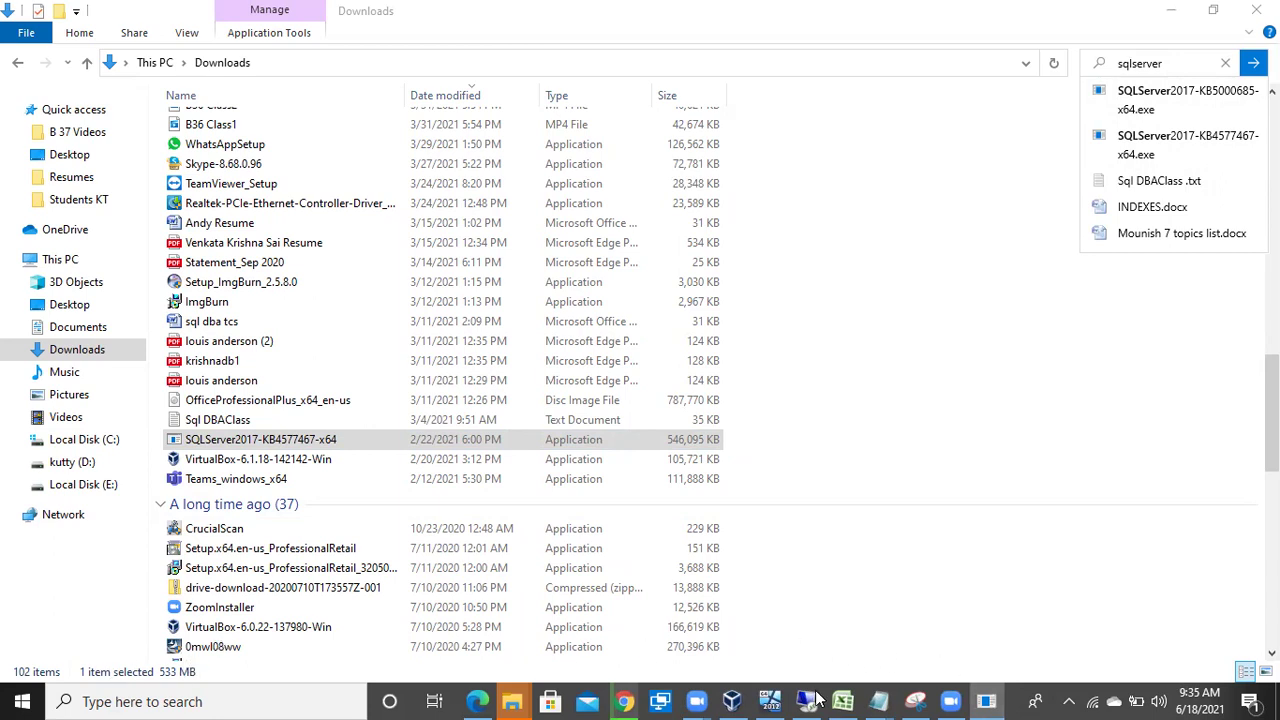
scroll(823, 403, "up", 2)
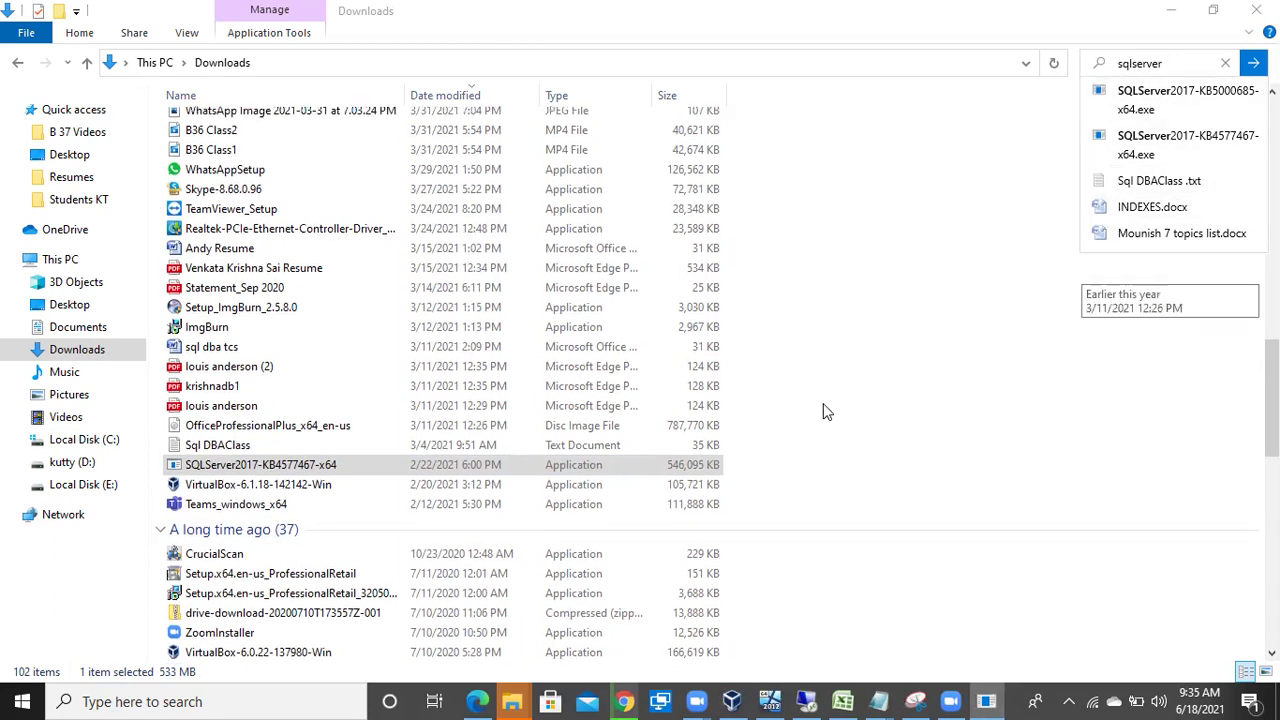
scroll(716, 432, "down", 2)
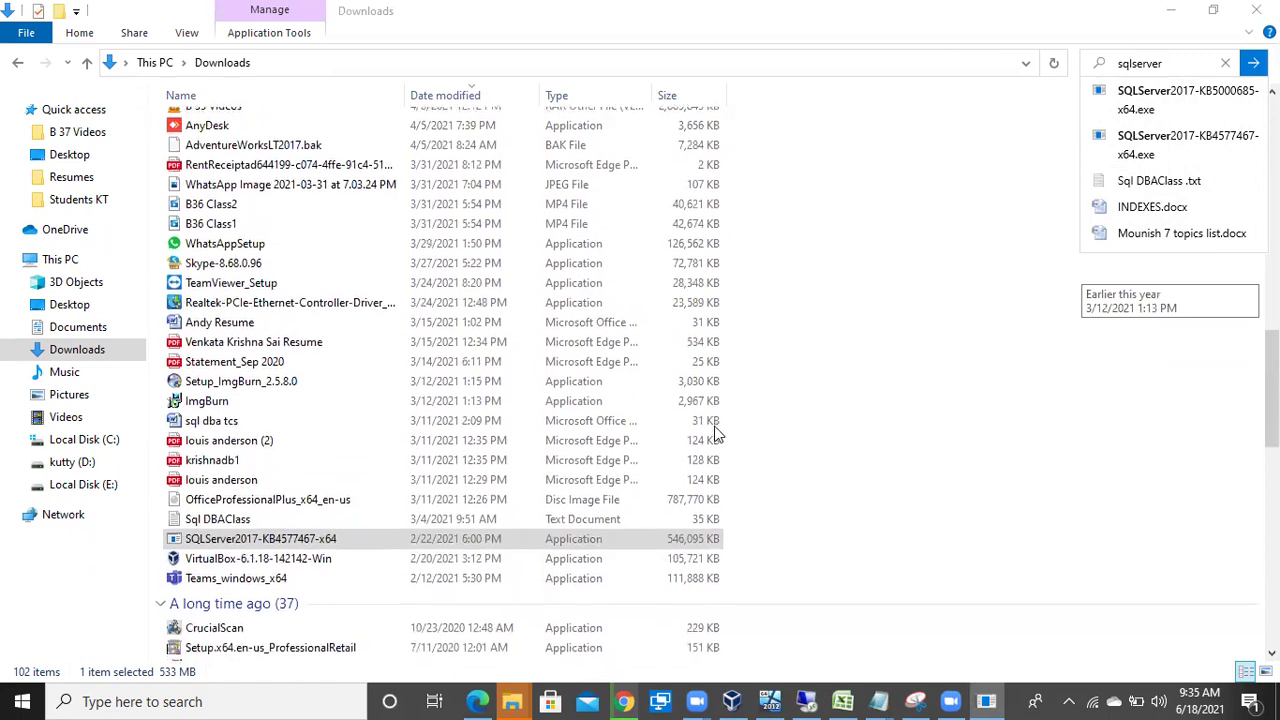
scroll(716, 432, "down", 3)
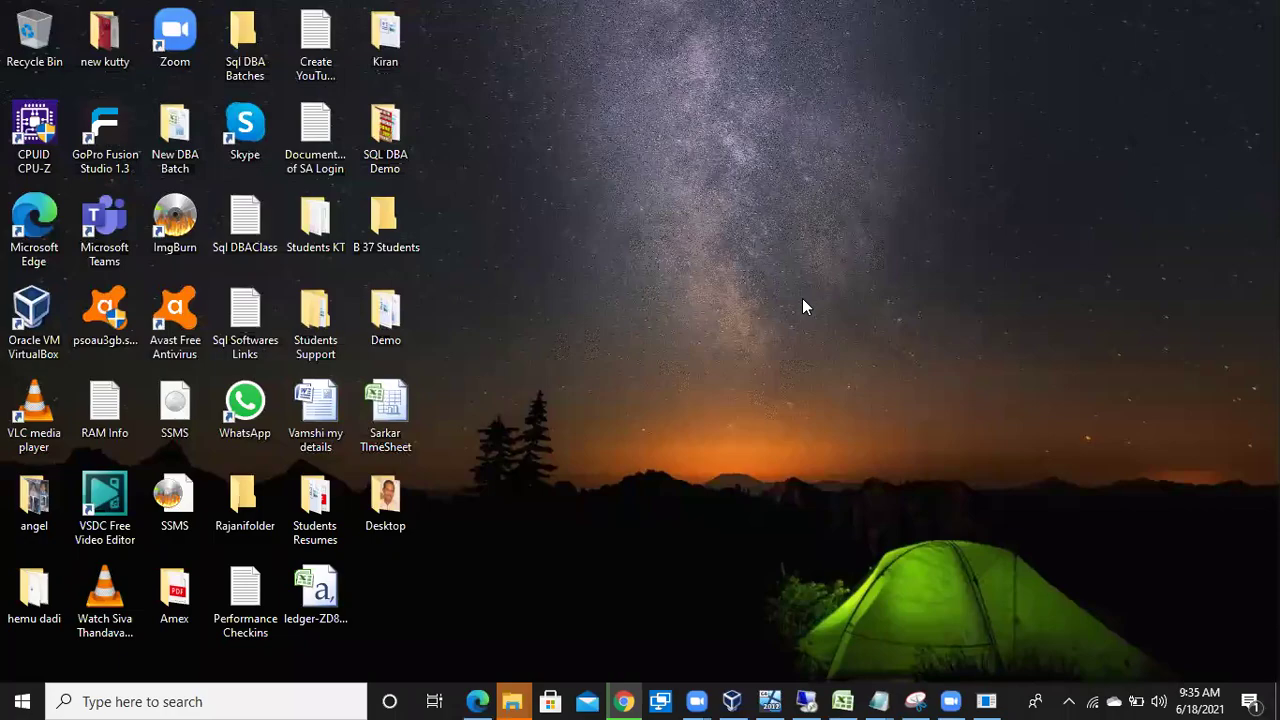
Step: Switch to Chrome and cancel the running download of the SQL Server 2017 update package
key("alt+Tab")
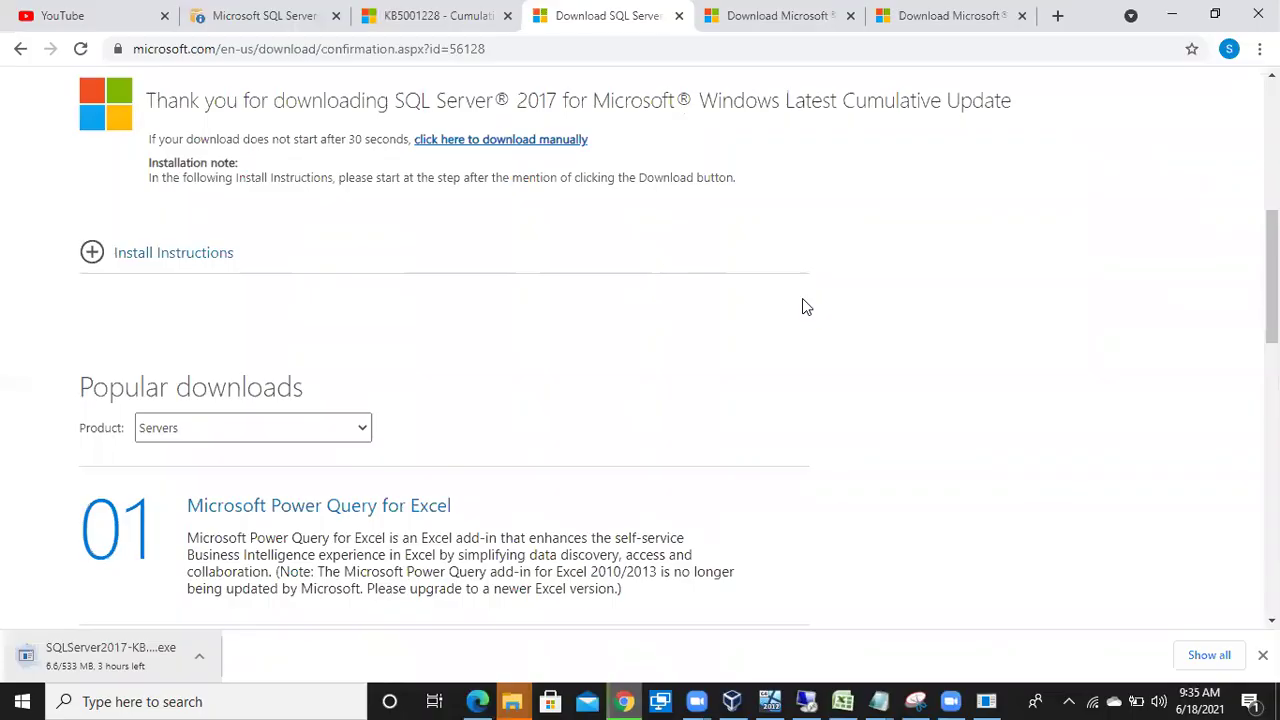
left_click(199, 655)
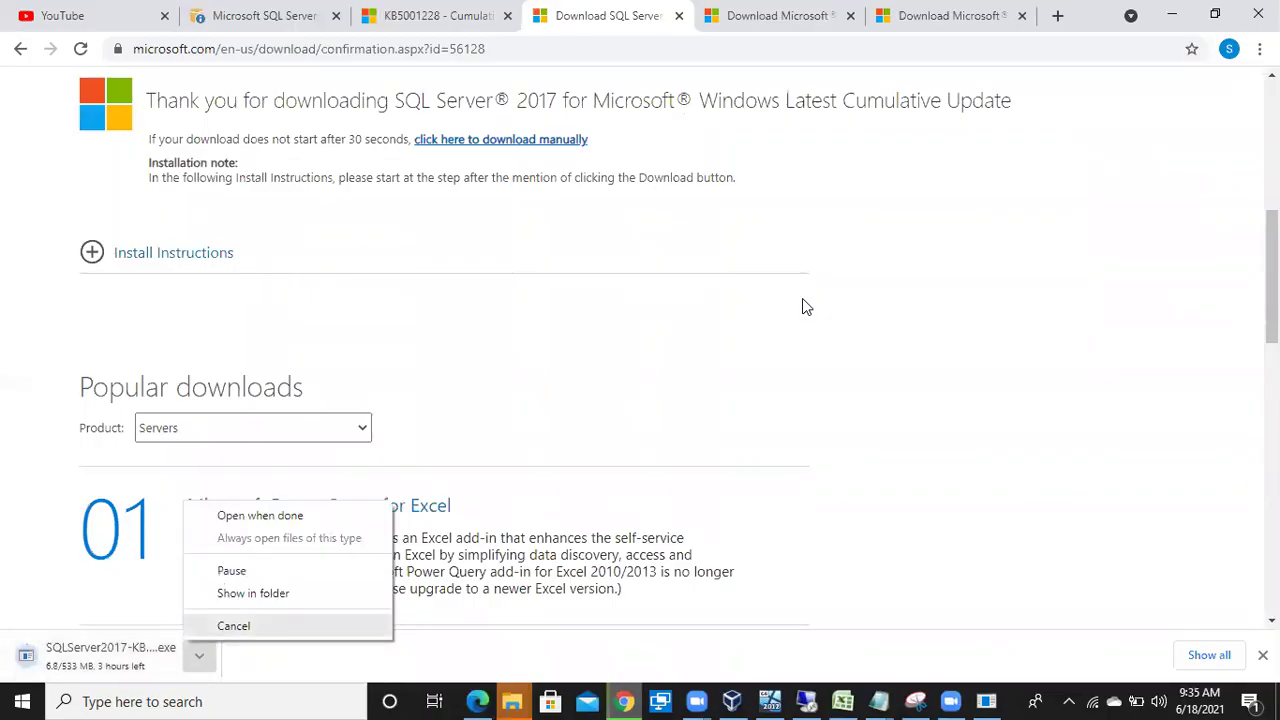
key("Return")
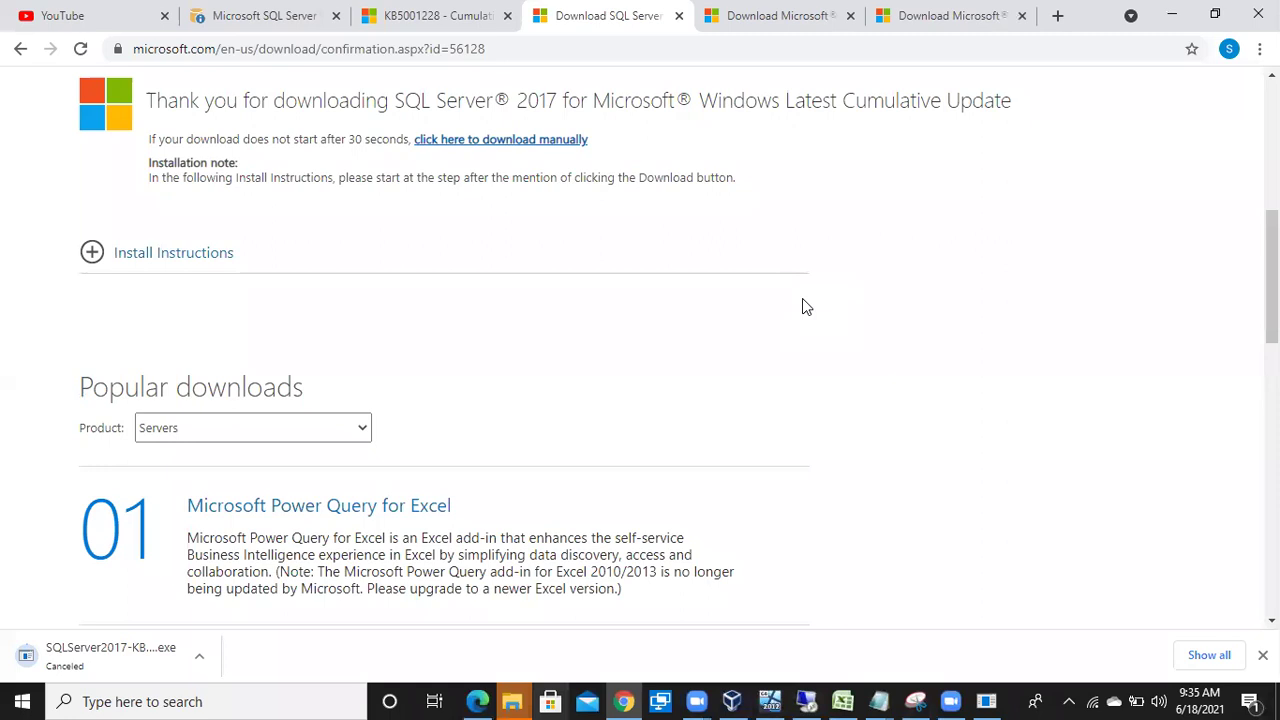
Step: Switch back to File Explorer and look through the Downloads folder for the SQL Server 2017 update packages
key("super+2")
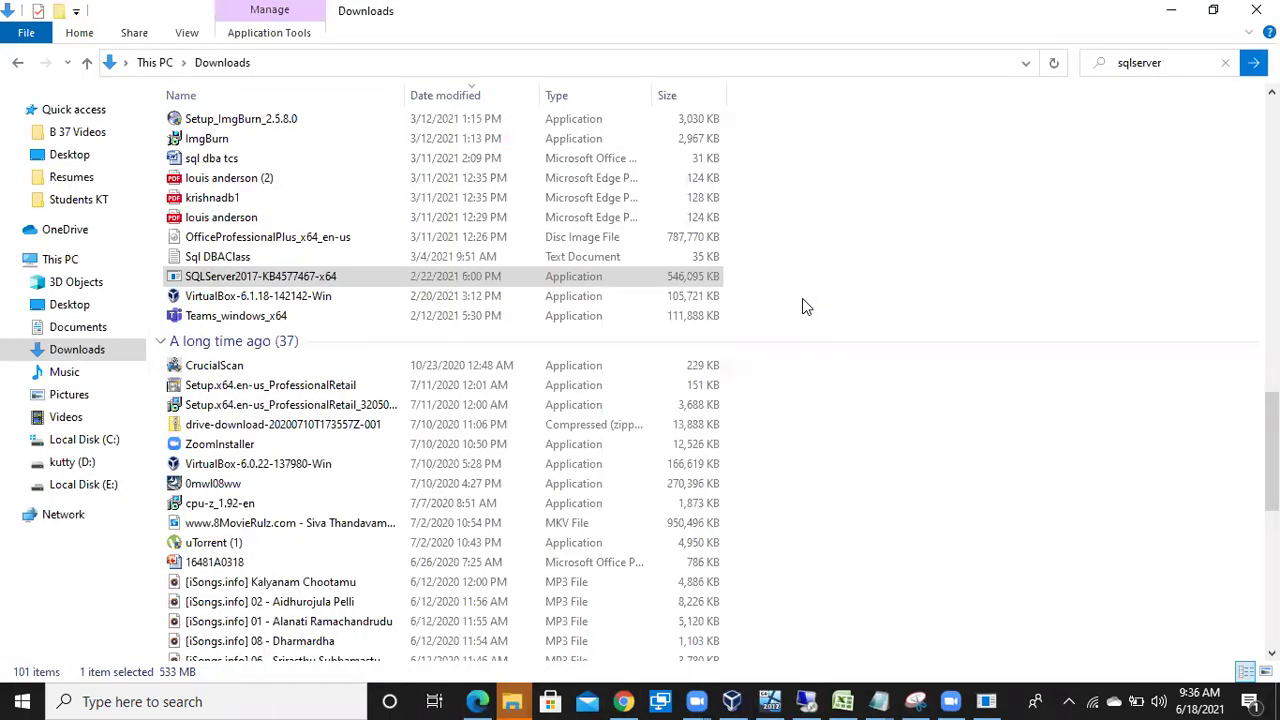
scroll(802, 298, "up", 3)
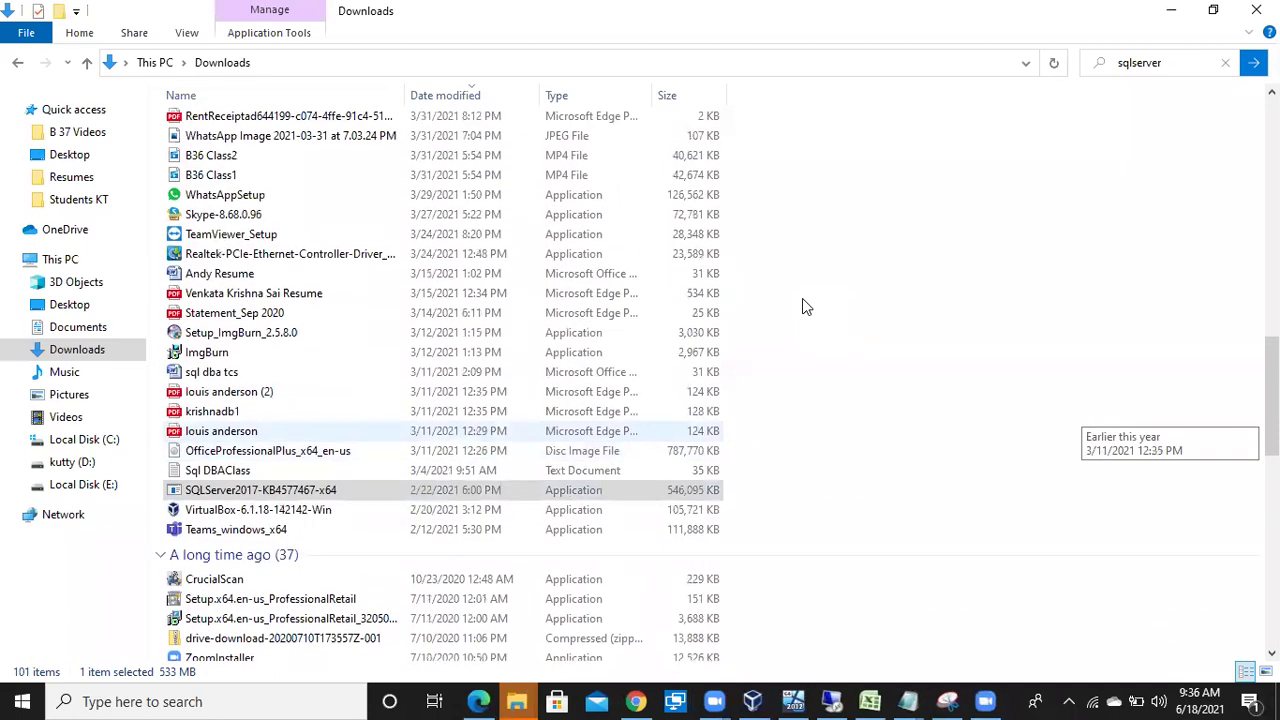
scroll(802, 306, "down", 2)
scroll(802, 300, "down", 3)
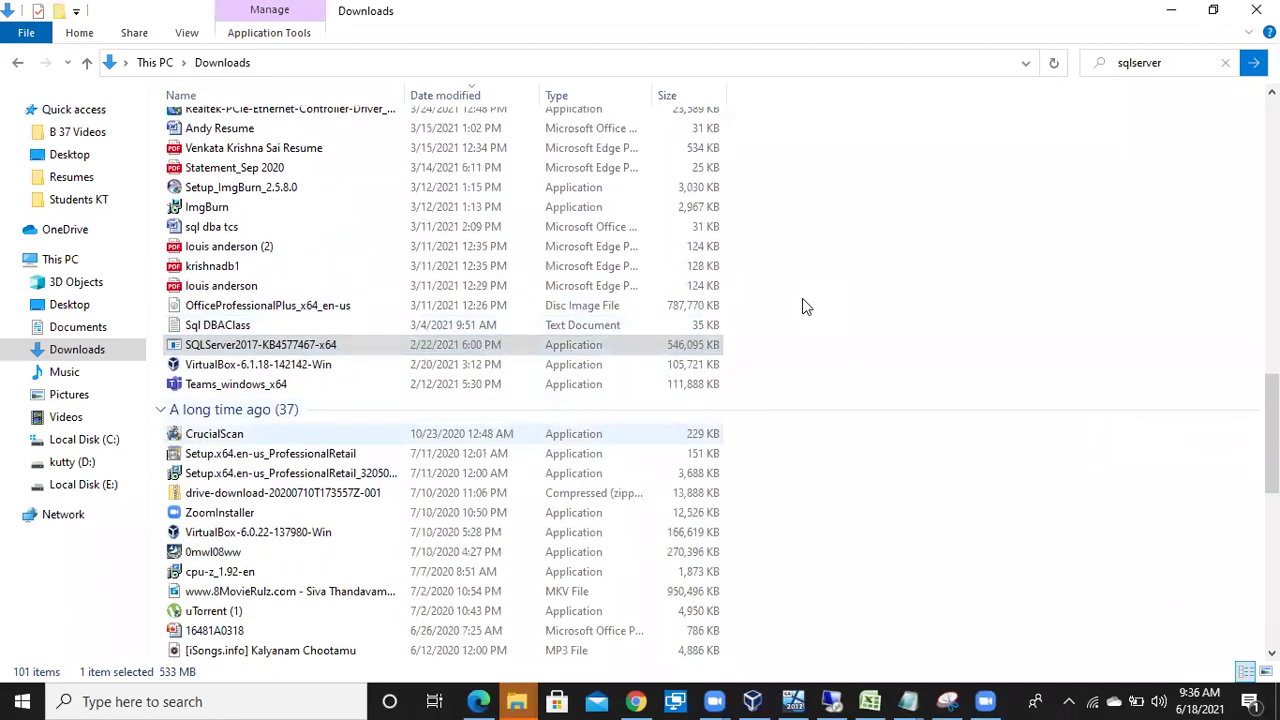
scroll(802, 298, "down", 6)
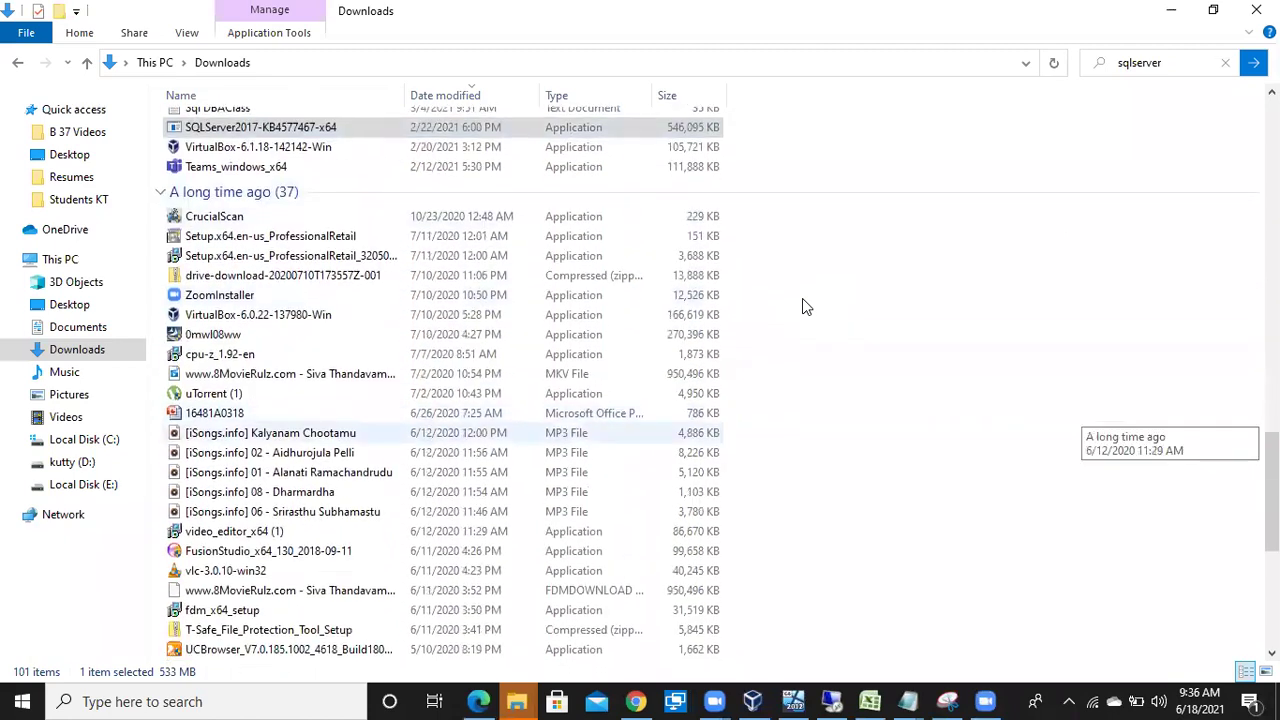
scroll(802, 300, "down", 1)
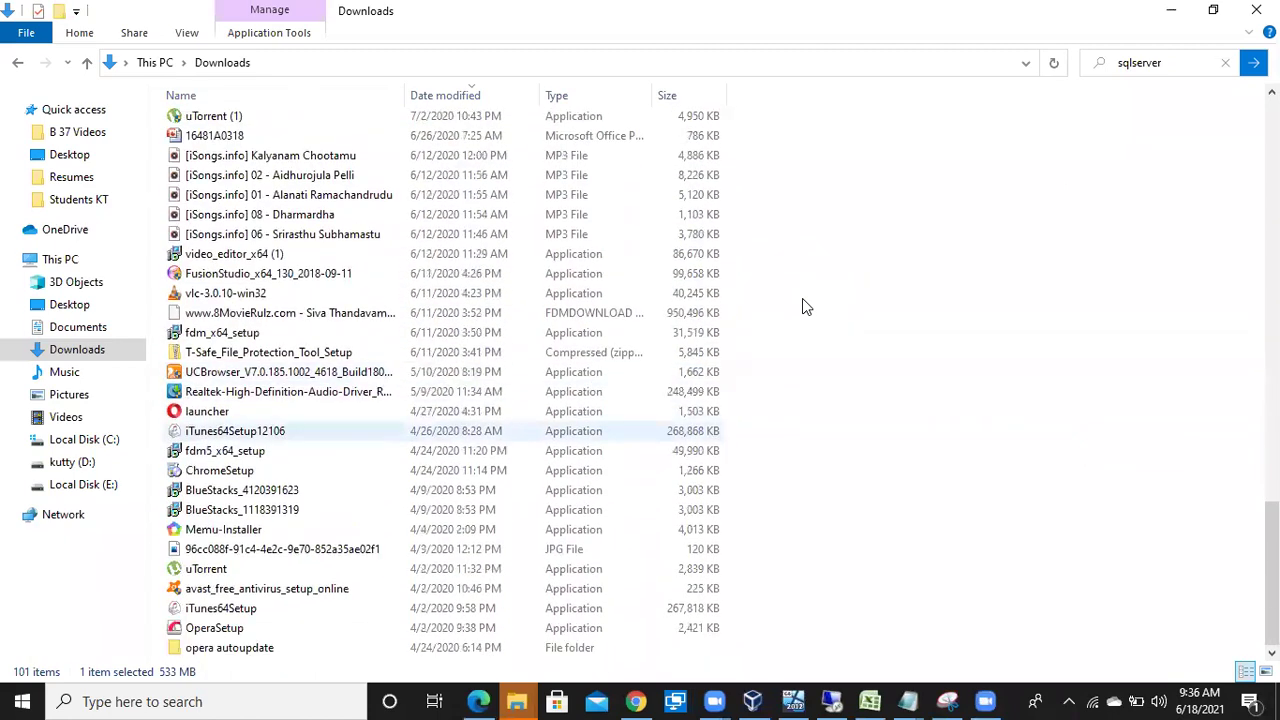
scroll(802, 300, "up", 3)
scroll(802, 306, "up", 3)
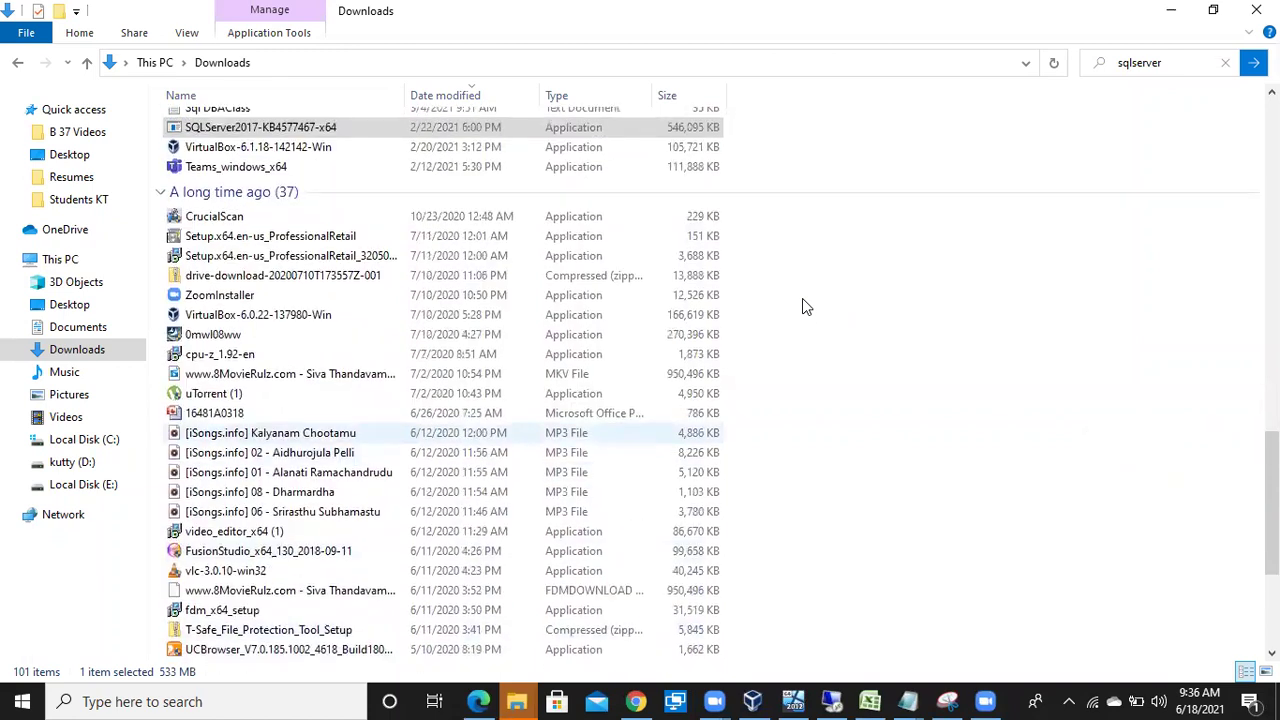
scroll(806, 306, "up", 7)
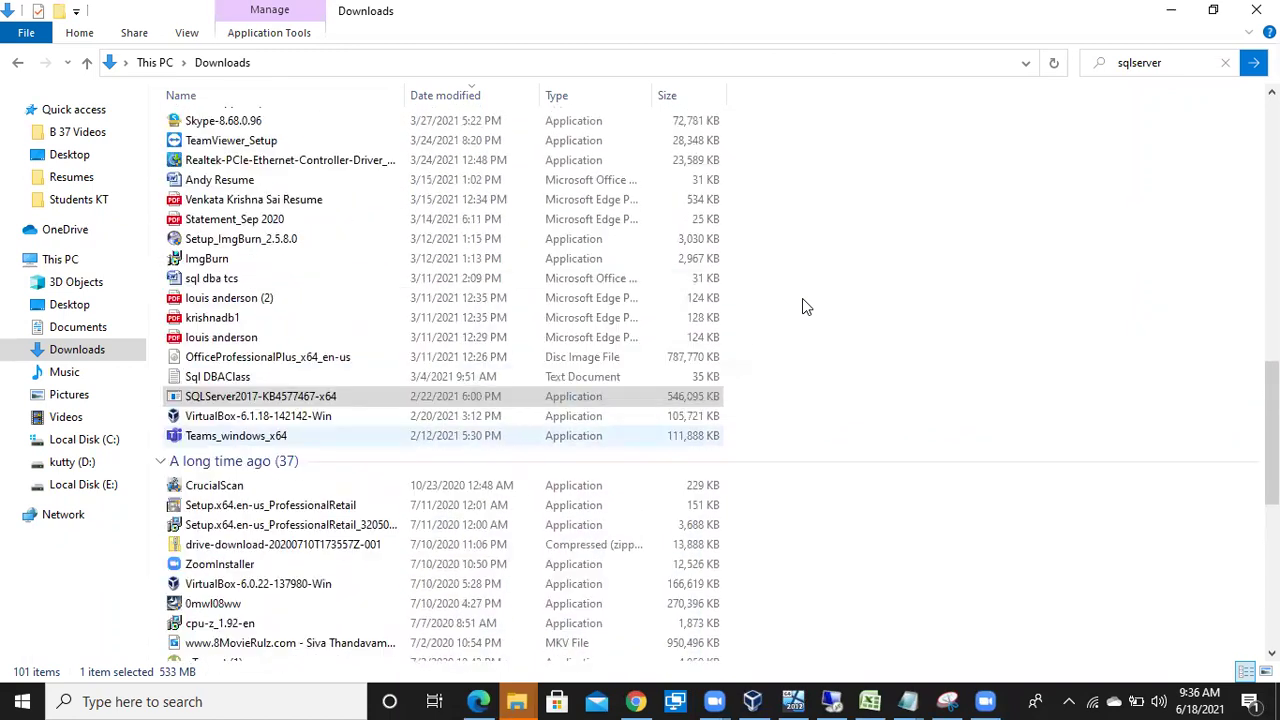
scroll(806, 306, "up", 2)
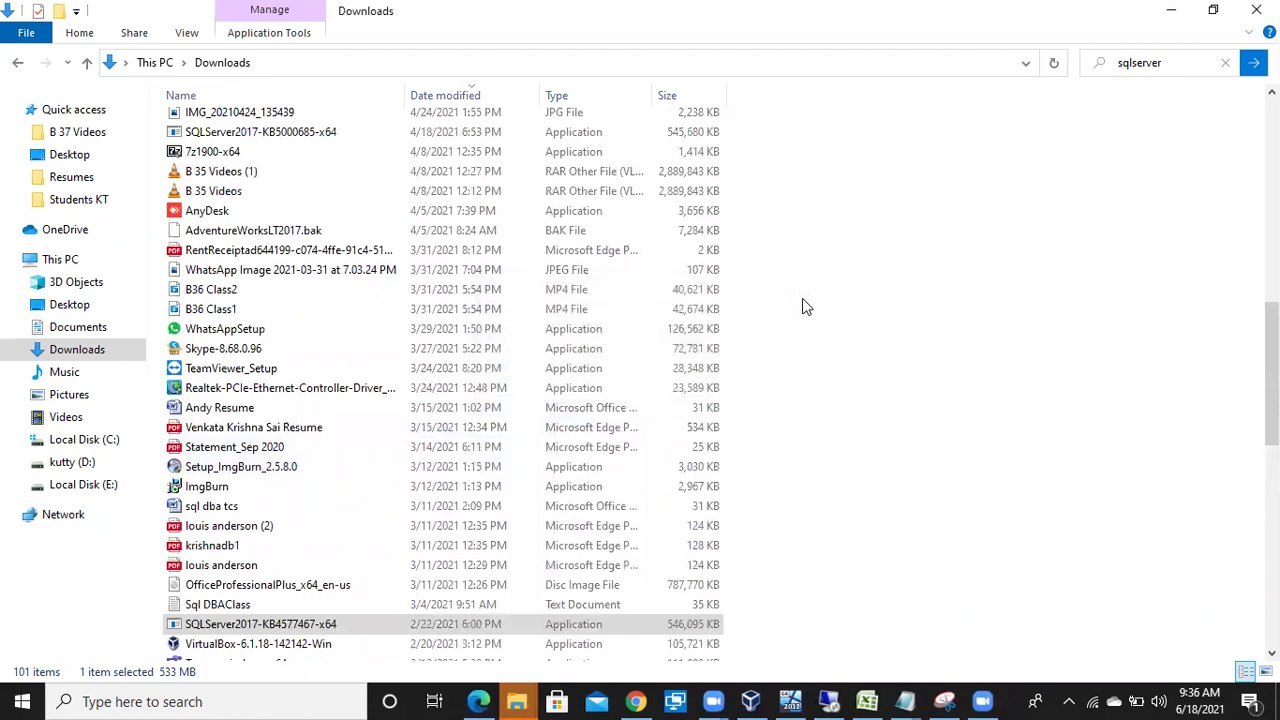
scroll(380, 335, "up", 5)
scroll(373, 335, "up", 3)
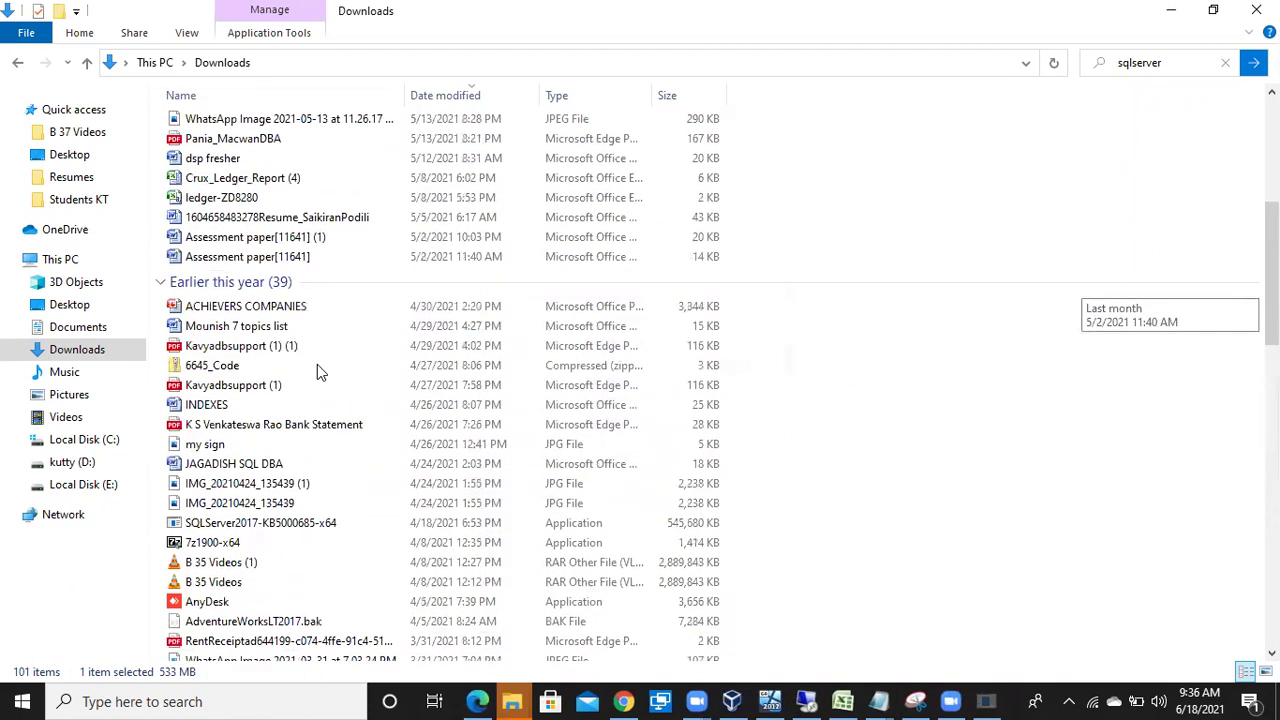
scroll(322, 358, "up", 5)
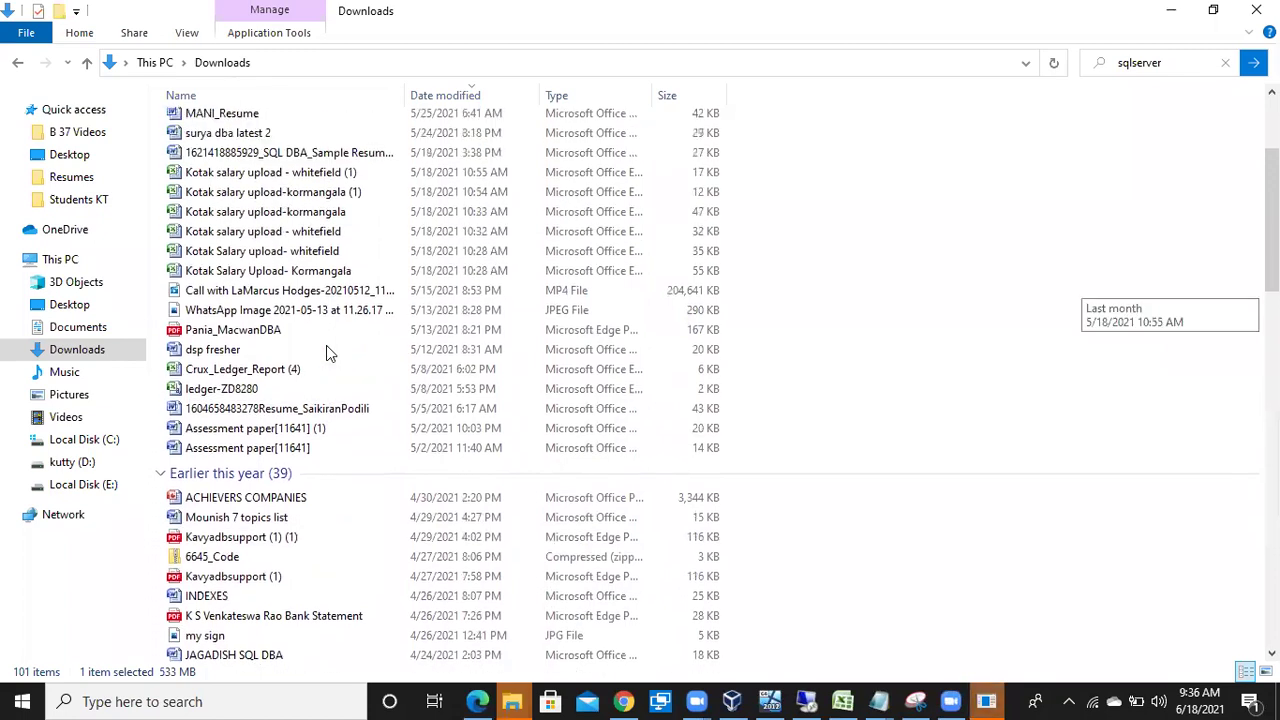
Step: Find SQLServer2017-KB5000685-x64 in the Downloads folder's "Earlier this year" group and select it for copying
scroll(328, 351, "up", 3)
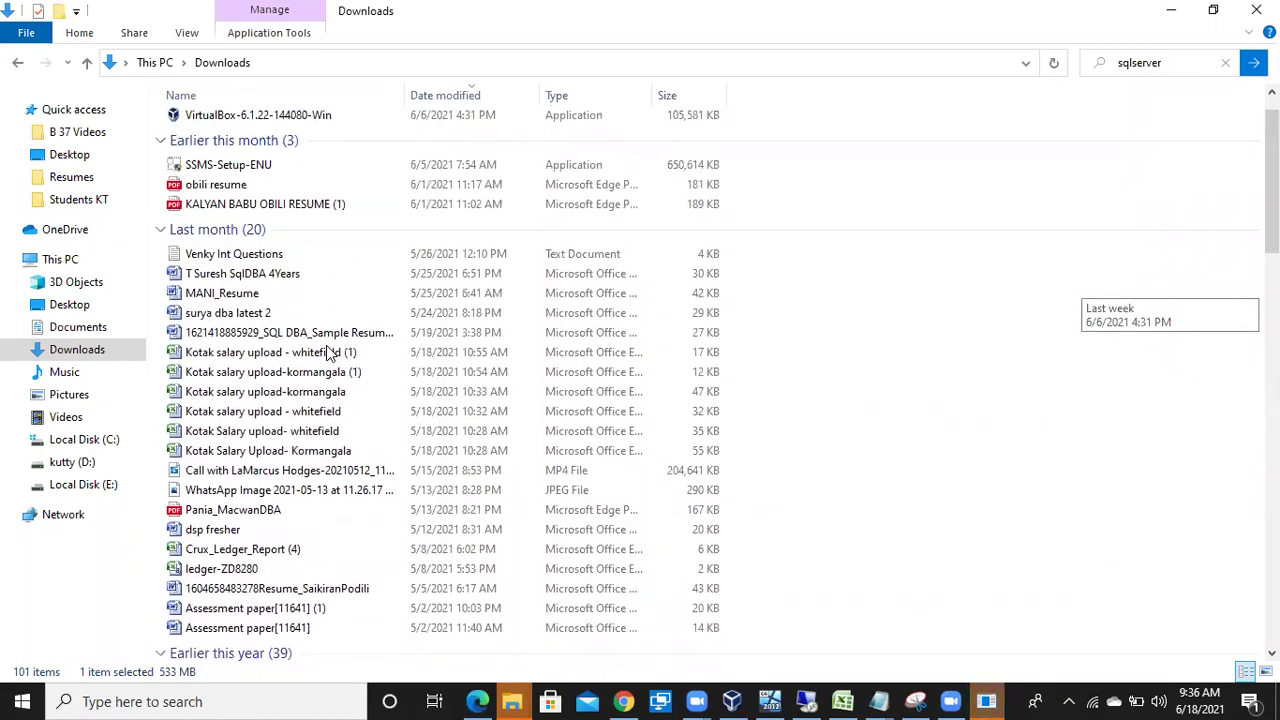
scroll(330, 352, "down", 6)
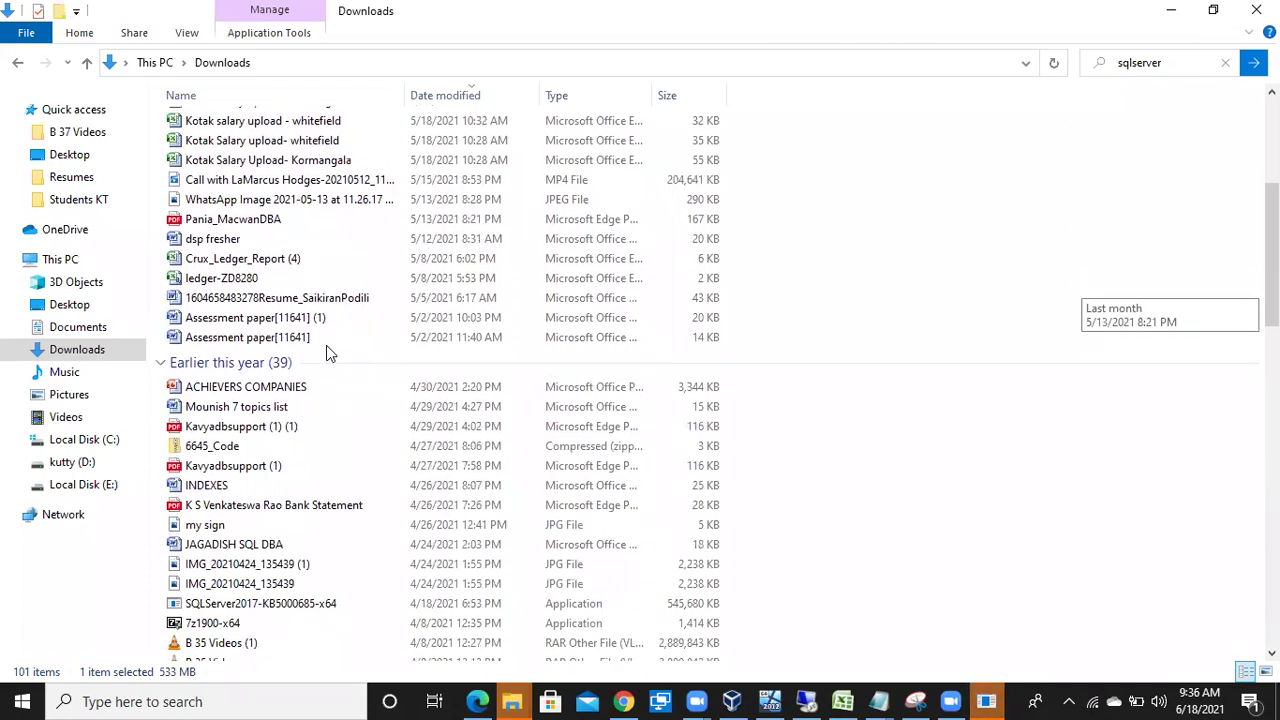
scroll(326, 352, "down", 3)
scroll(326, 352, "down", 2)
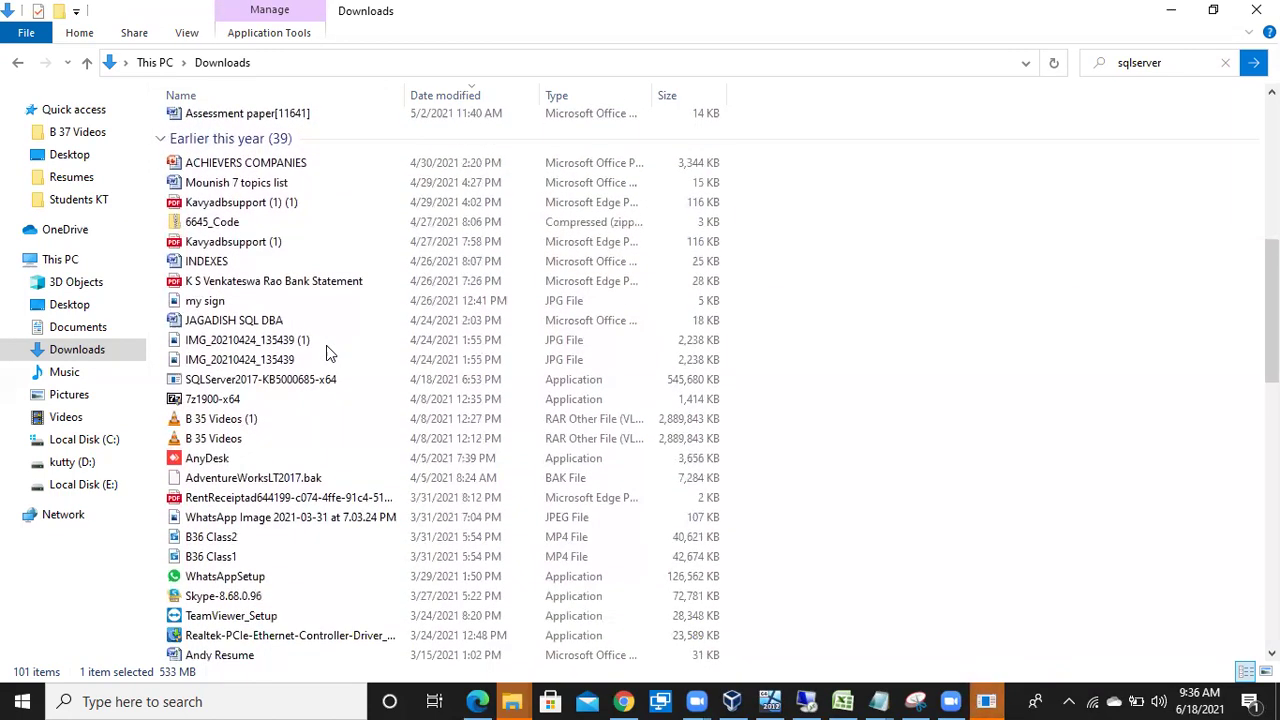
scroll(385, 357, "down", 1)
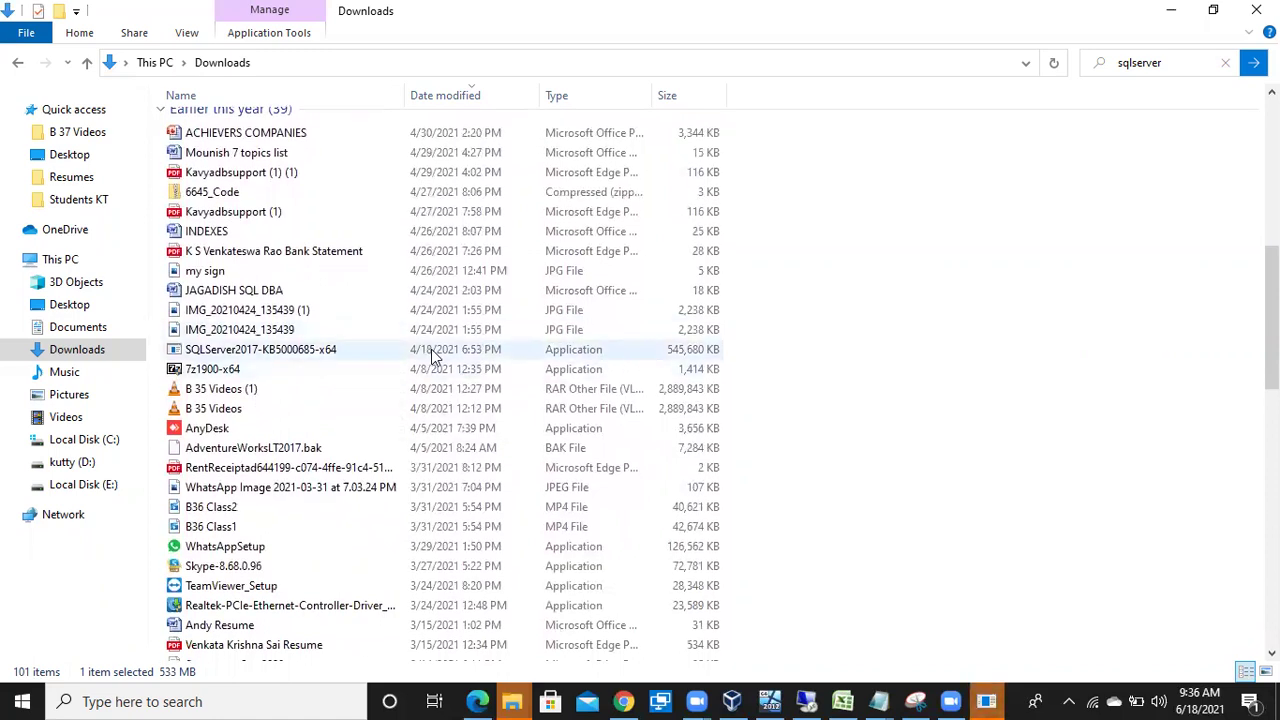
left_click(434, 355)
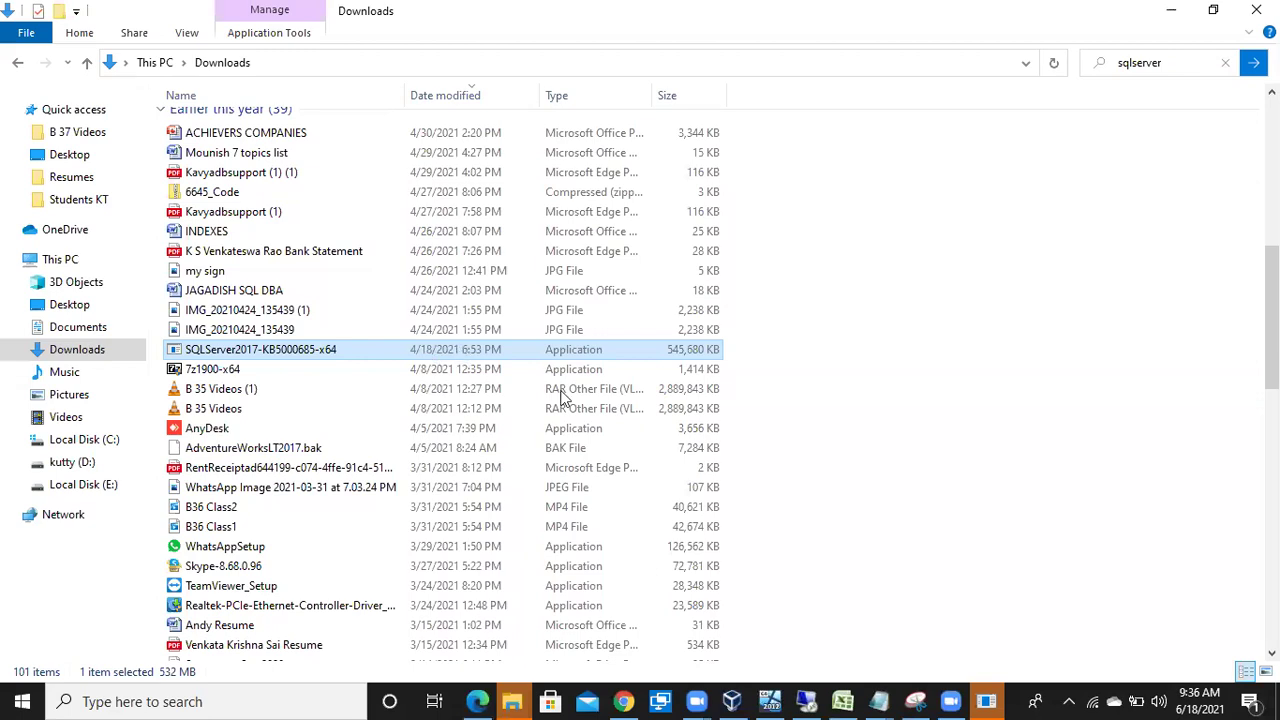
Step: Switch to the remote server session, minimize Management Studio and paste the SQLServer2017-KB5000685-x64 package onto the server's desktop
left_click(806, 702)
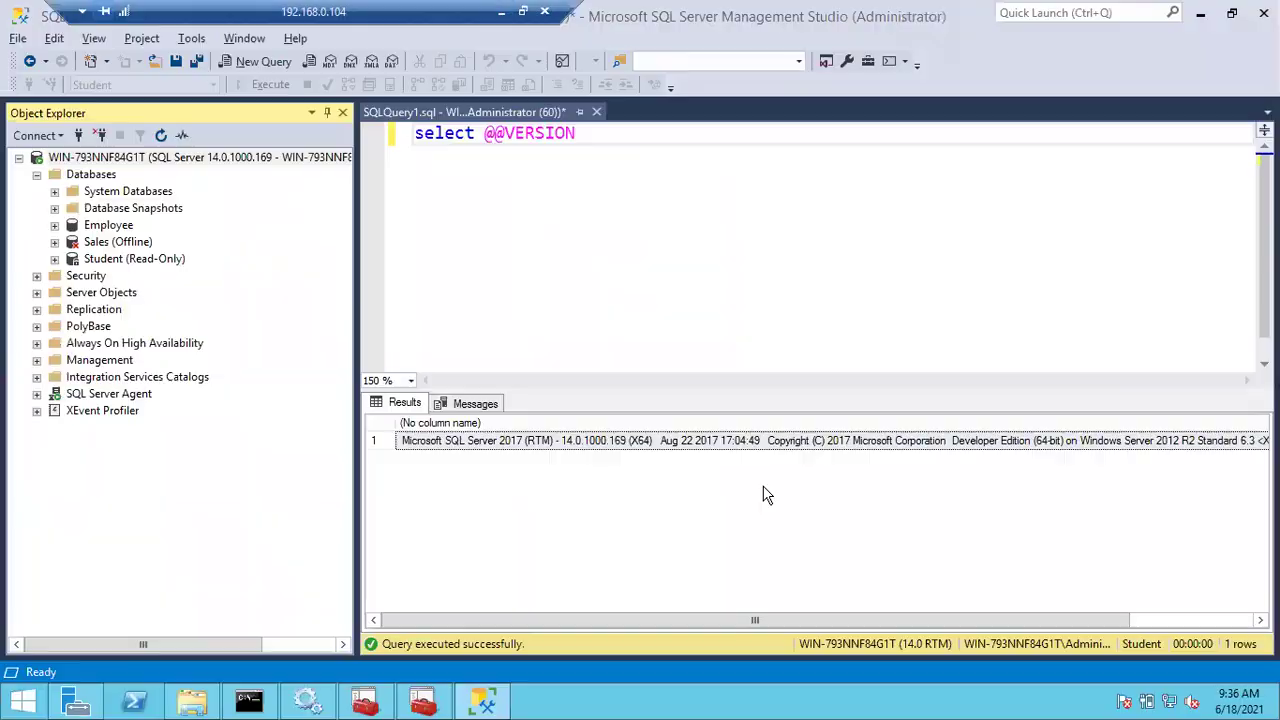
left_click(1201, 14)
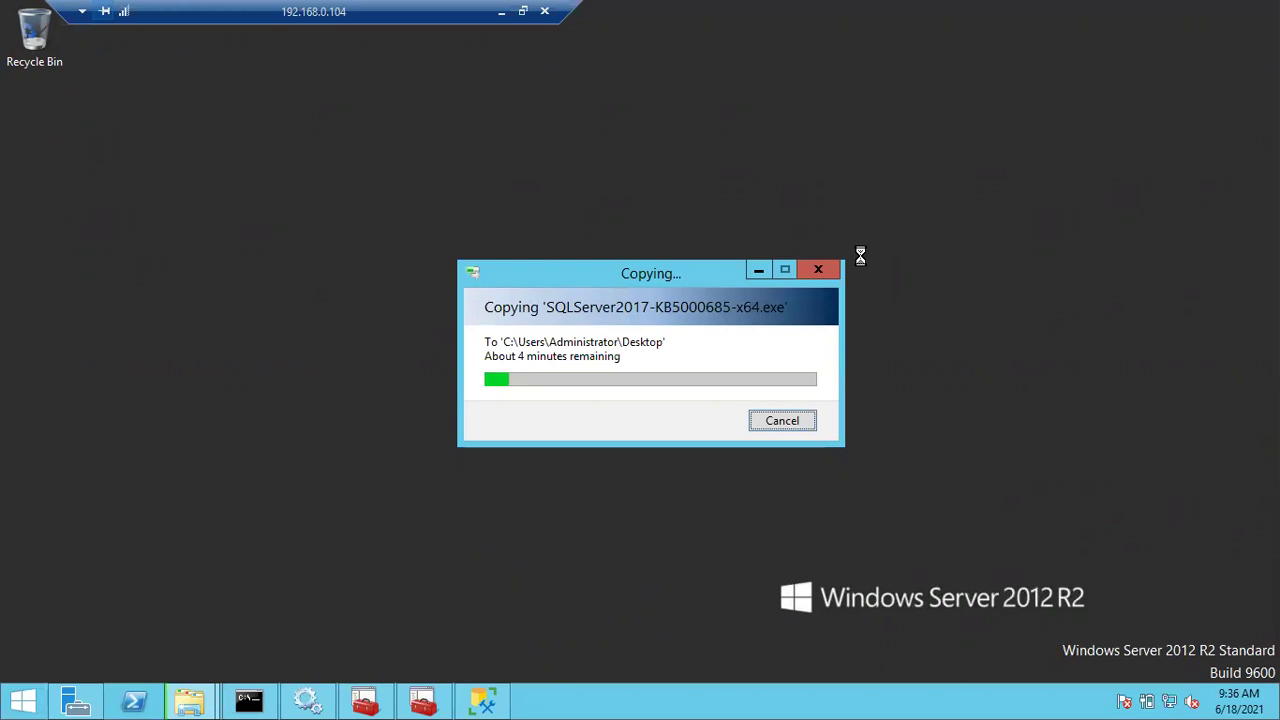
left_click(287, 356)
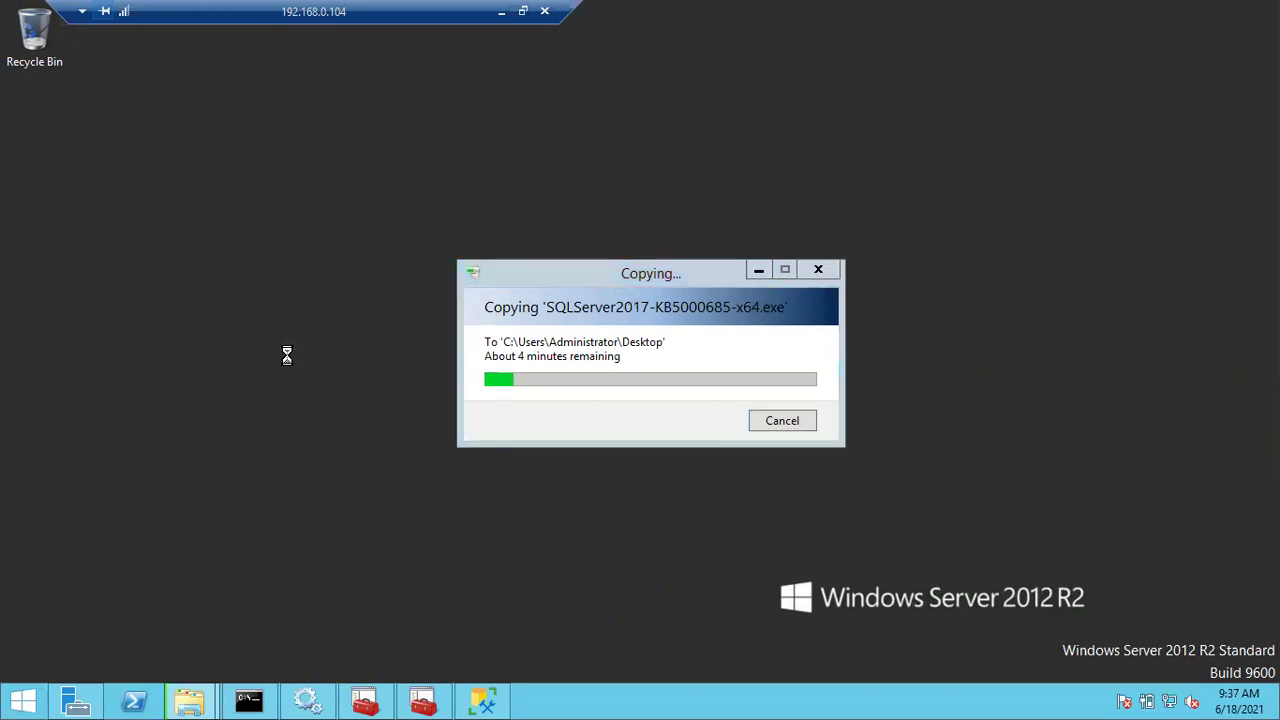
key("super+r")
type("\\\\")
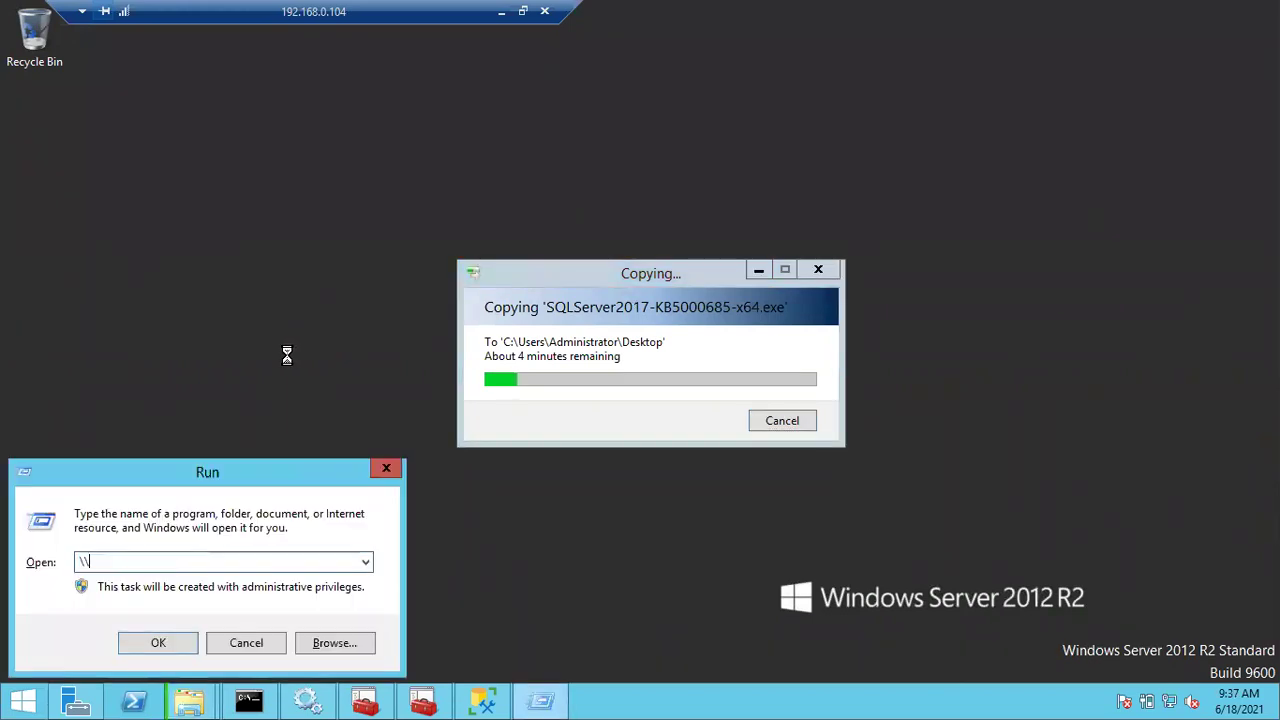
type("10.2.15.3\\SqlShare")
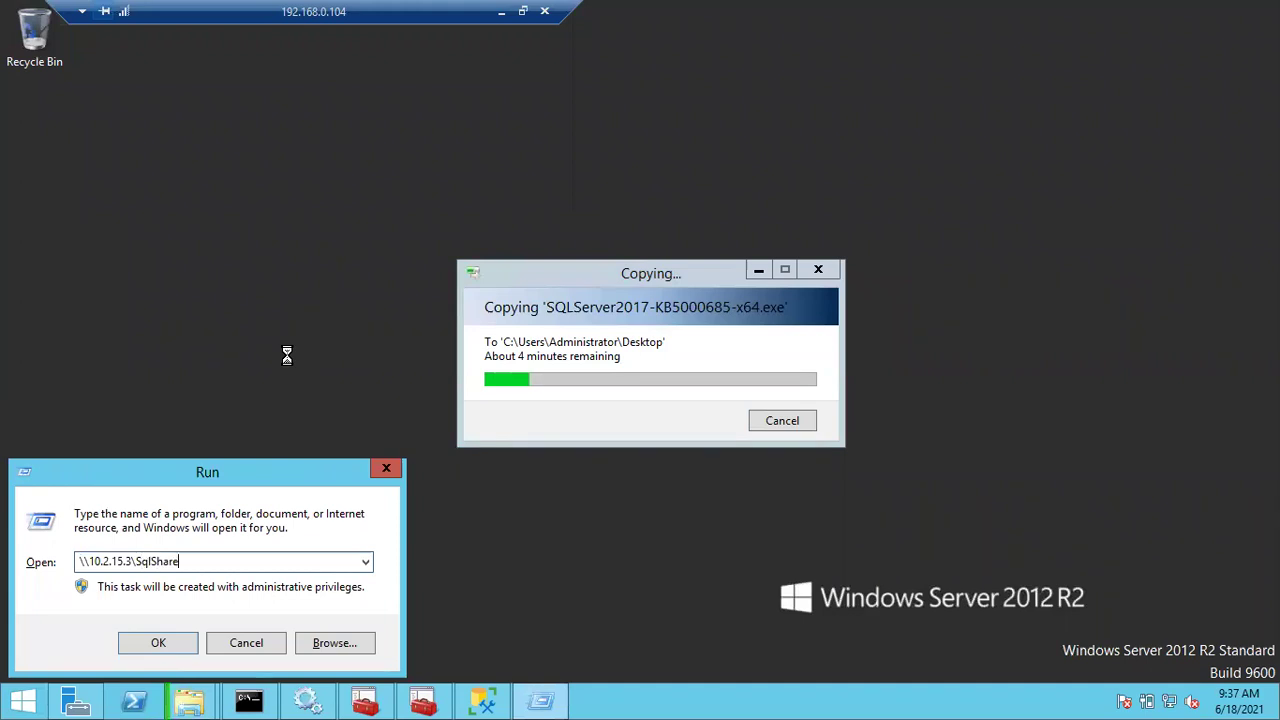
type("d\\Softwares\\ser")
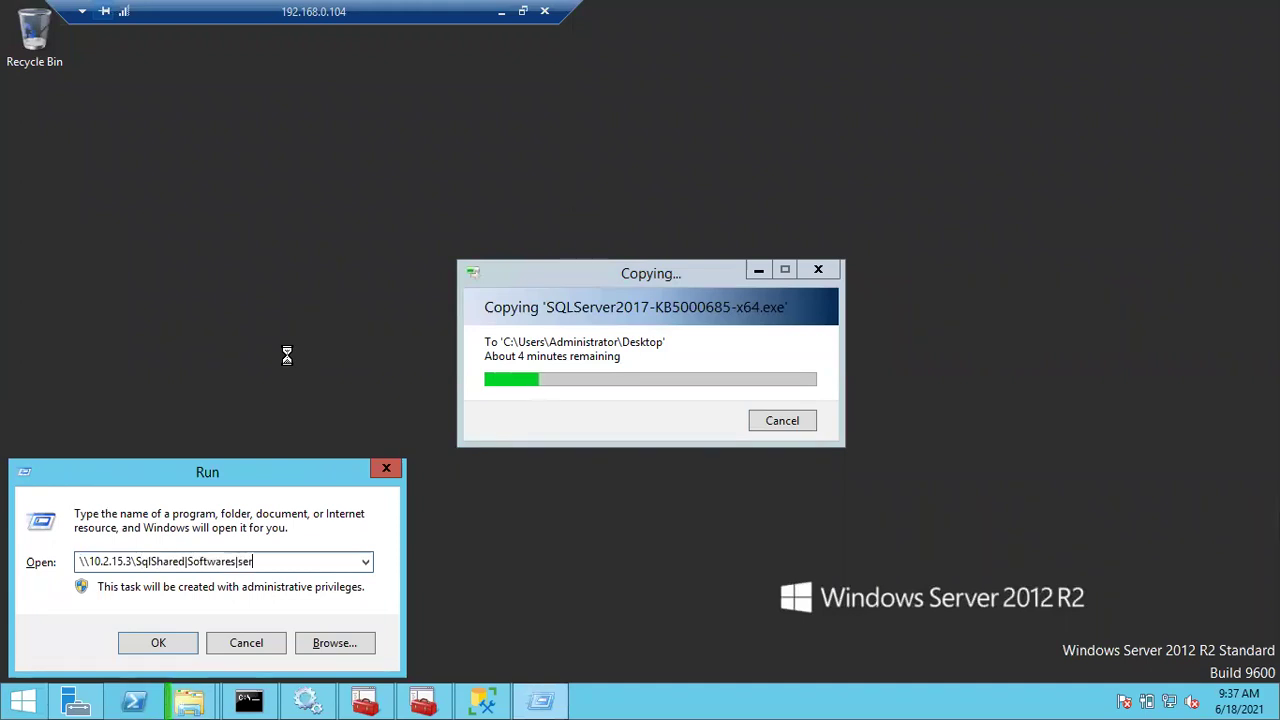
key("BackSpace")
key("BackSpace")
key("BackSpace")
key("BackSpace")
type("\\Servicepack")
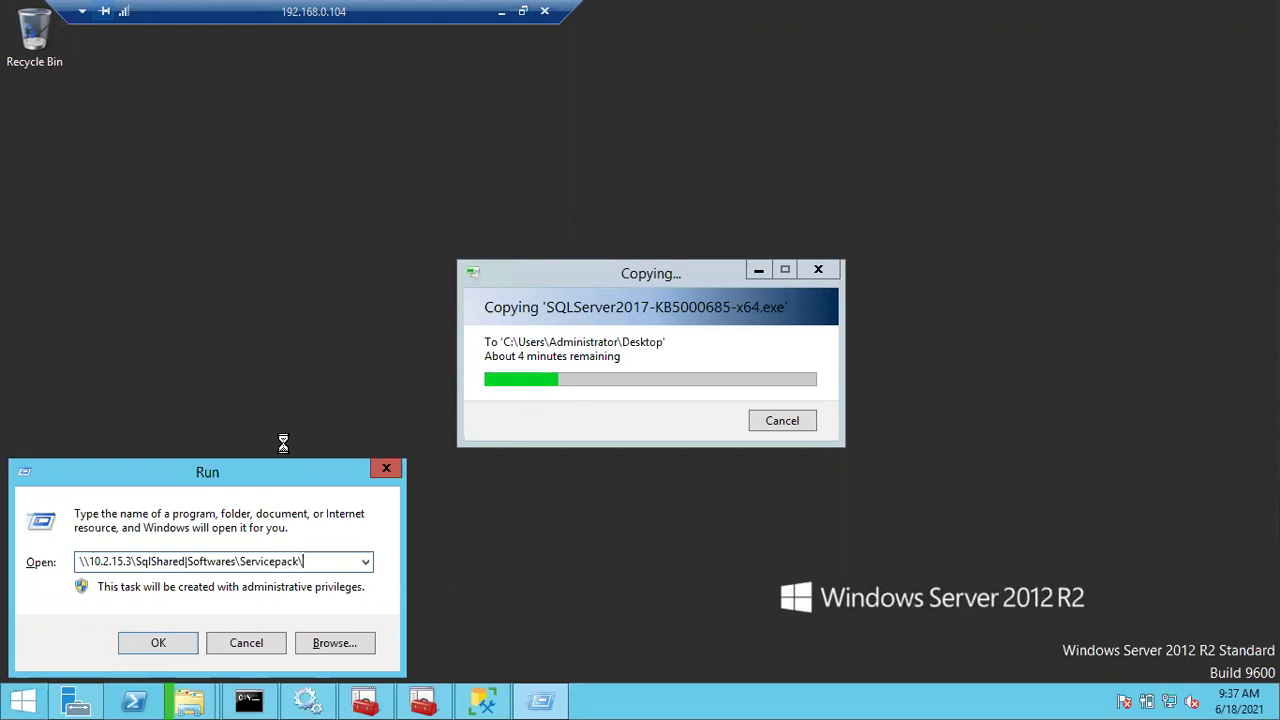
type("\\")
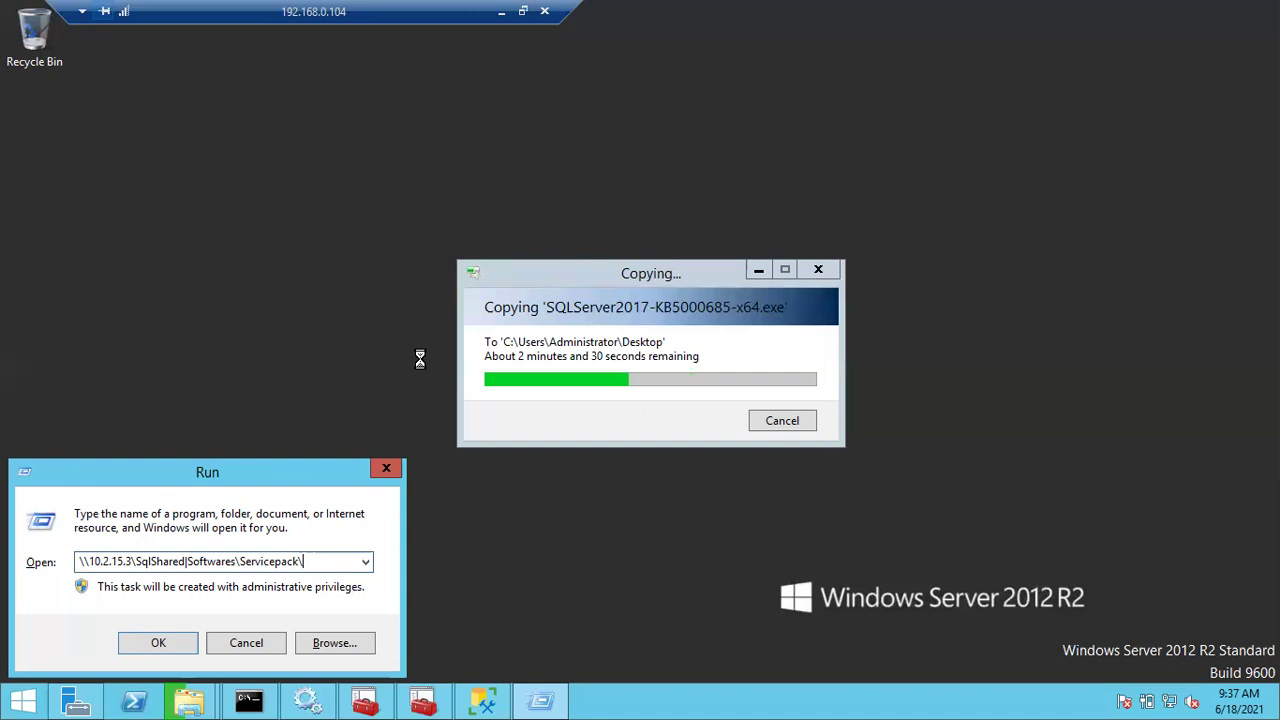
left_click(258, 655)
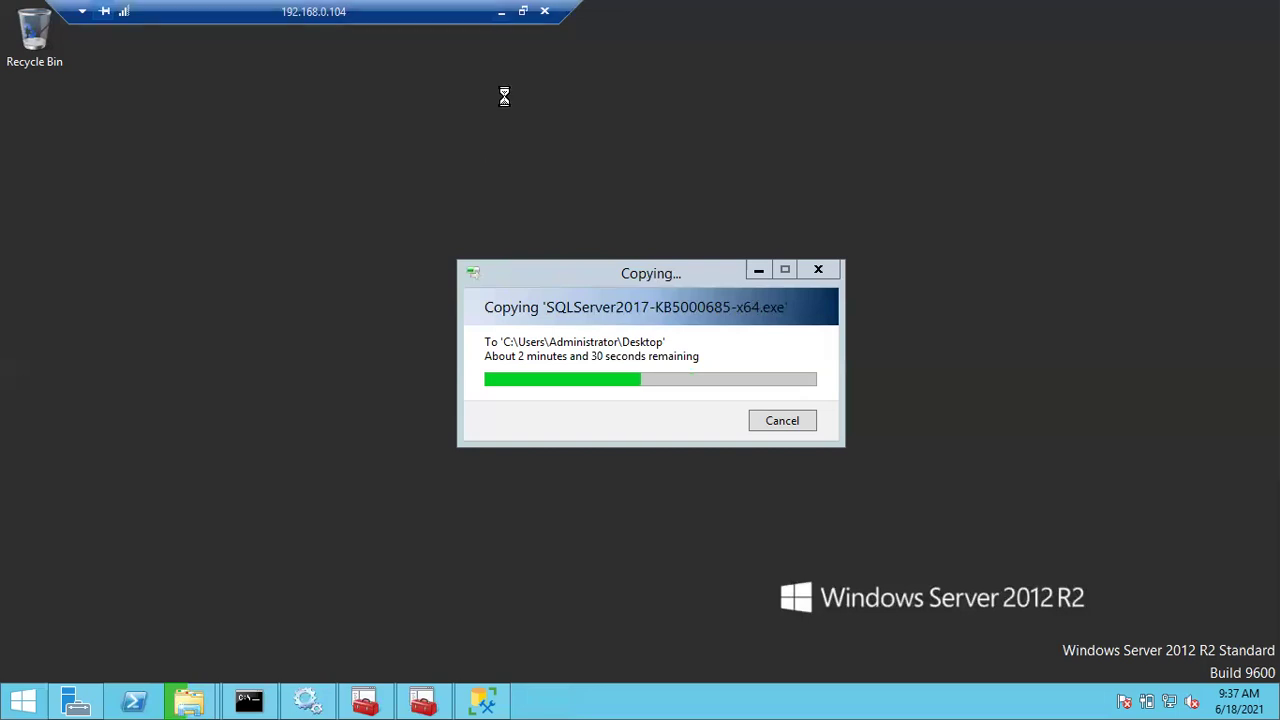
Step: Close the installer still running on the local computer and switch to the Sql DBAClass notes to review the patching precautions
key("alt+Tab")
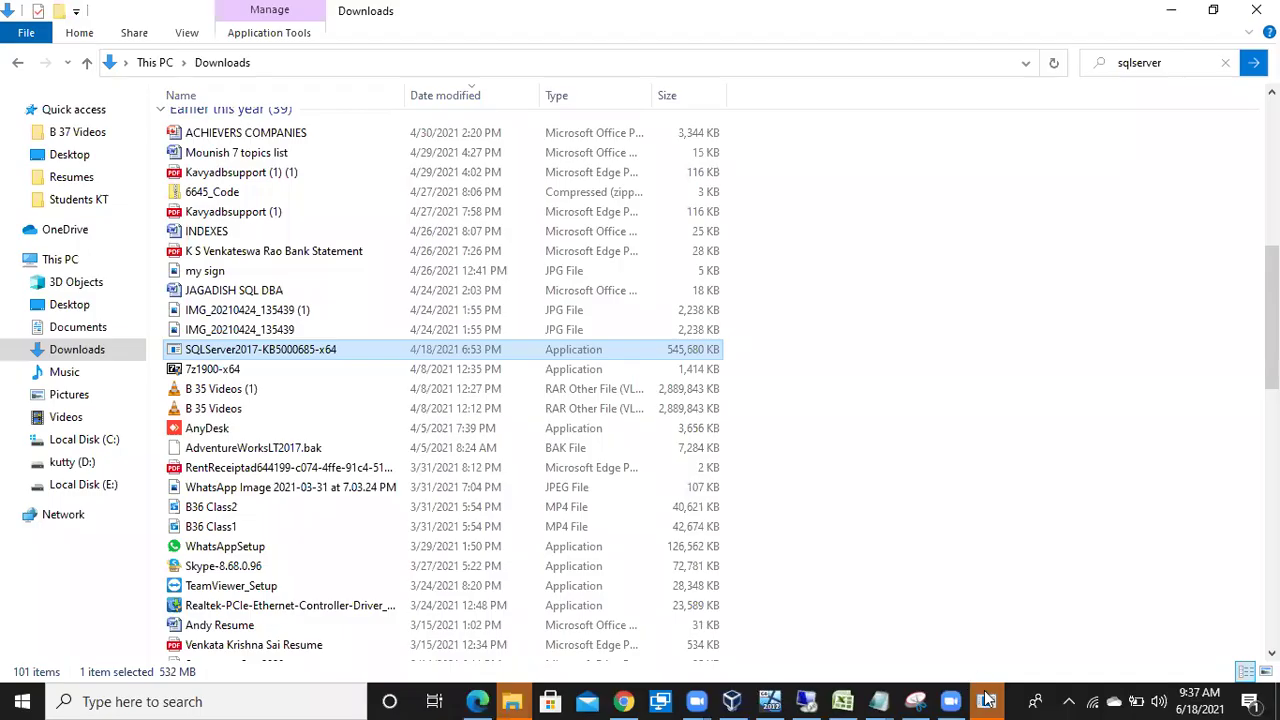
left_click(745, 413)
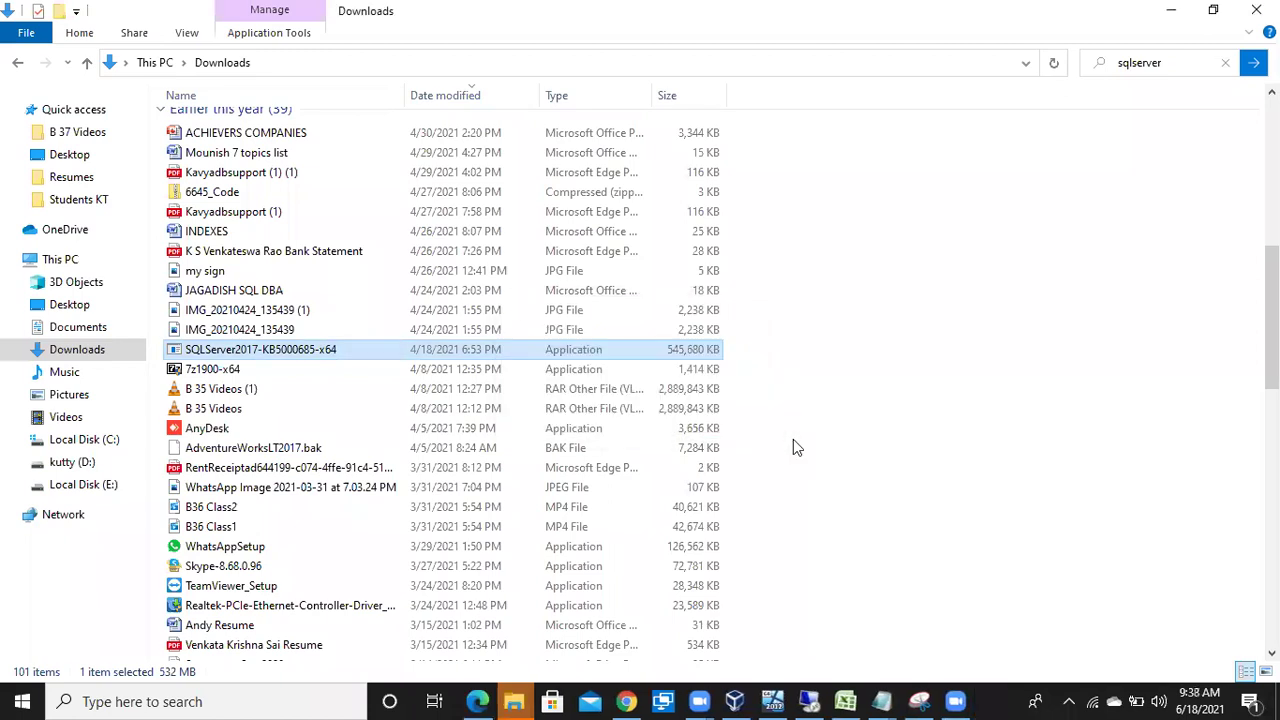
left_click(912, 700)
left_click(941, 630)
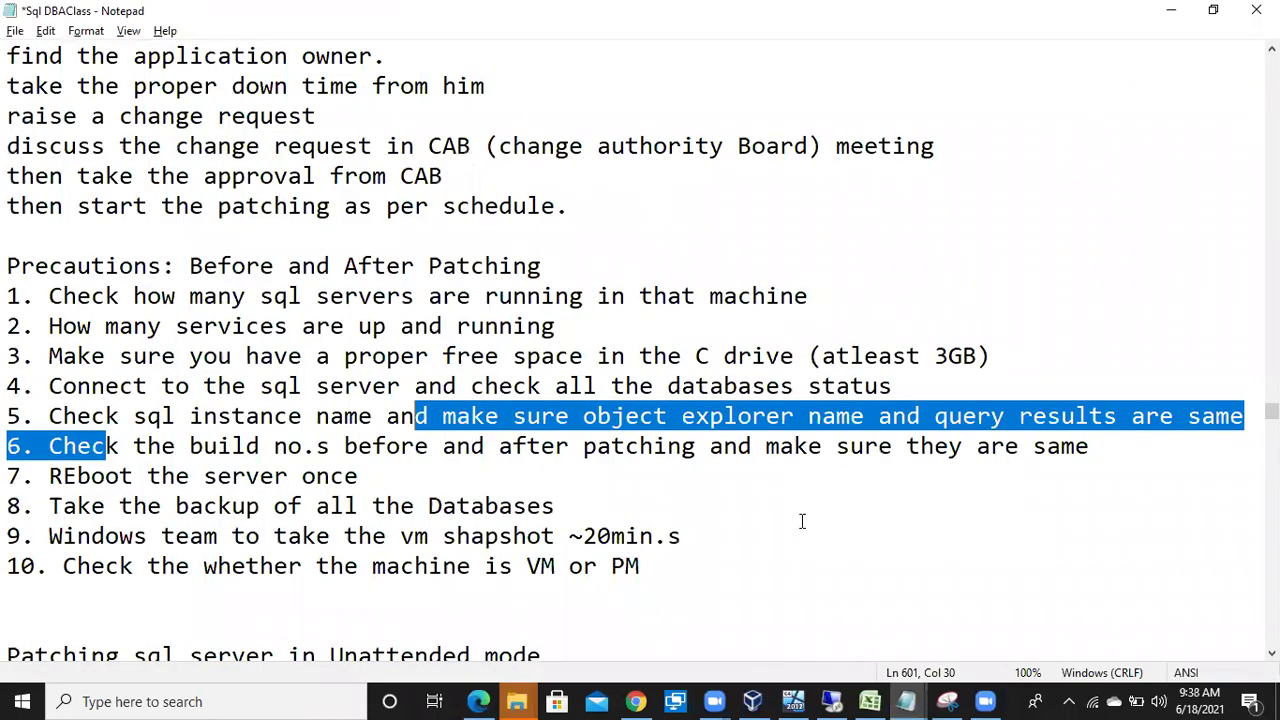
scroll(801, 520, "down", 1)
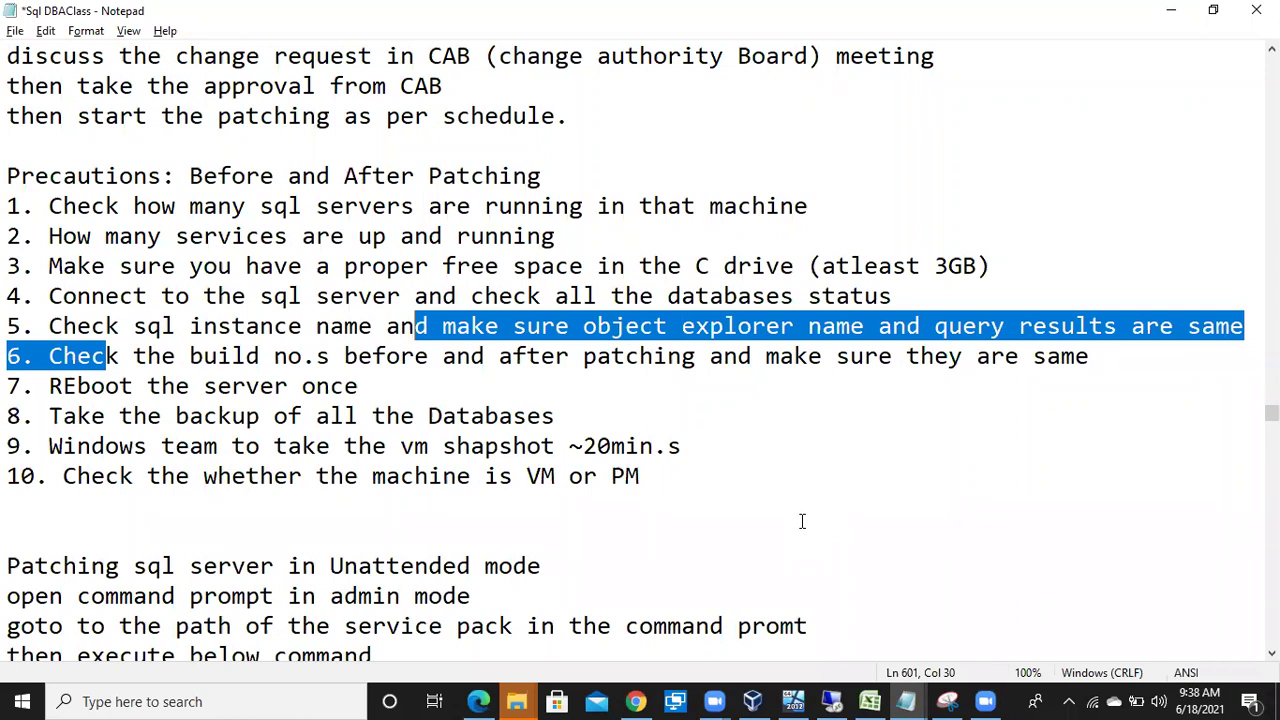
Step: Check the remote server's desktop for the copied SQLServer2017-KB5000685-x64 package and minimize the remote session
left_click(632, 701)
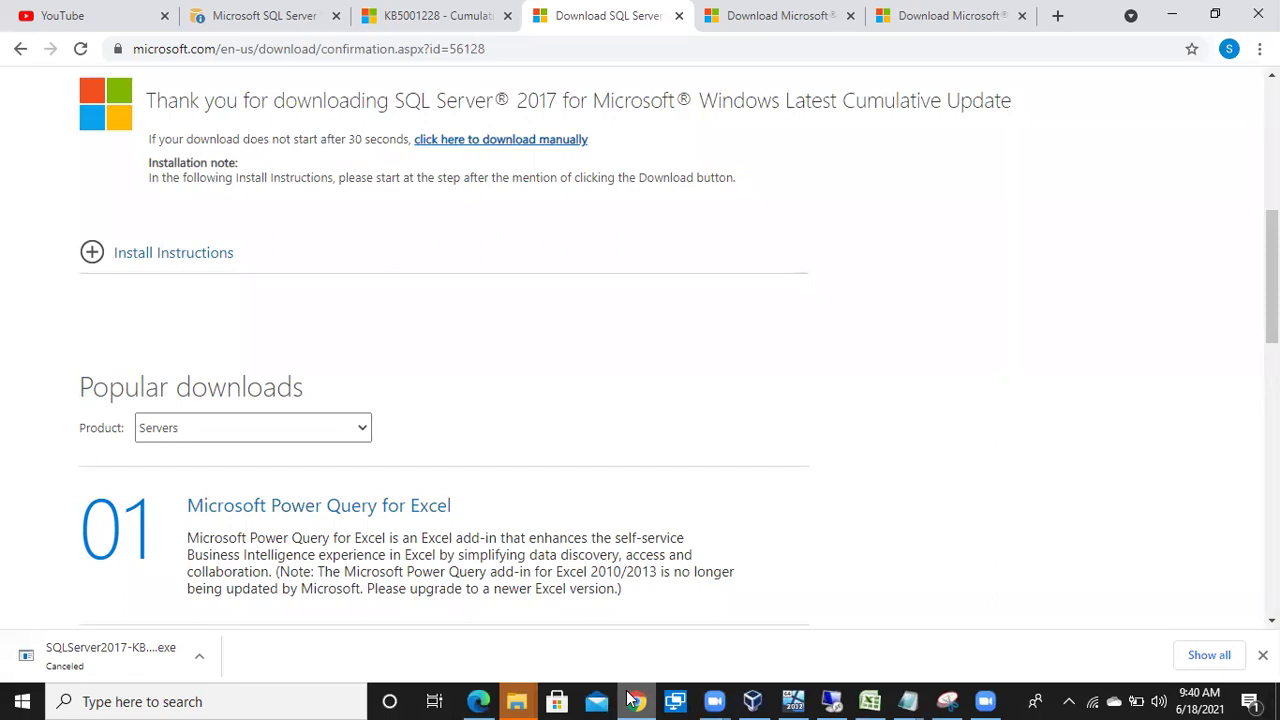
left_click(834, 700)
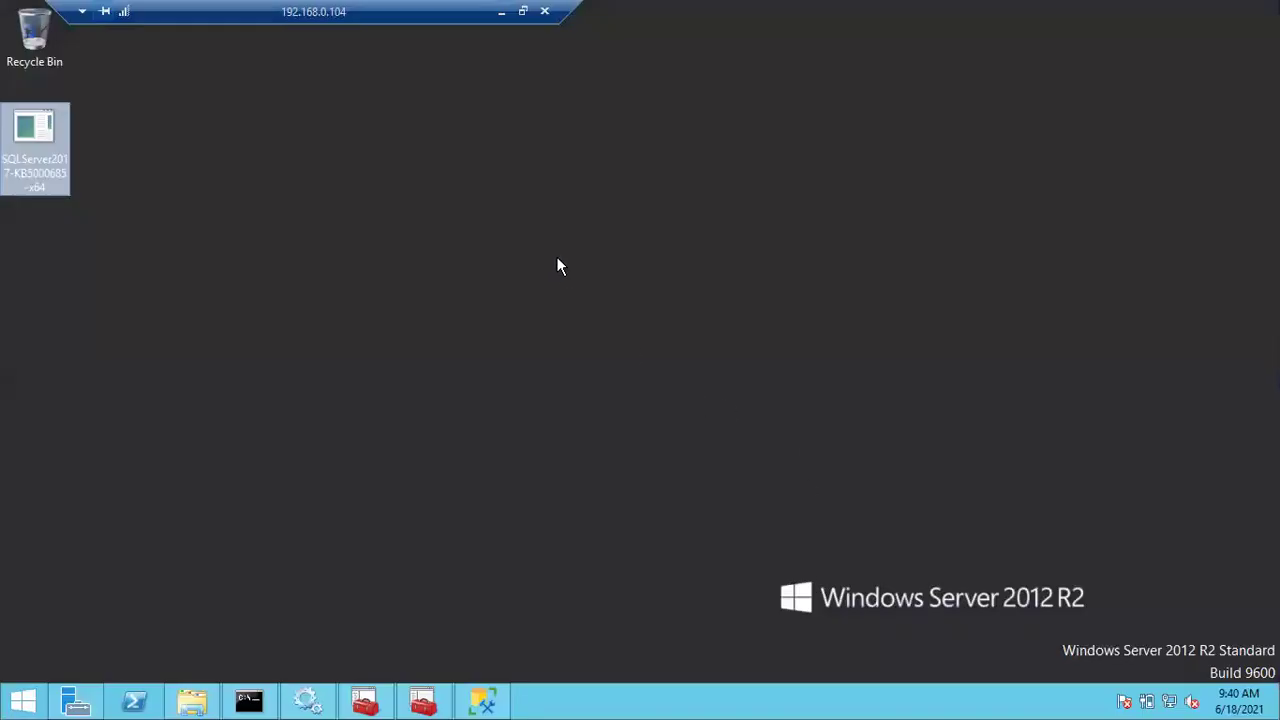
left_click(501, 11)
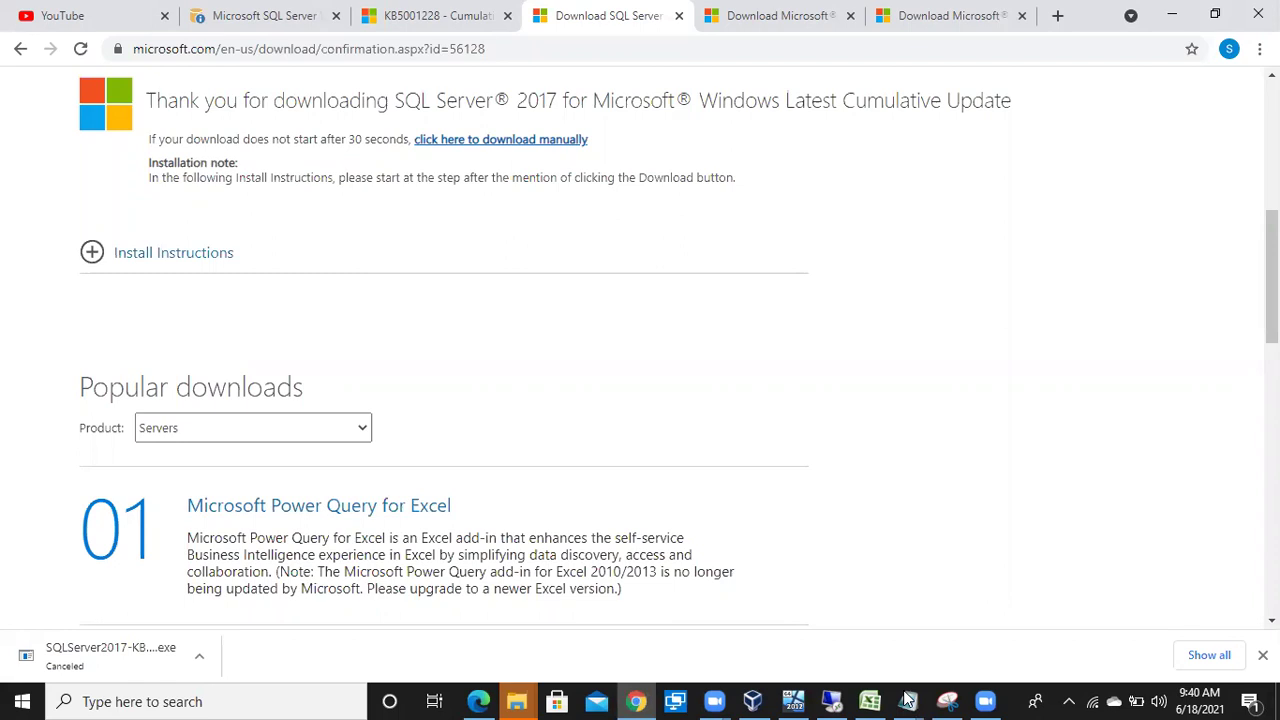
Step: Return to the Sql DBAClass notes in Notepad and review precautions 6 and 7 on build numbers and rebooting the server
left_click(907, 700)
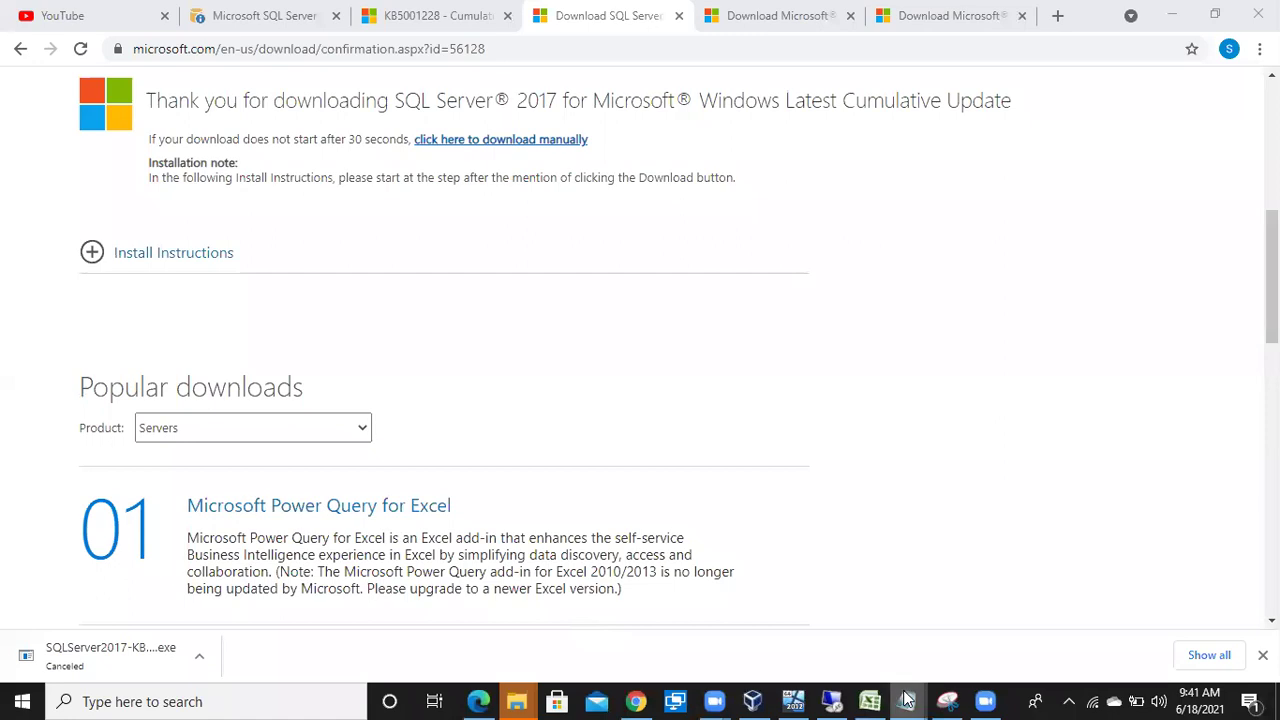
mouse_move(907, 700)
left_click(954, 632)
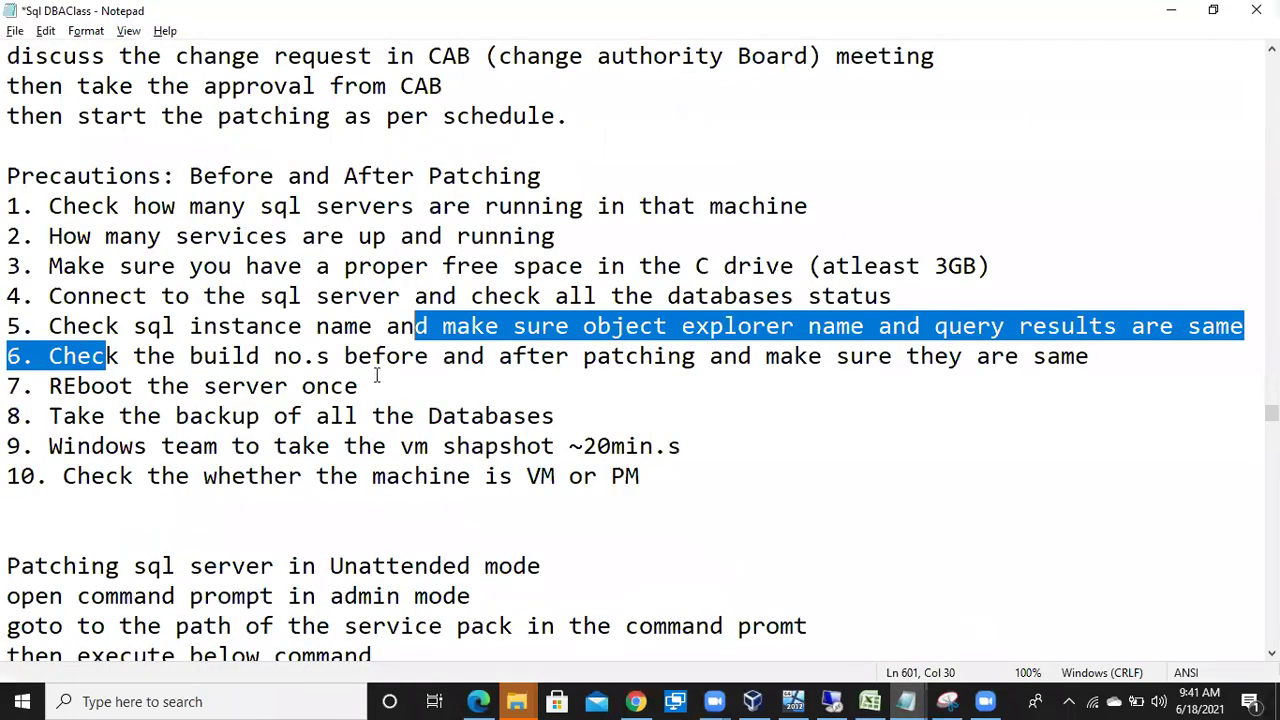
key("Down")
key("Down")
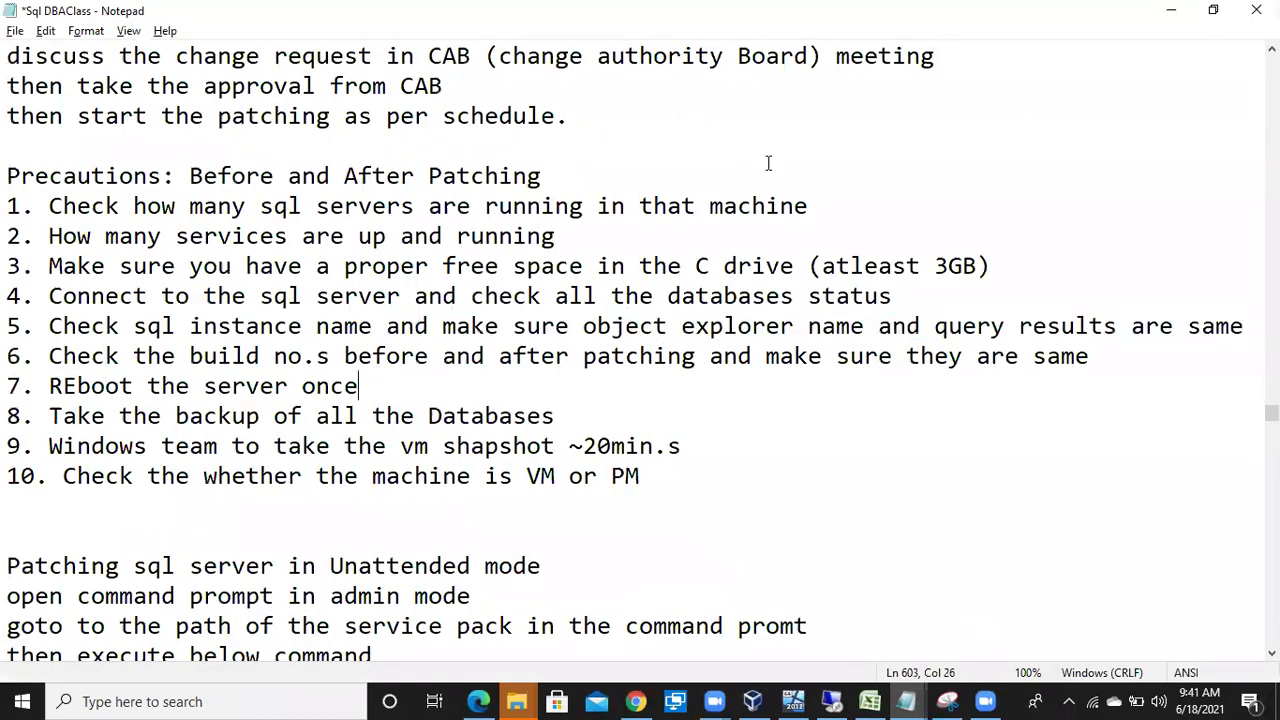
key("ctrl+z")
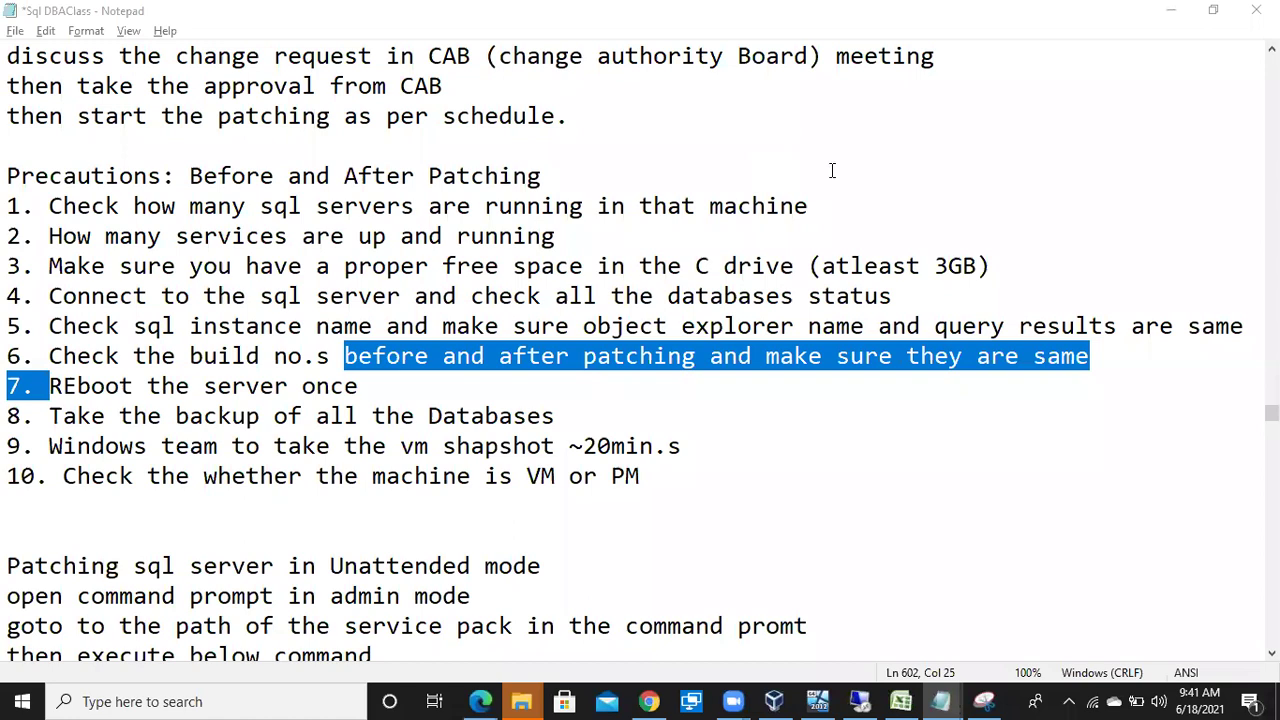
Step: Highlight precaution 8, "Take the backup of all the Databases", in the patching notes
mouse_move(51, 418)
left_mouse_down()
mouse_move(345, 446)
mouse_move(582, 411)
mouse_move(316, 388)
mouse_move(51, 418)
left_mouse_up()
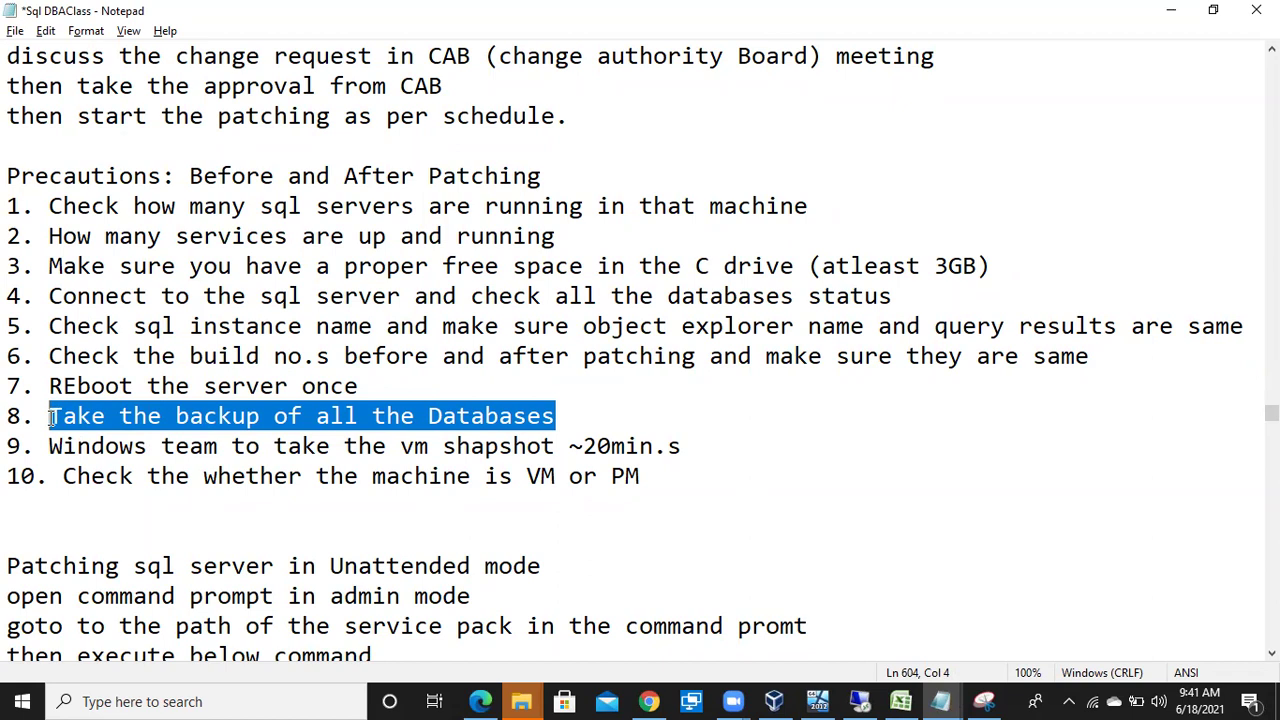
left_click(121, 420)
left_click_drag(62, 420, 512, 421)
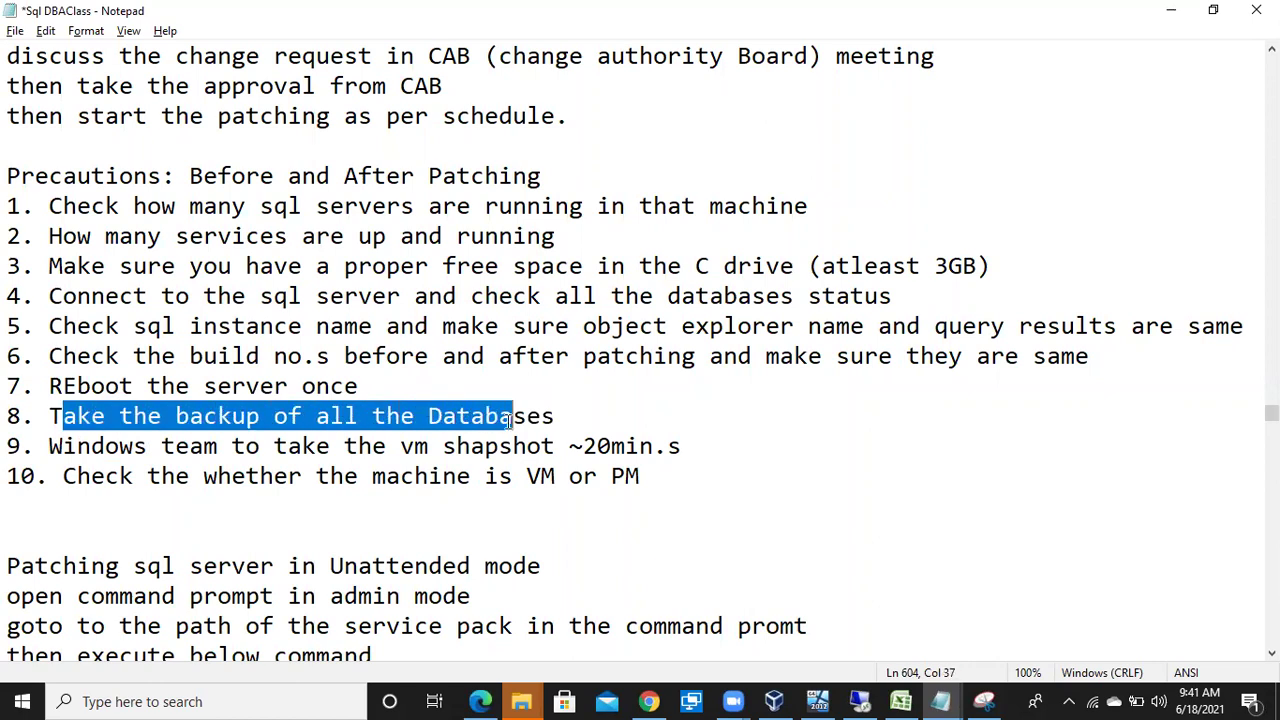
left_click(512, 421)
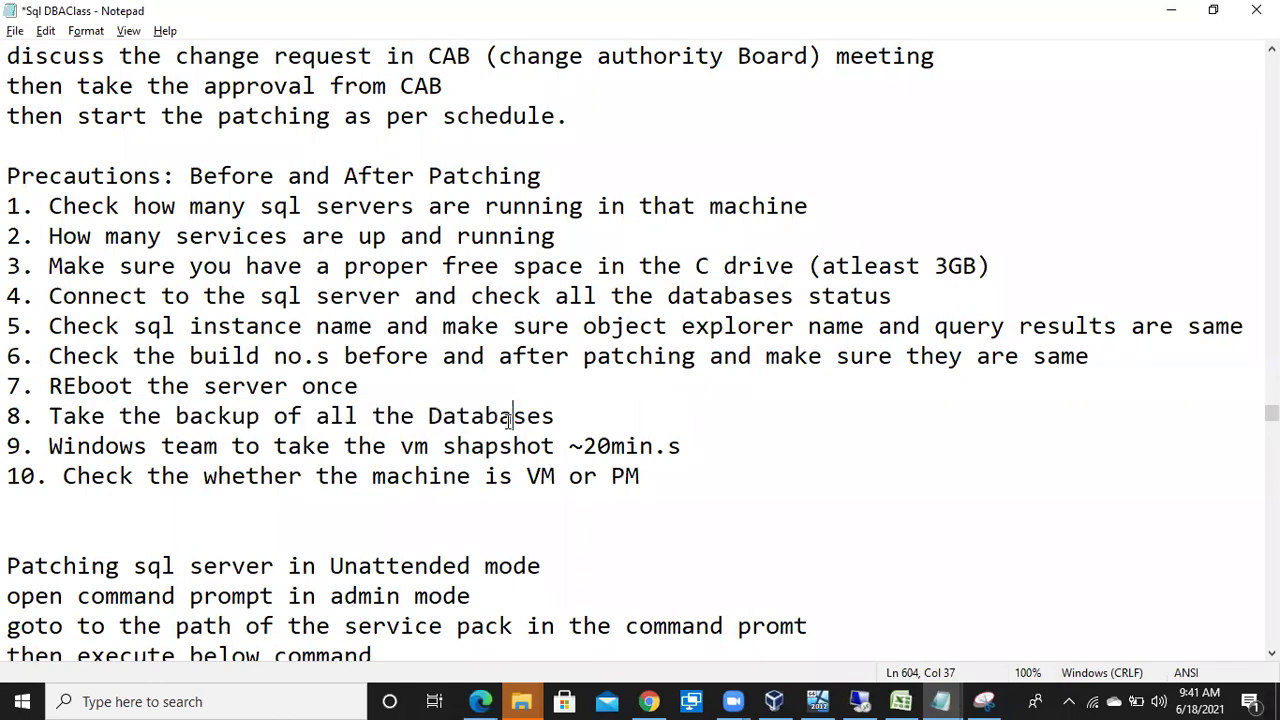
left_click(583, 425)
left_click_drag(583, 425, 45, 422)
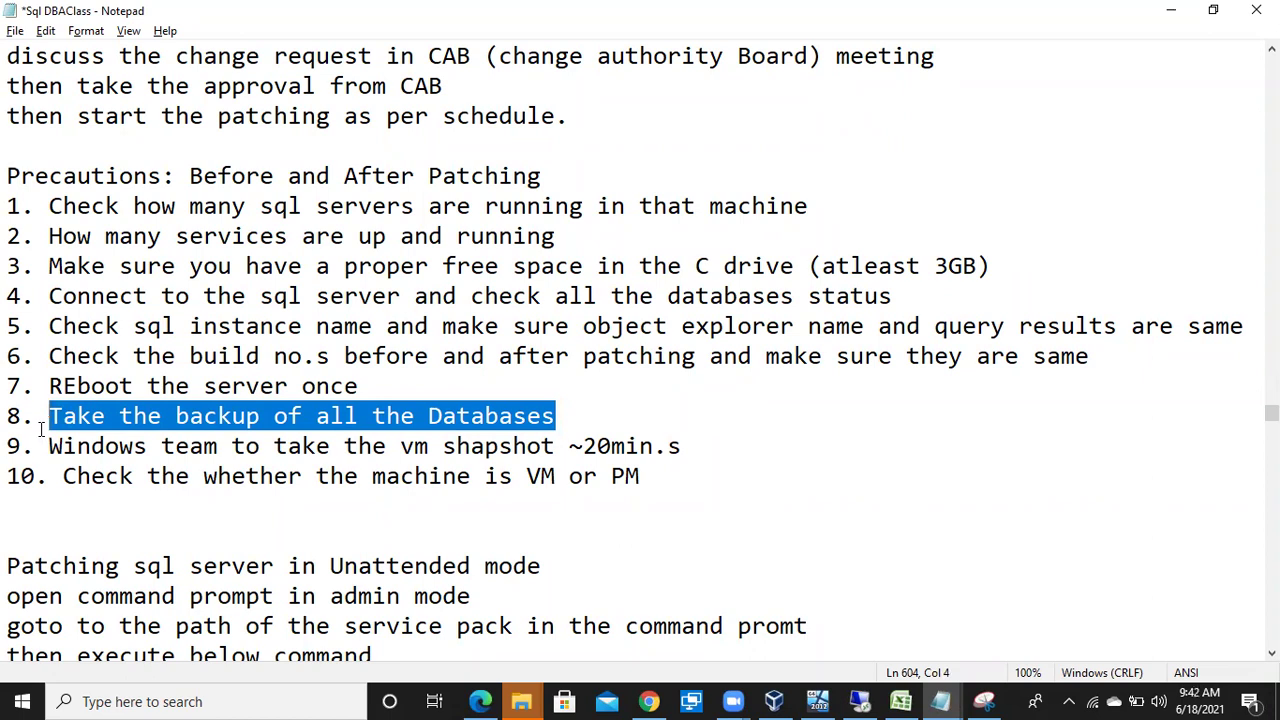
Step: Highlight precaution 9 about the Windows team taking the VM snapshot, including its ~20min.s duration
left_click_drag(36, 447, 555, 447)
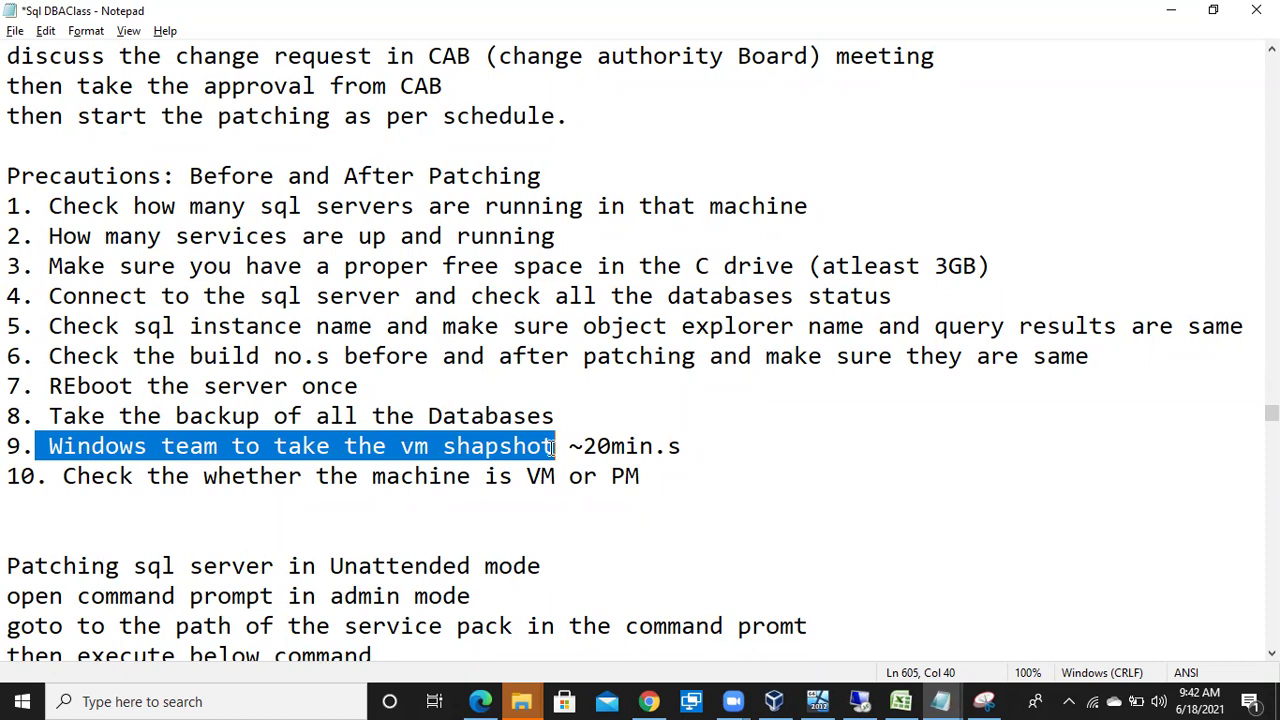
left_click(463, 430)
left_click(566, 445)
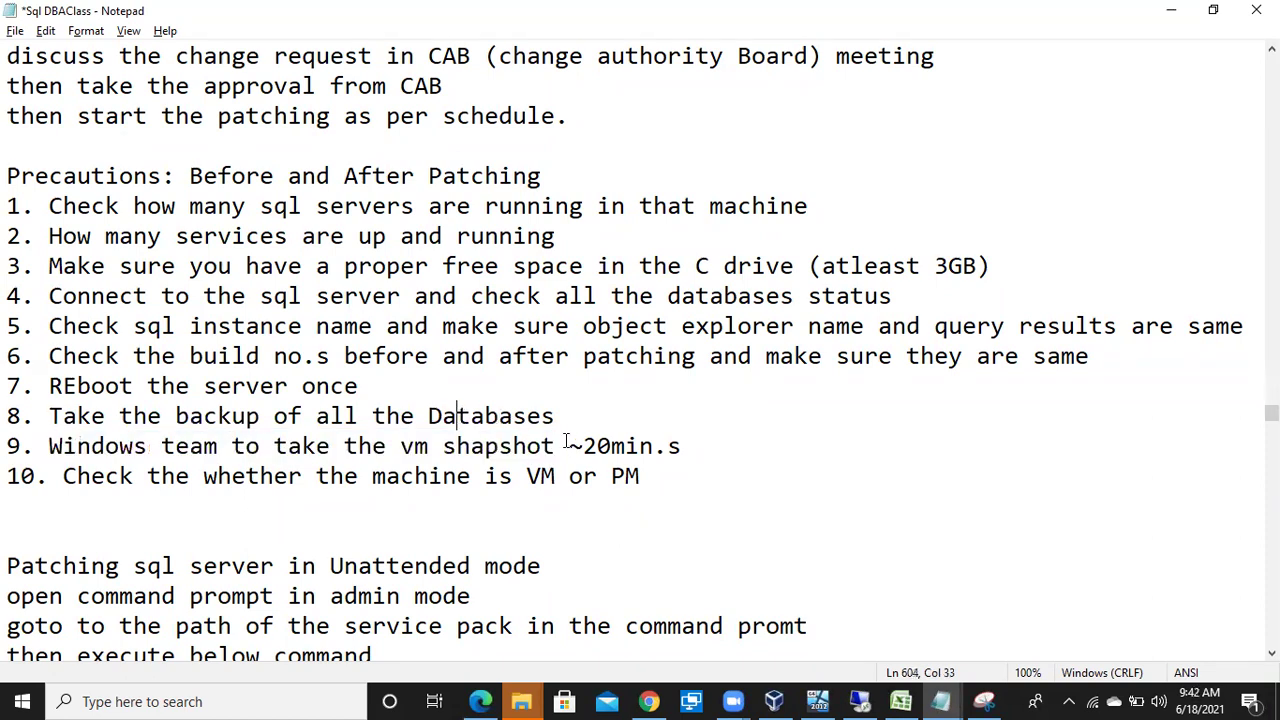
left_click_drag(566, 445, 697, 449)
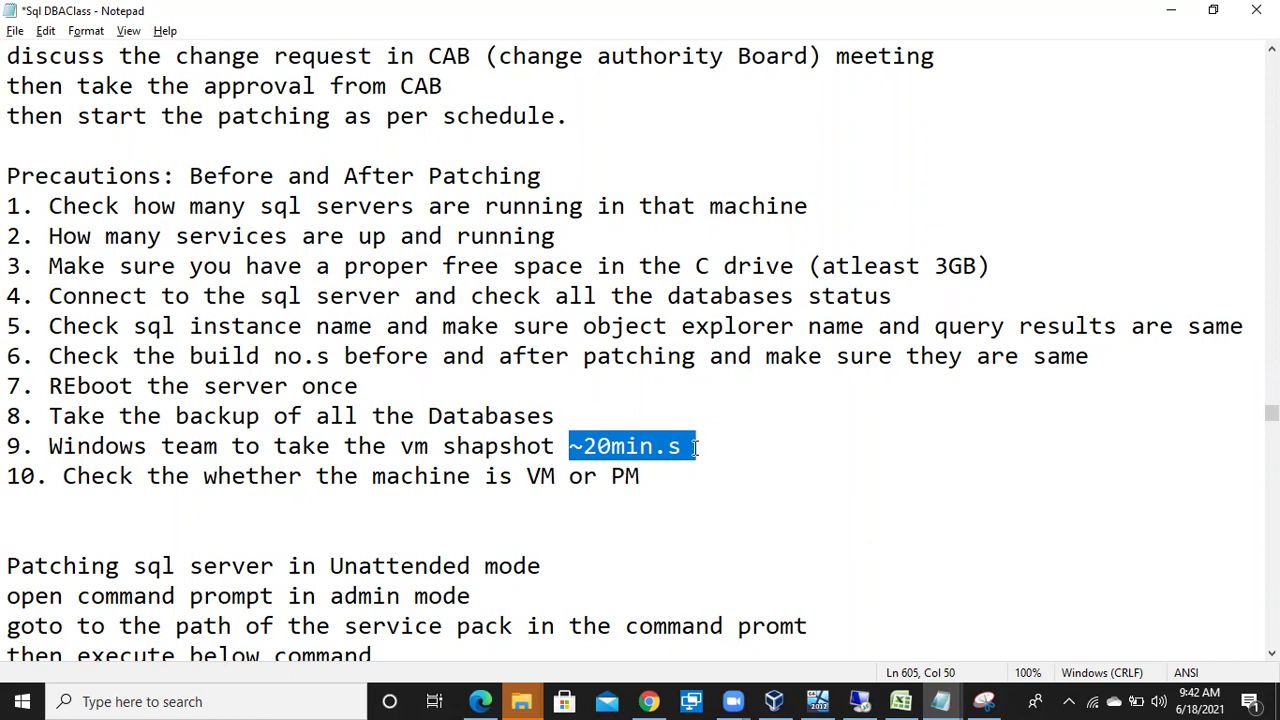
left_click_drag(376, 416, 556, 416)
left_click_drag(714, 446, 316, 442)
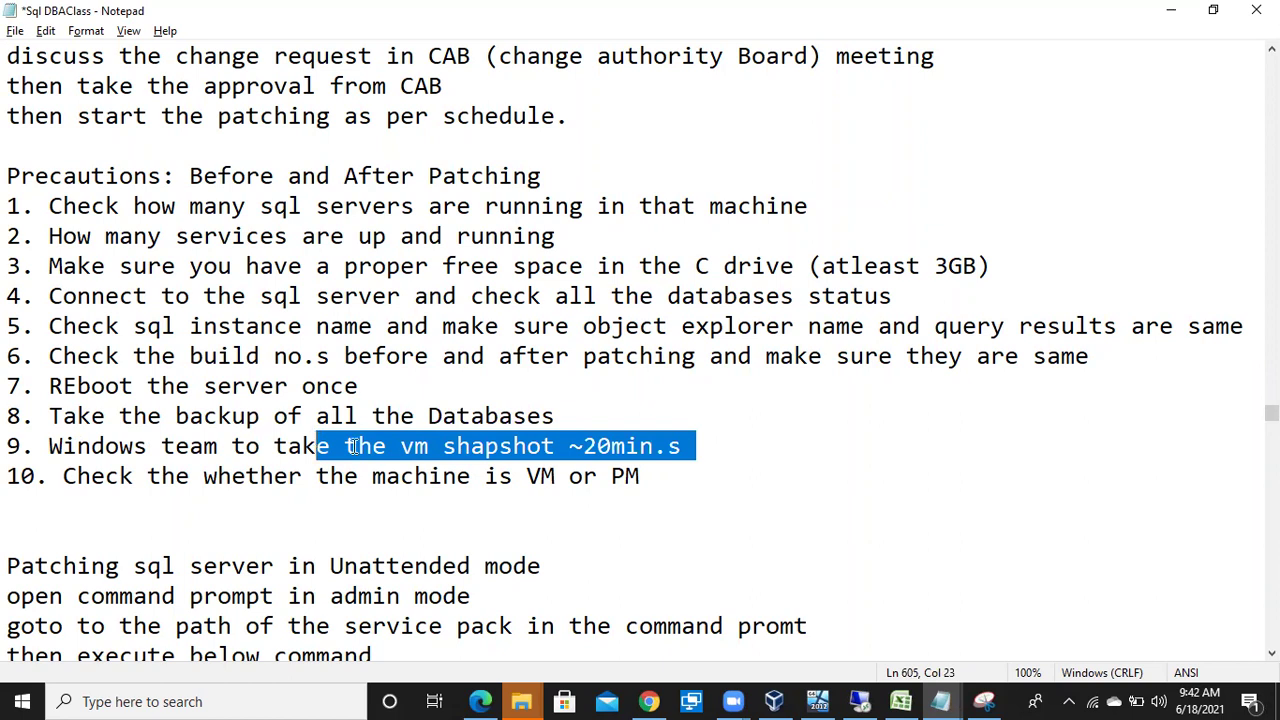
Step: View the BATCH 37 machine in Oracle VM VirtualBox Manager and highlight precaution 10, on checking VM or PM, in the Sql DBAClass notes
left_click(778, 701)
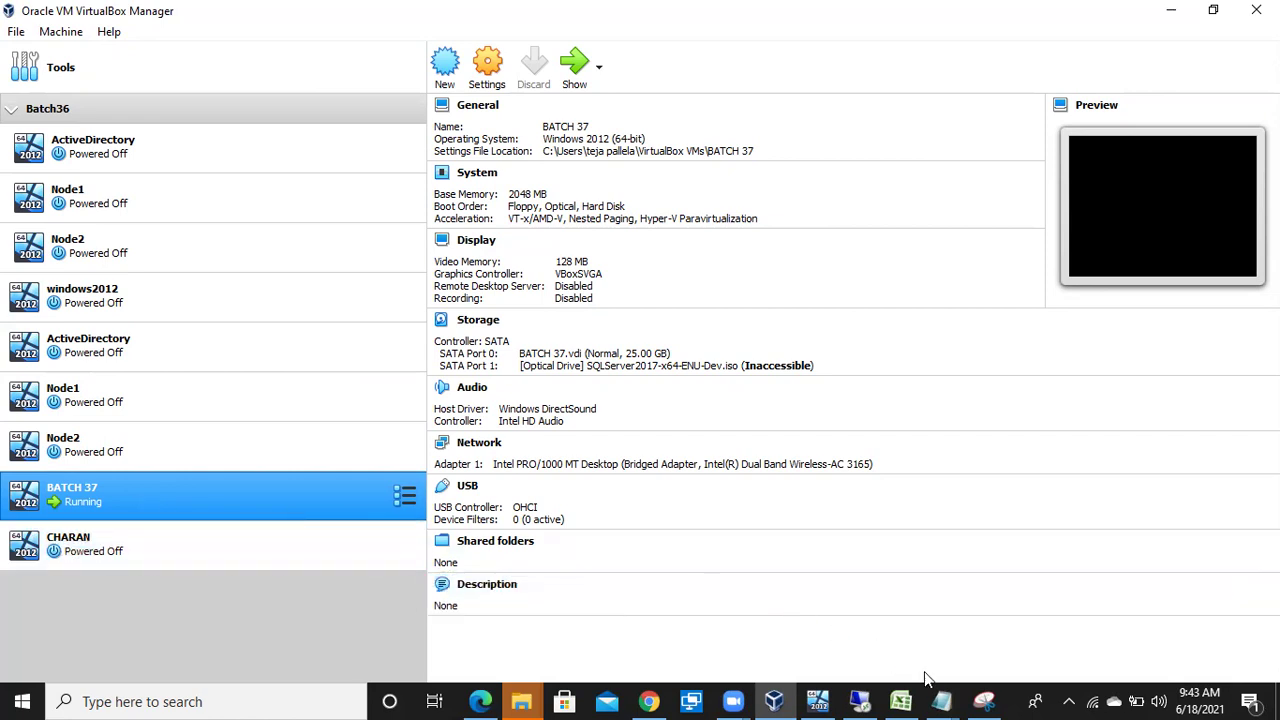
left_click(944, 700)
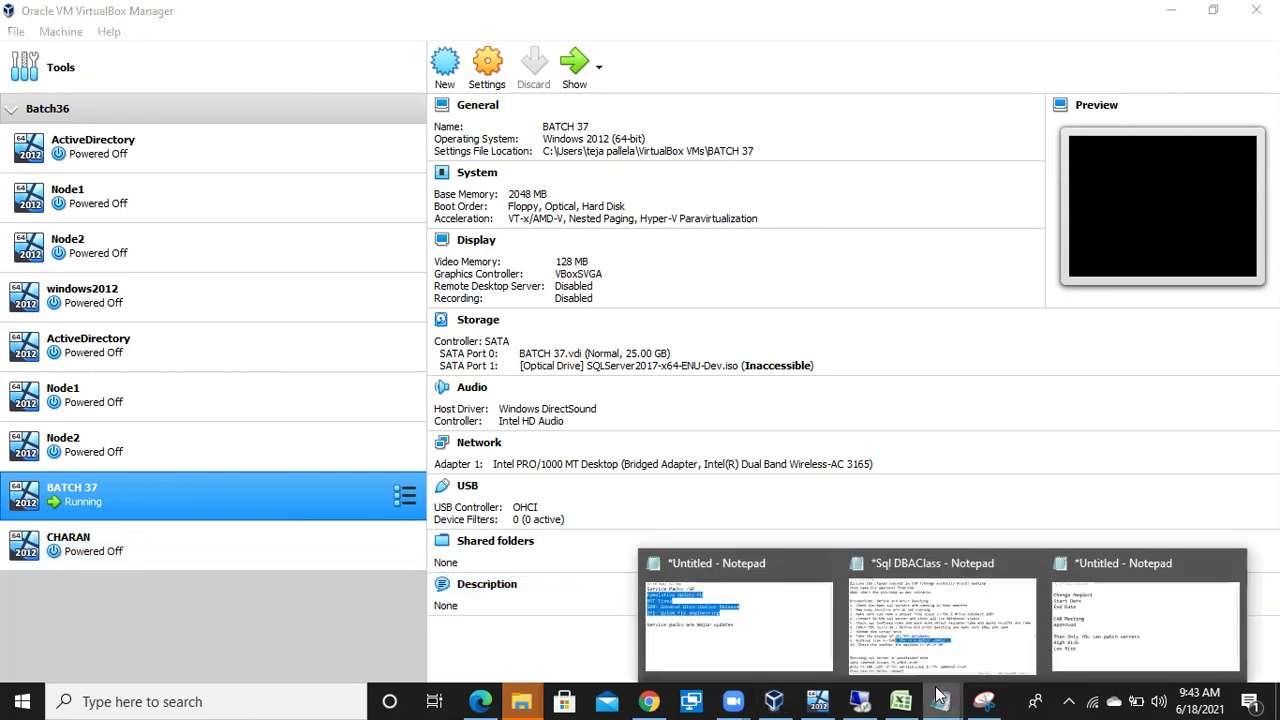
left_click(940, 620)
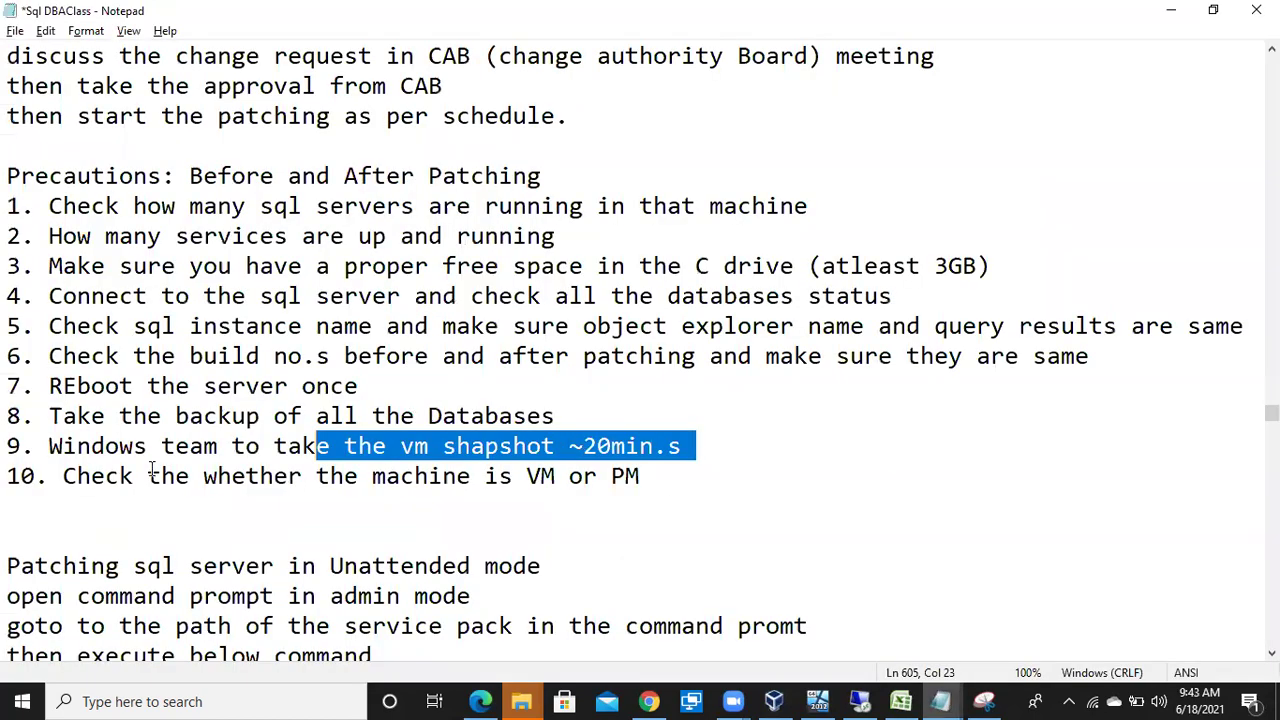
left_click_drag(505, 452, 650, 477)
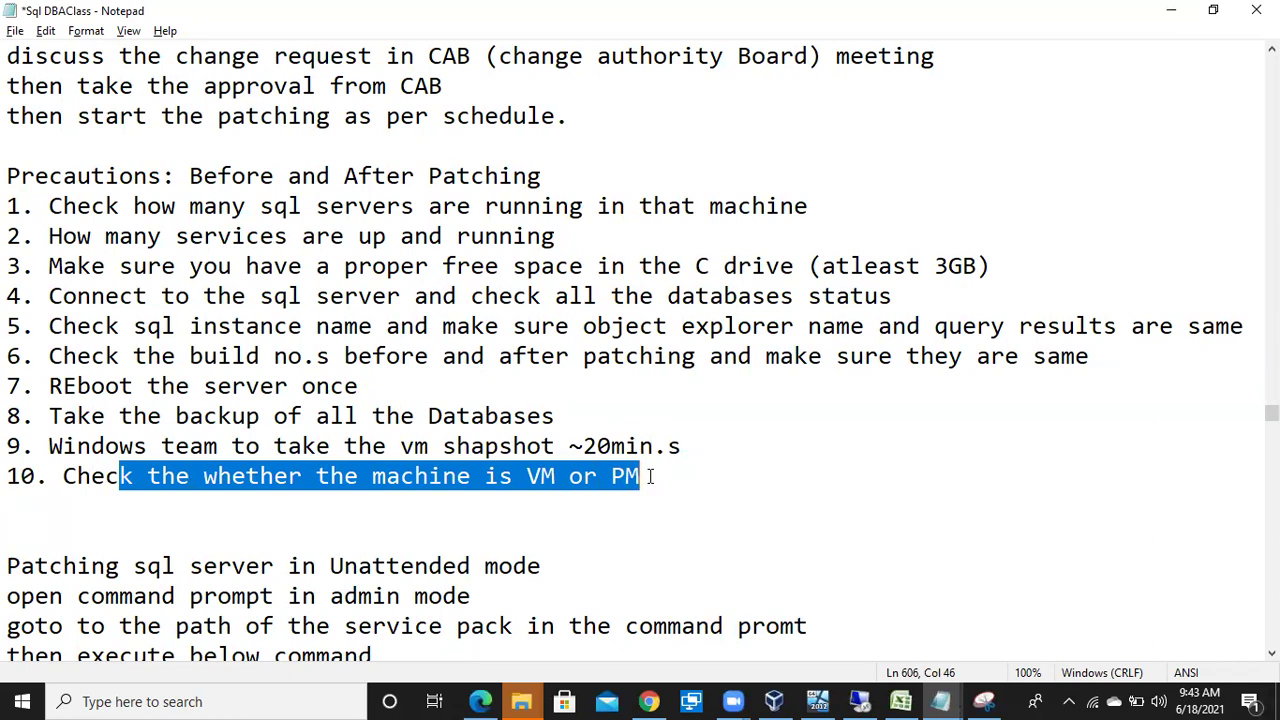
Step: Switch to the remote desktop session of the server at 192.168.0.104
left_click(856, 700)
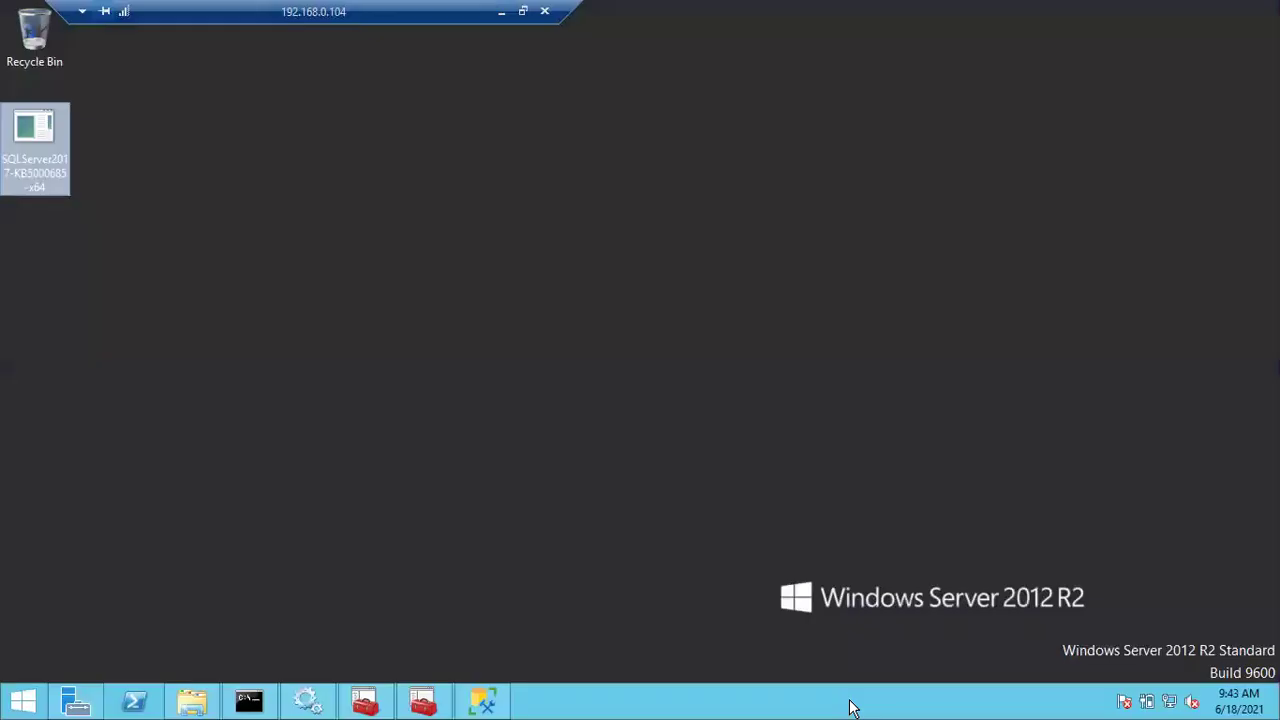
left_click(657, 462)
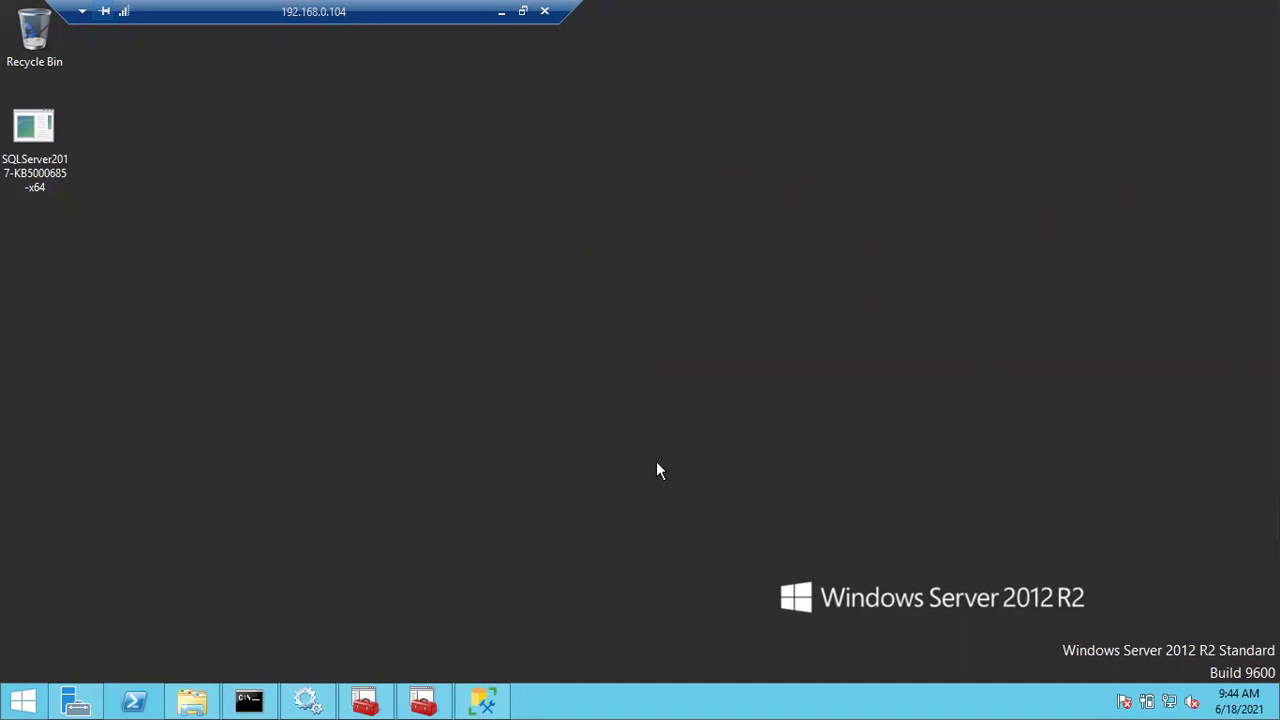
key("super+r")
key("Escape")
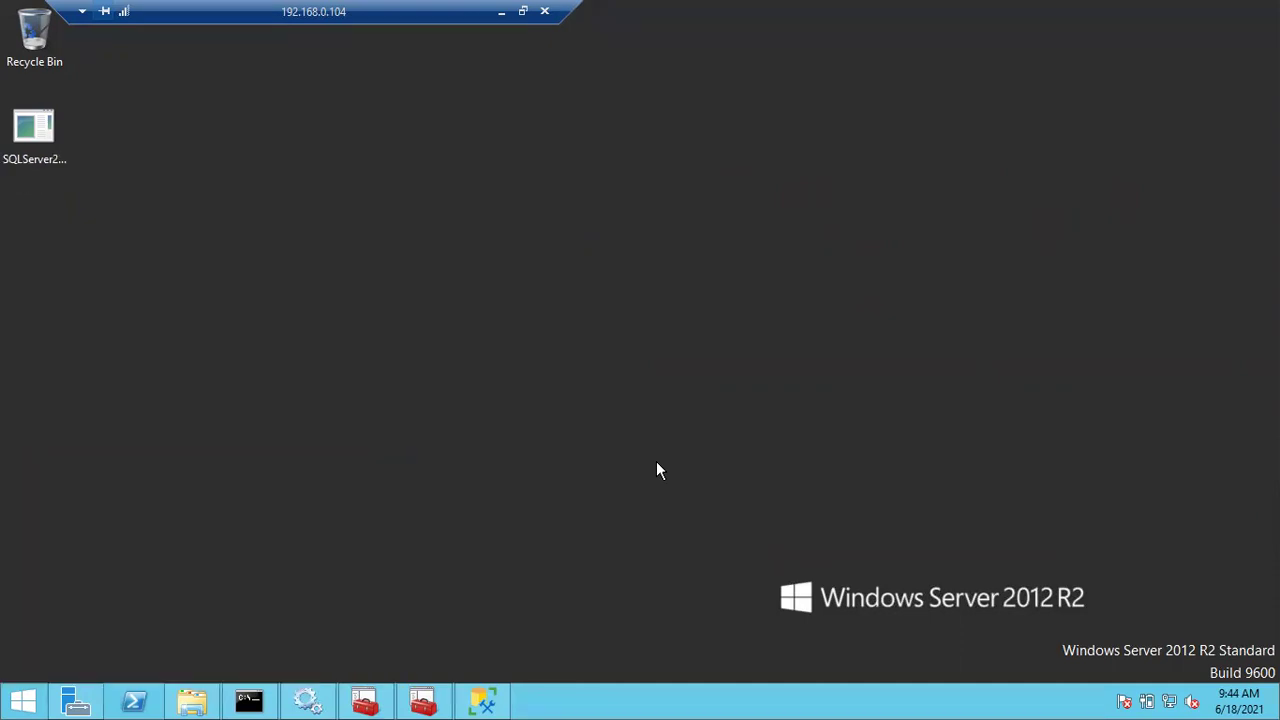
key("super")
type("system Configuration")
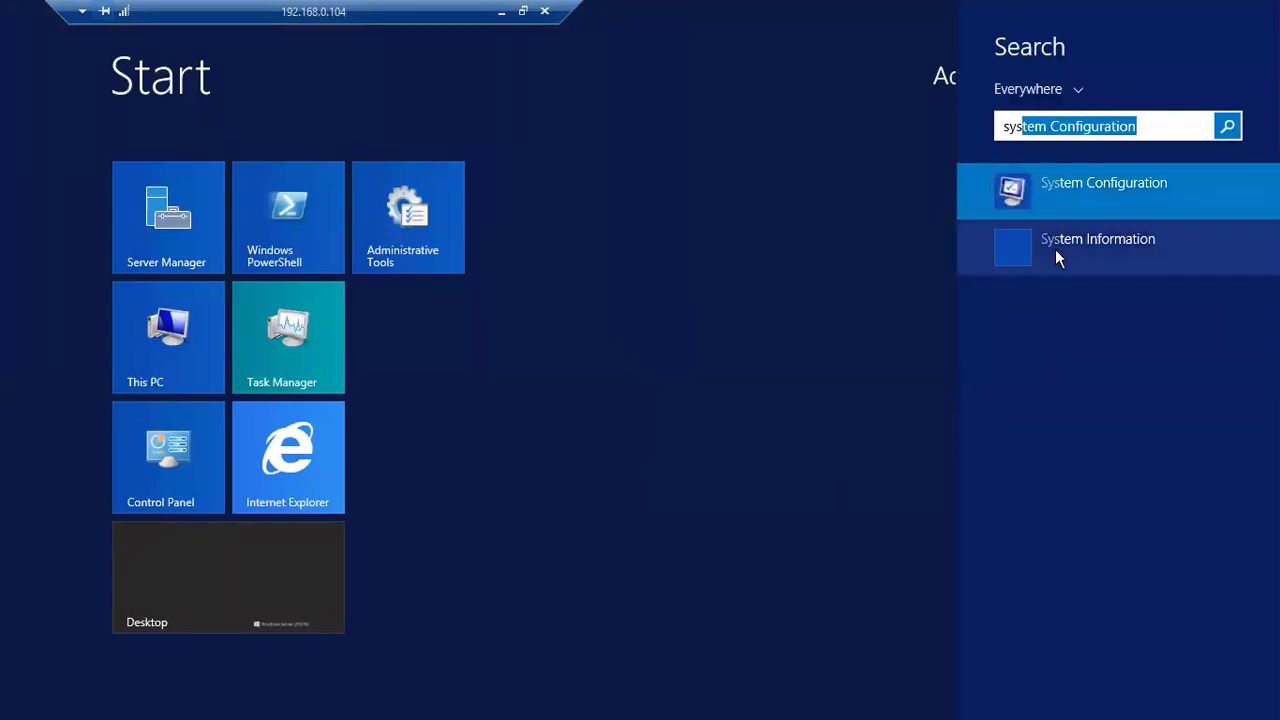
key("Return")
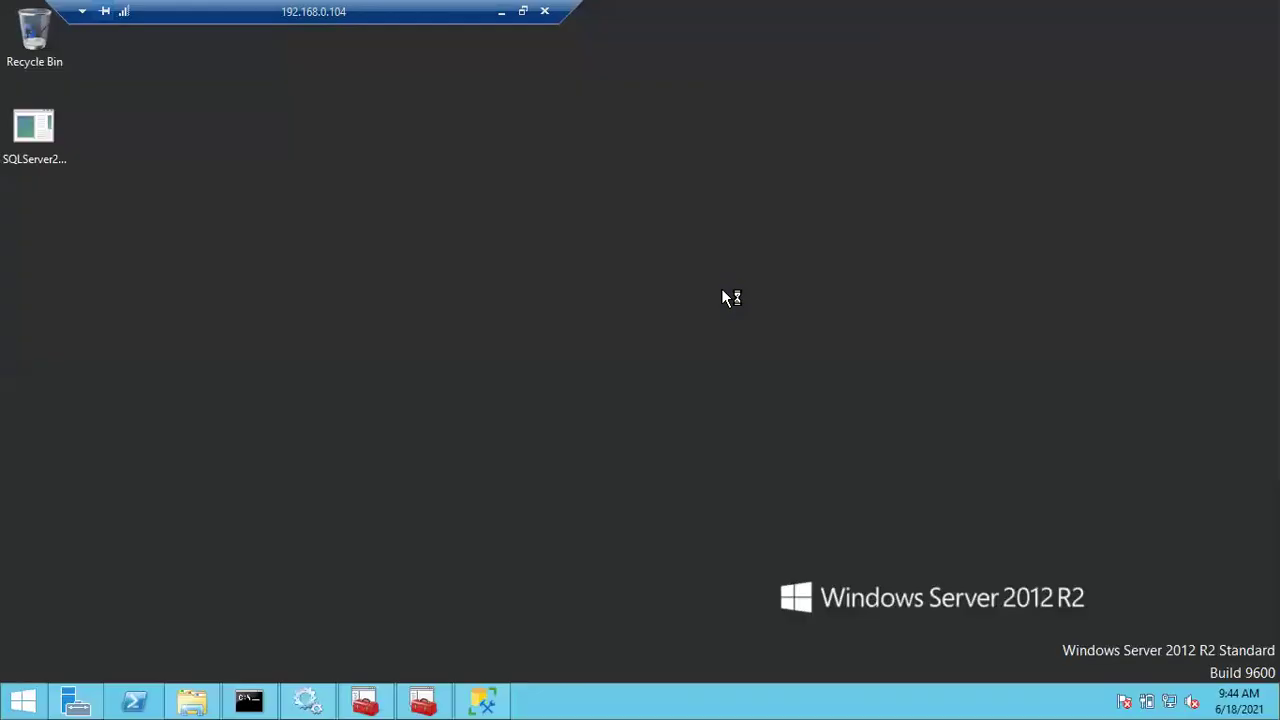
Step: Run msinfo32 on the remote server to open System Information and dismiss the Run dialog
key("super+r")
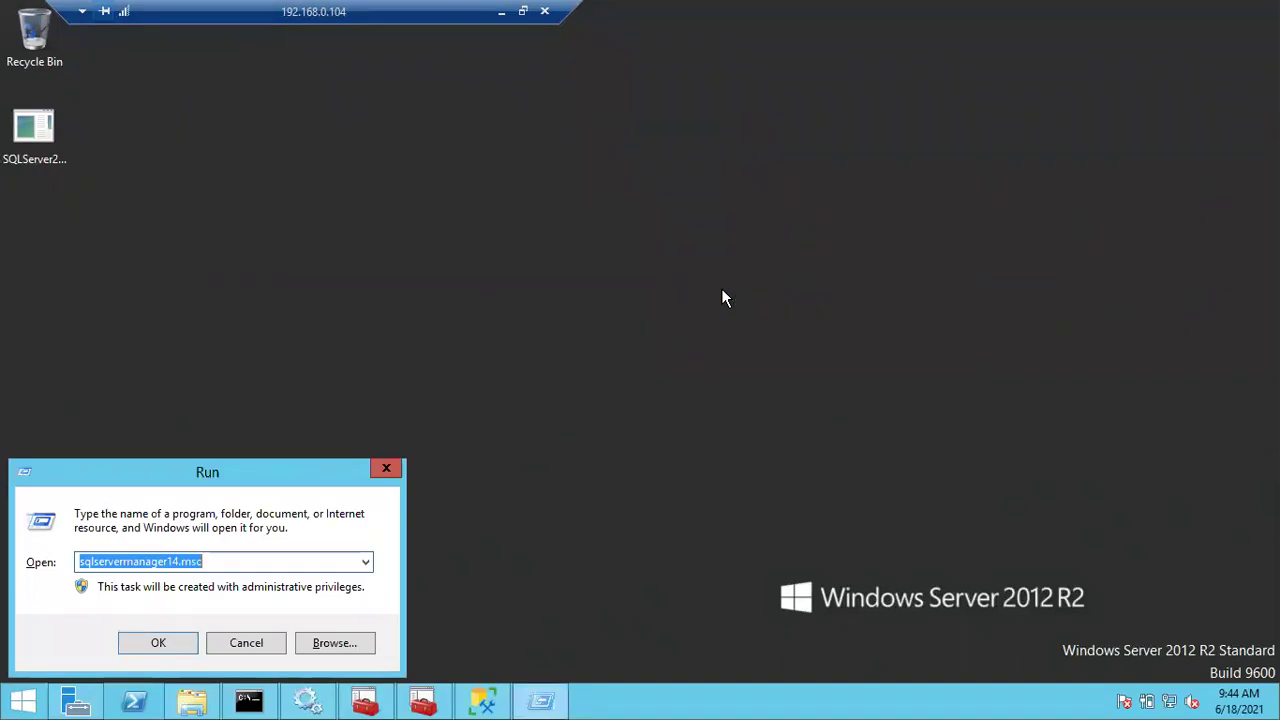
type("msin")
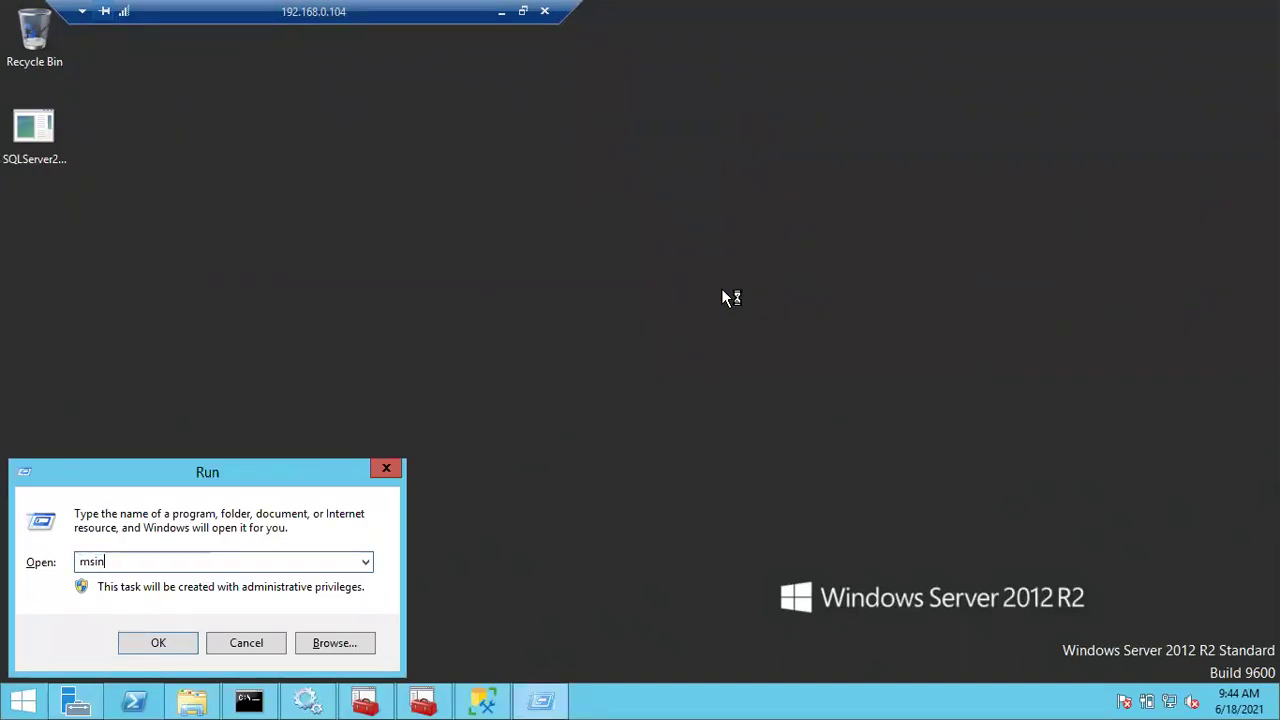
type("fo32")
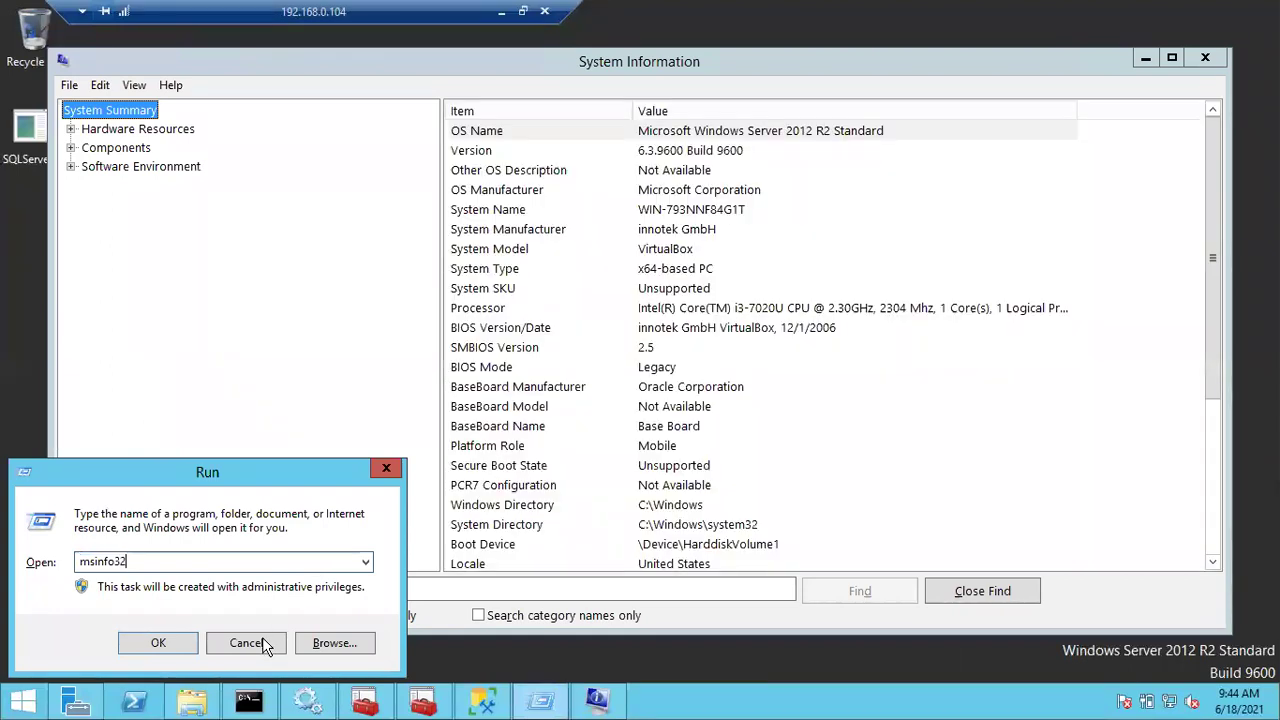
left_click(246, 642)
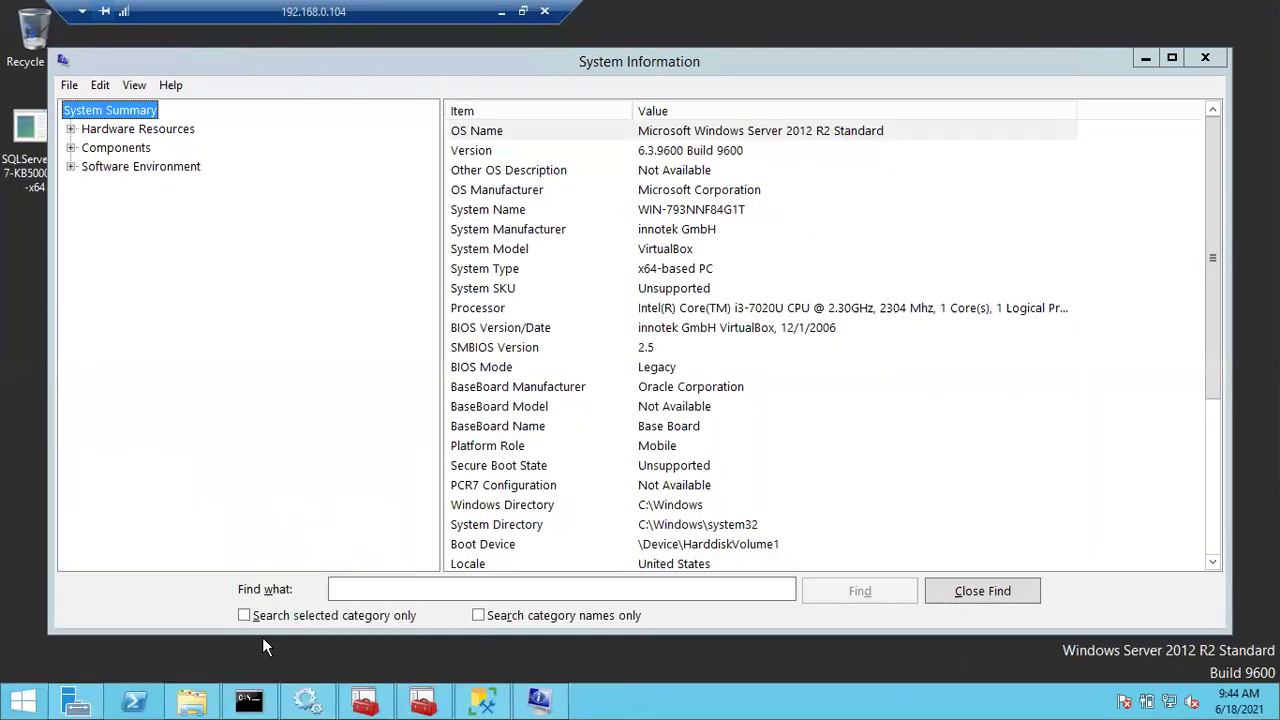
Step: Maximize System Information, examine the System Model entry to tell whether the machine is virtual or physical, and minimize the window
left_click(1171, 62)
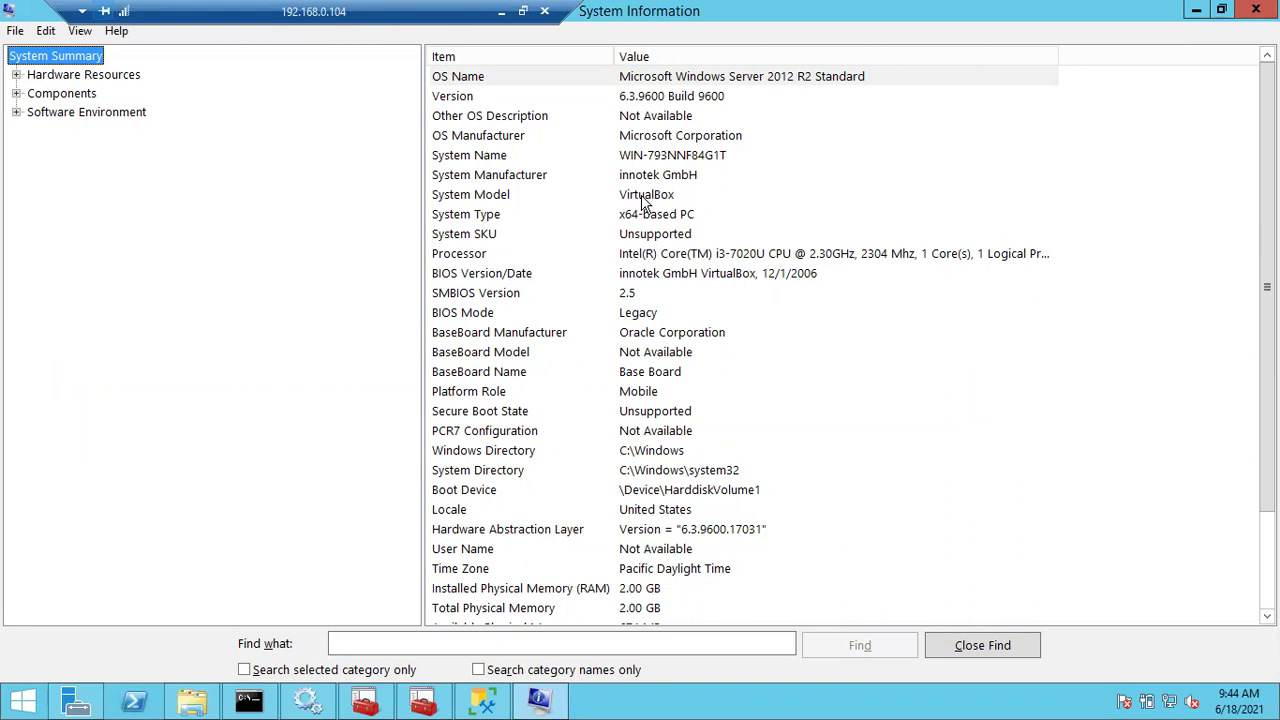
left_click(592, 200)
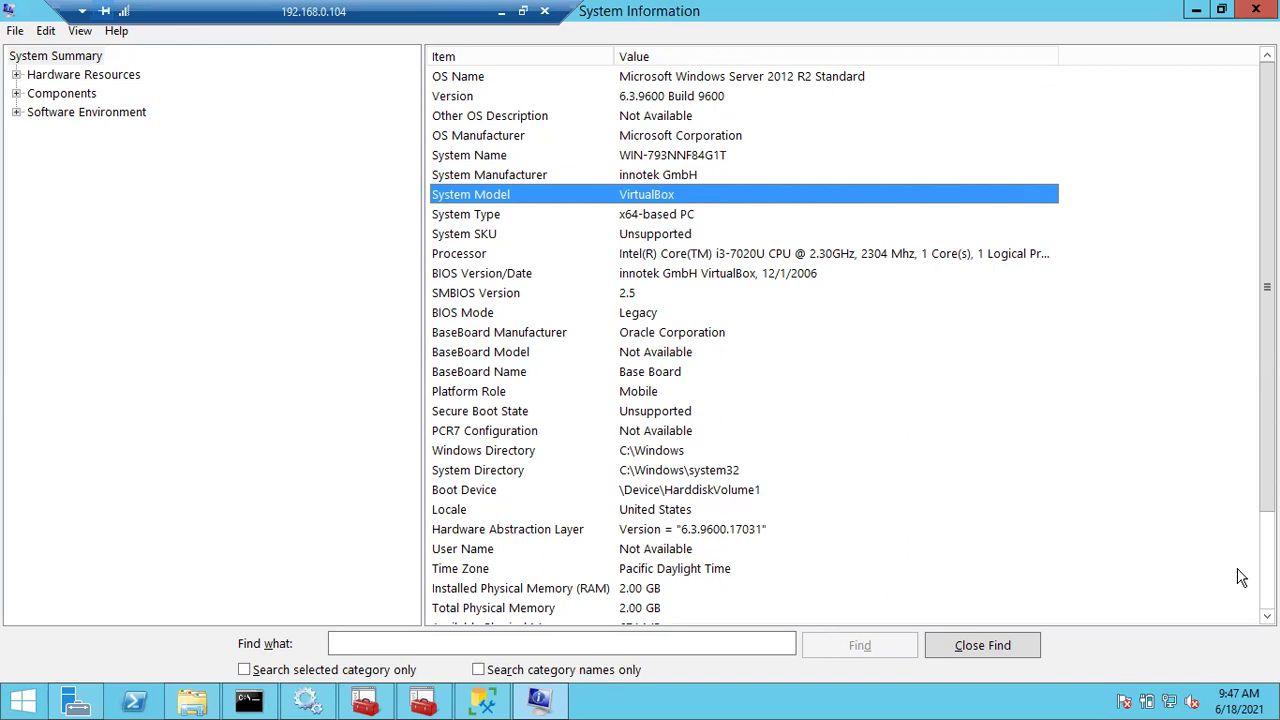
left_click(1196, 10)
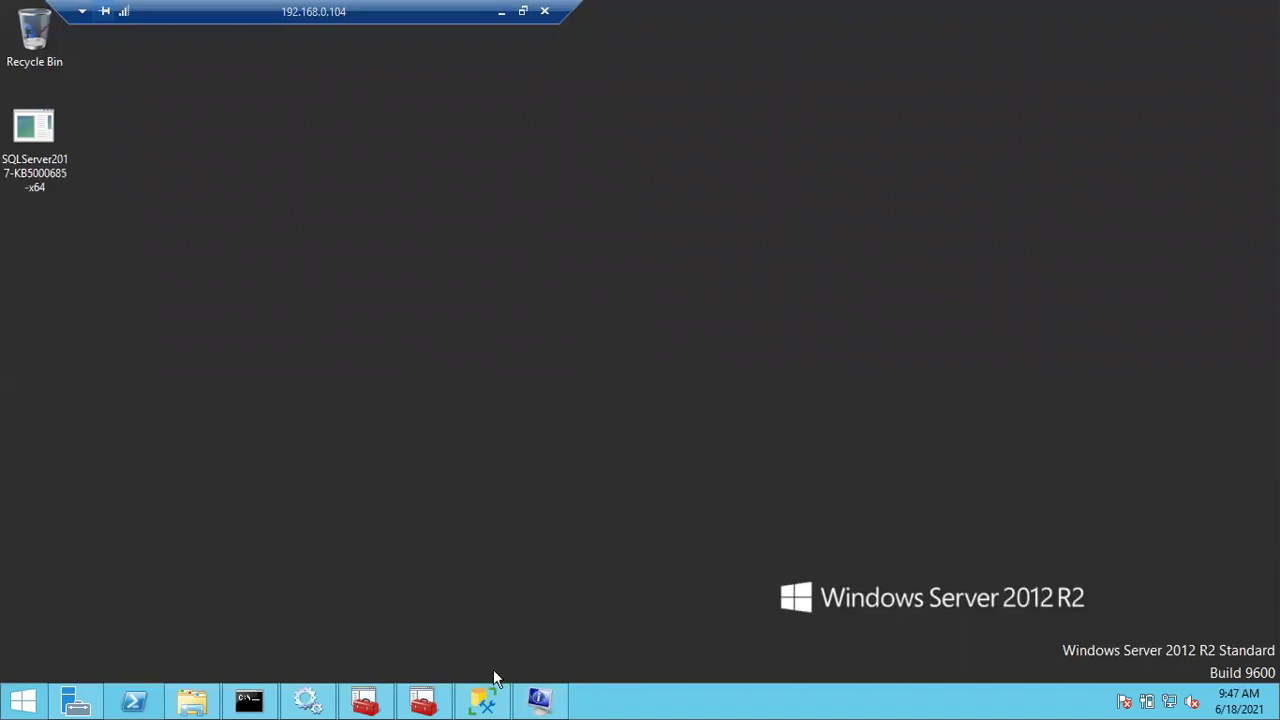
left_click(483, 700)
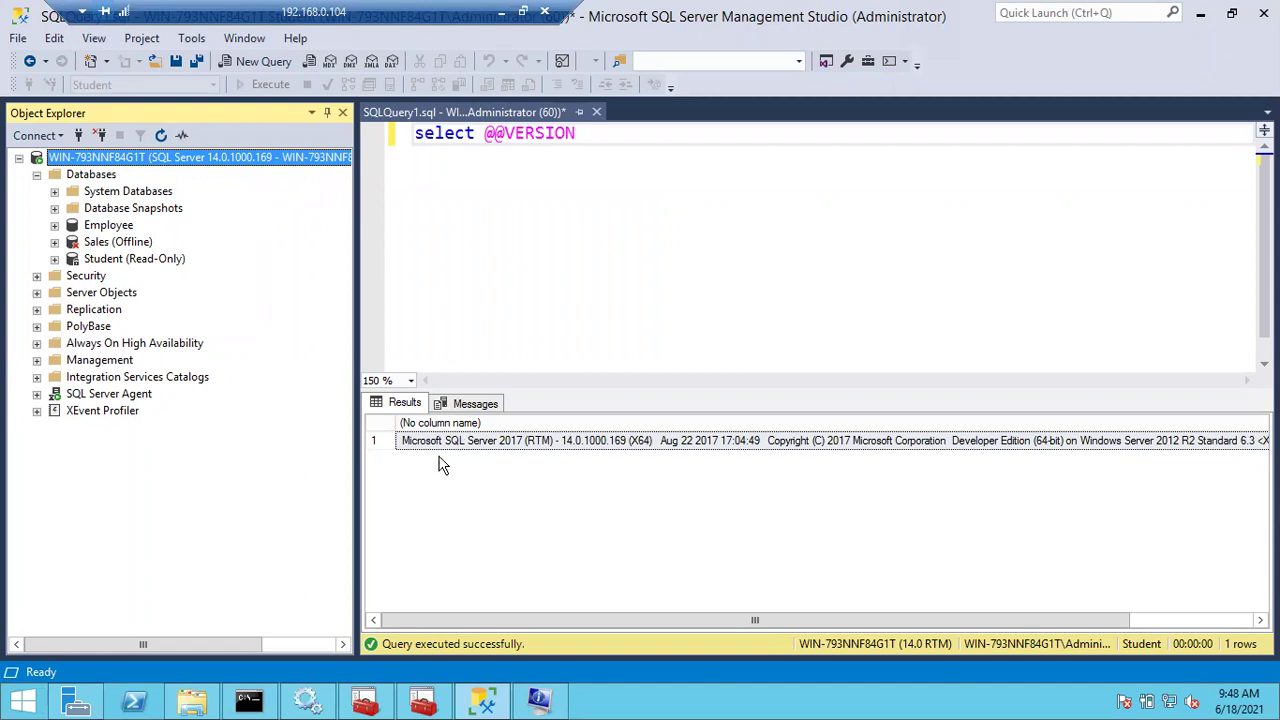
left_click(505, 133)
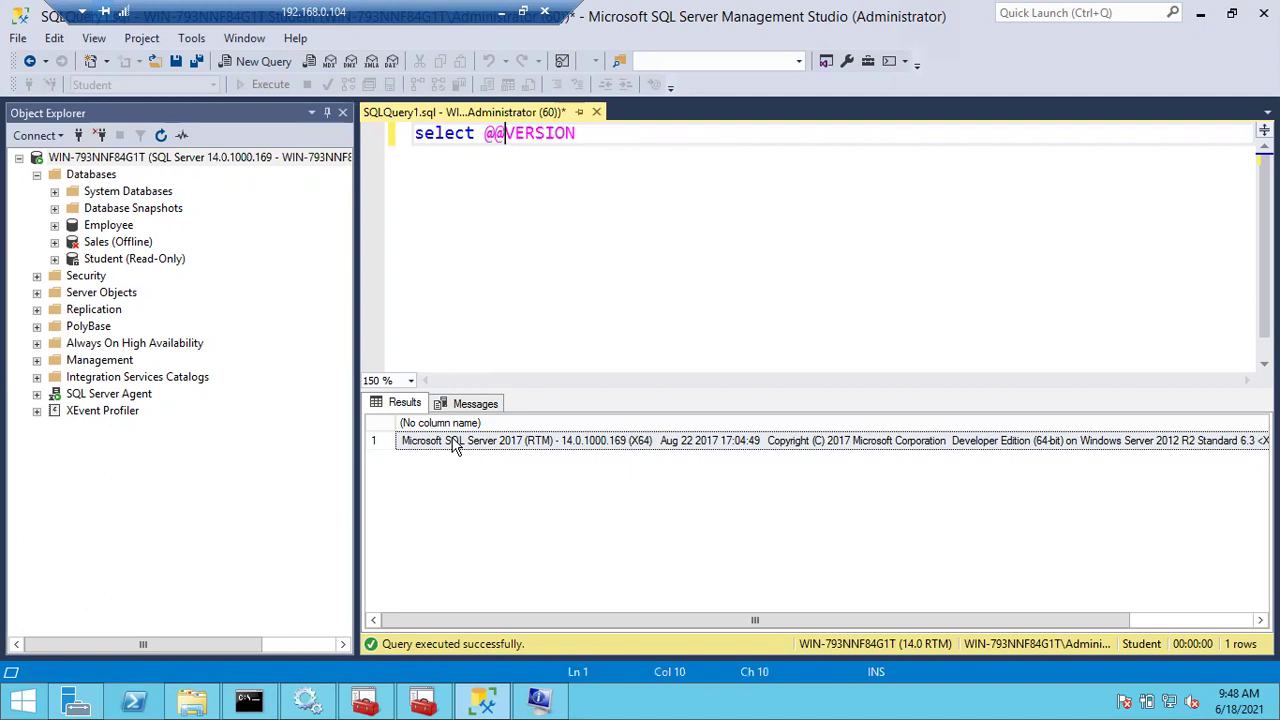
left_click(431, 442)
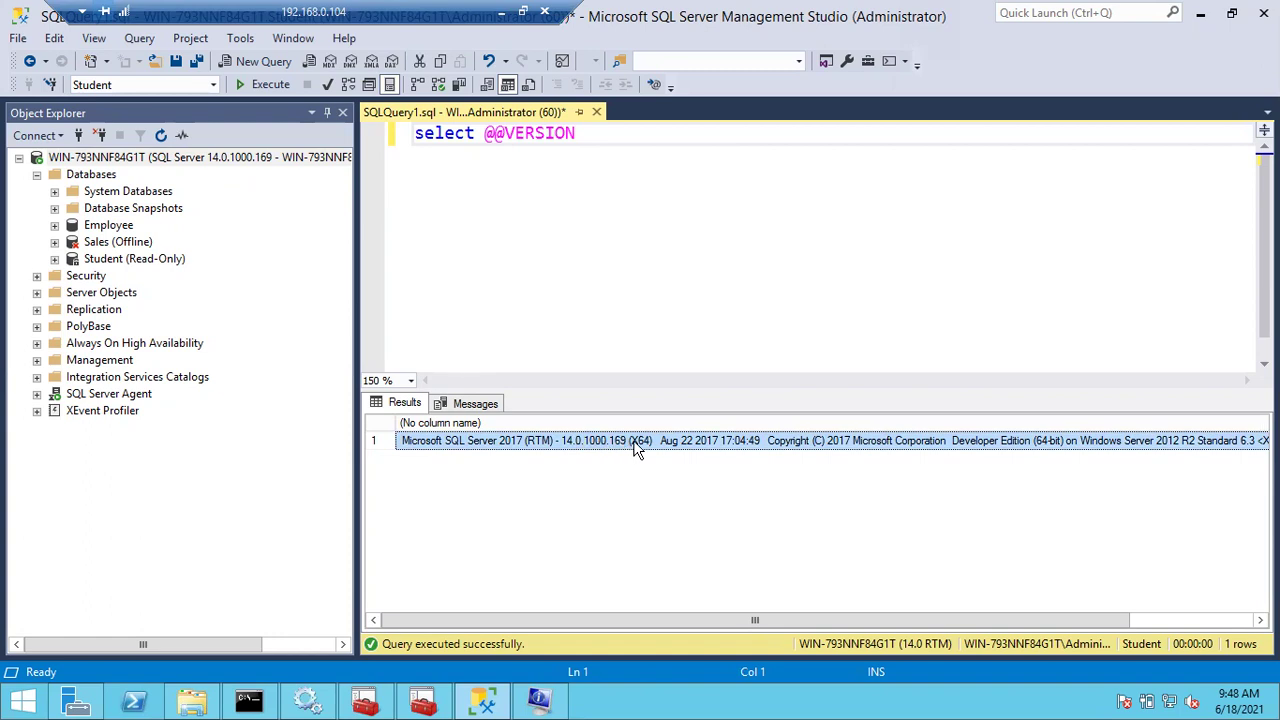
left_click(283, 162)
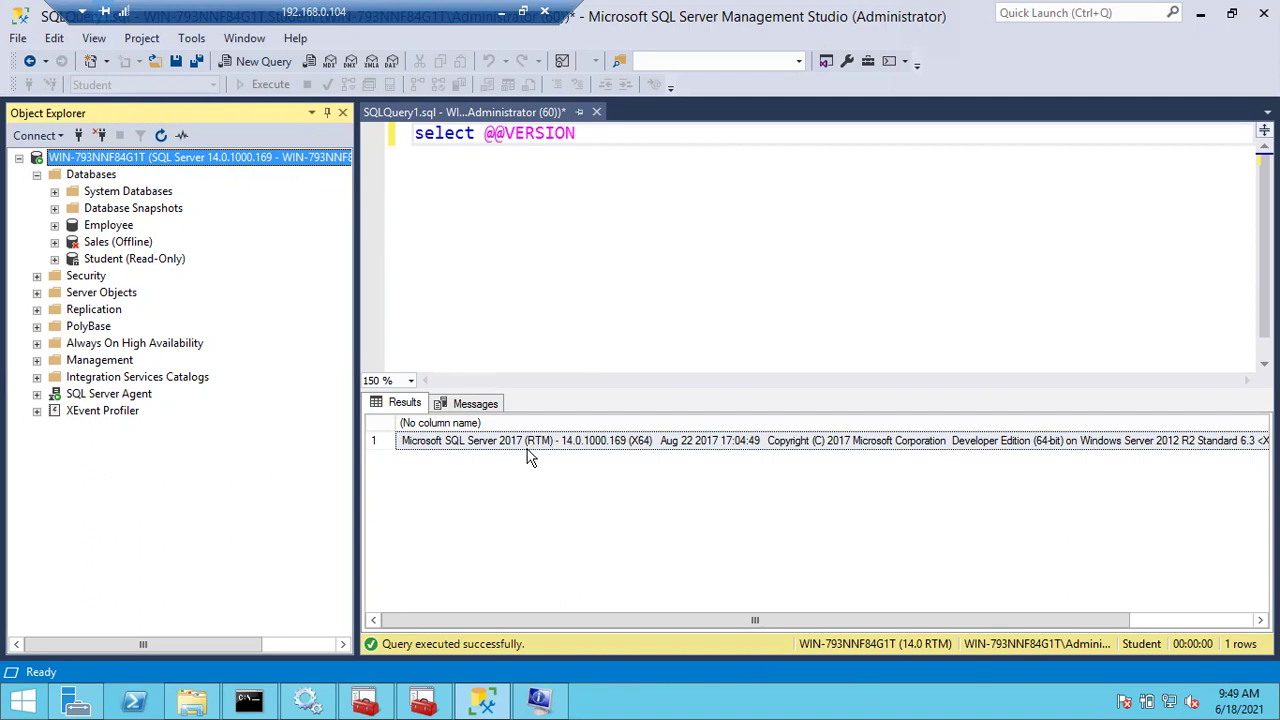
left_click(486, 229)
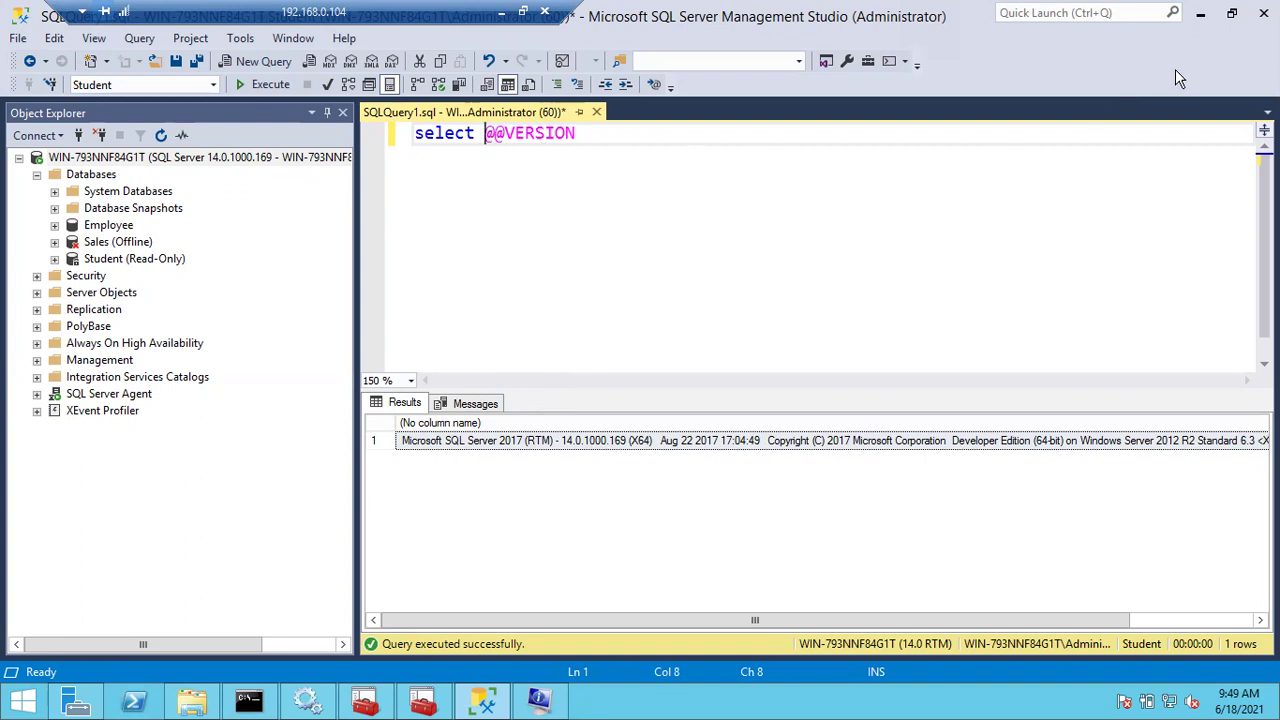
left_click(1208, 17)
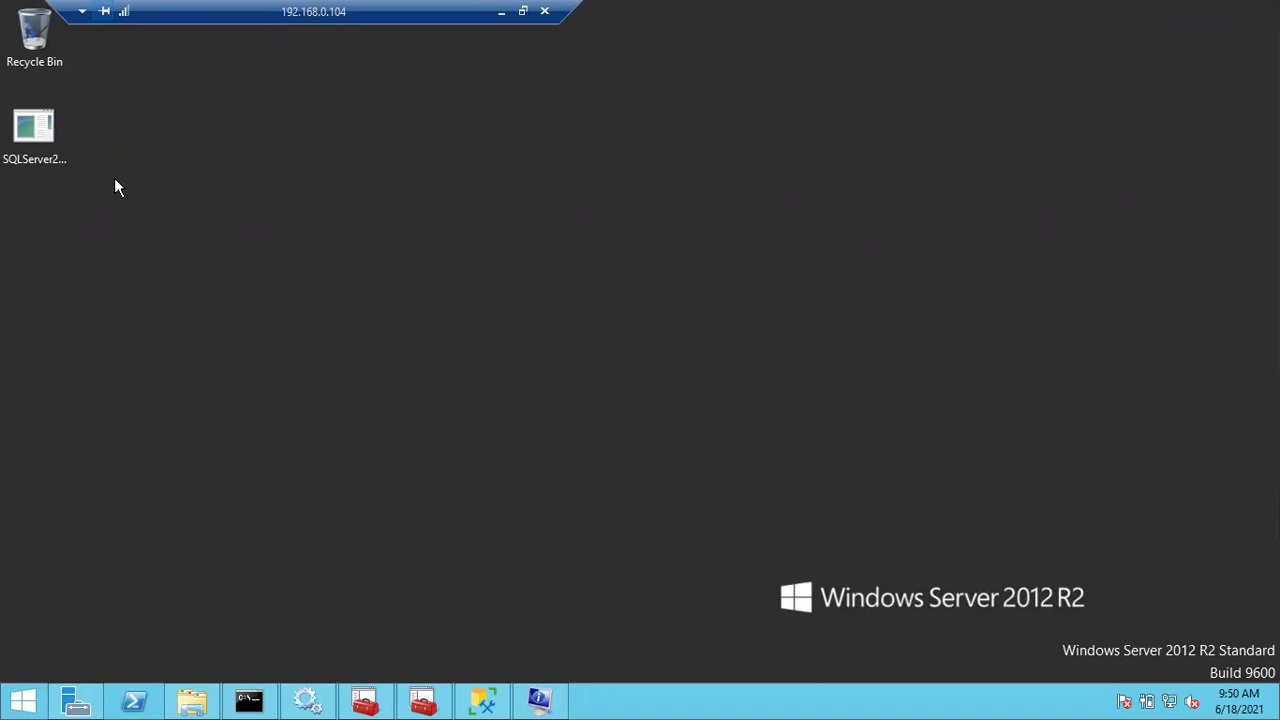
Step: Move the SQLServer2017-KB5000685-x64 package away from the desktop edge and run it as administrator
left_click(54, 144)
left_click_drag(32, 136, 215, 194)
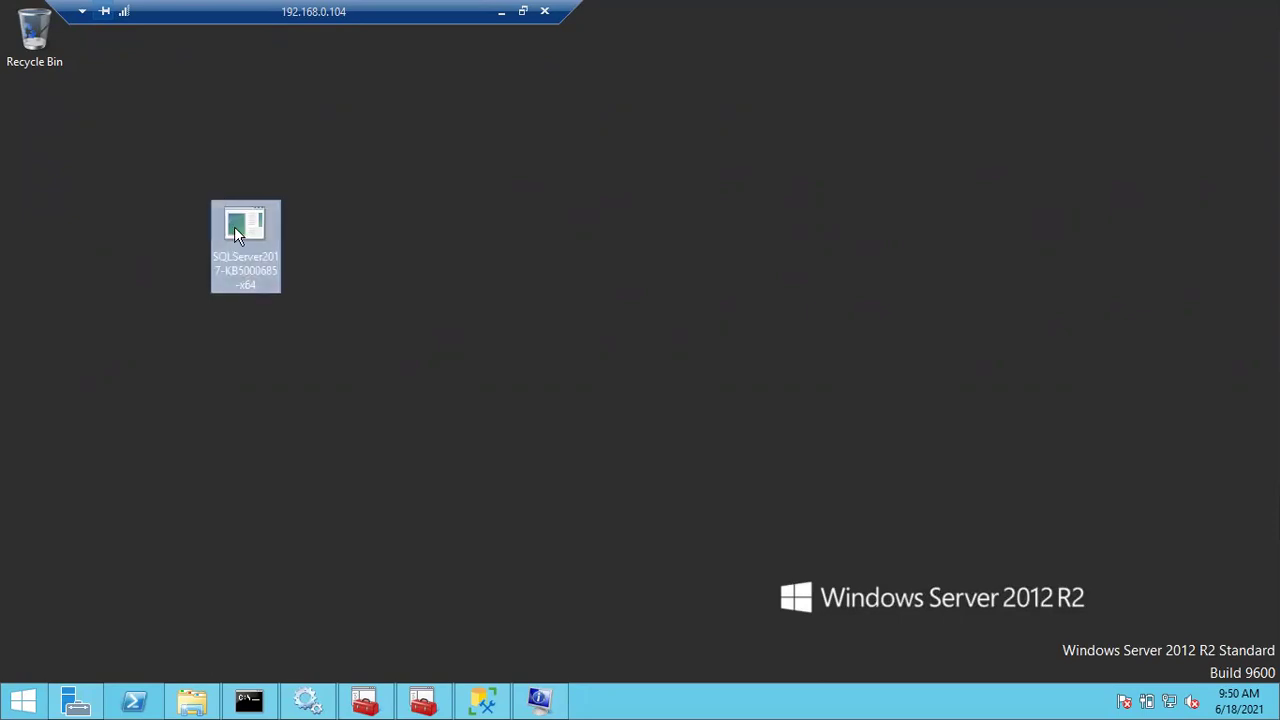
right_click(234, 226)
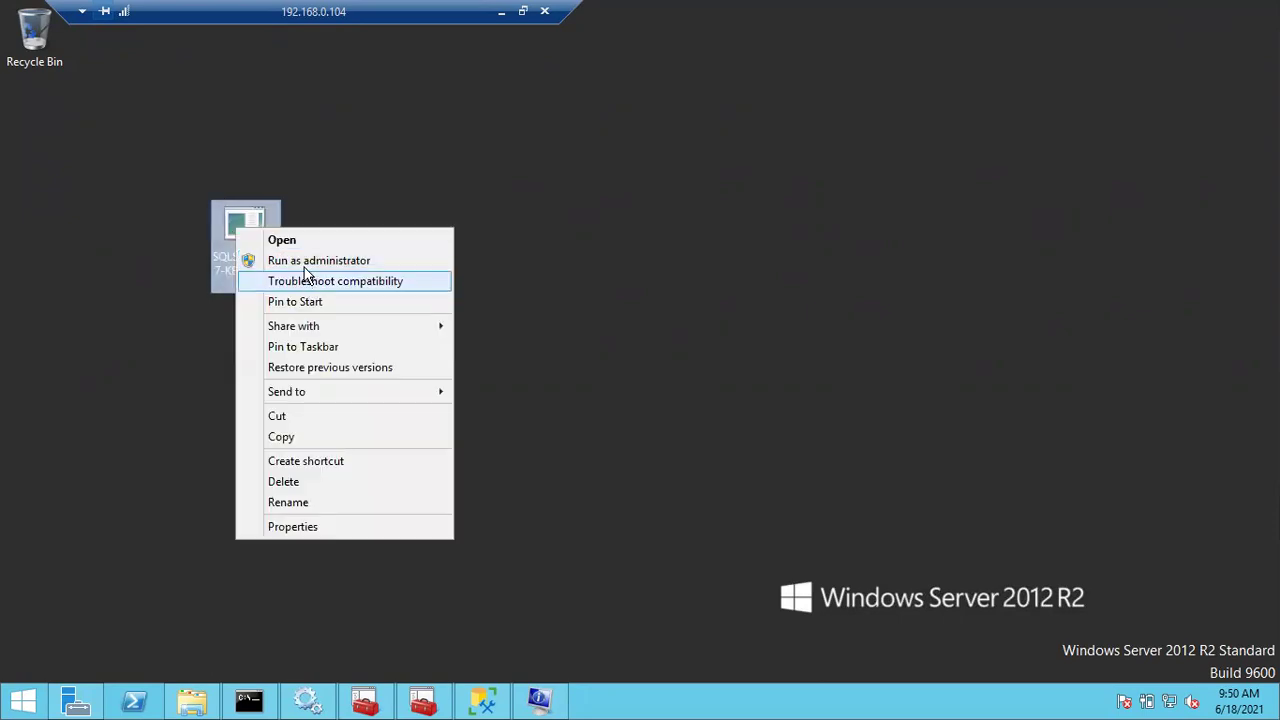
left_click(310, 262)
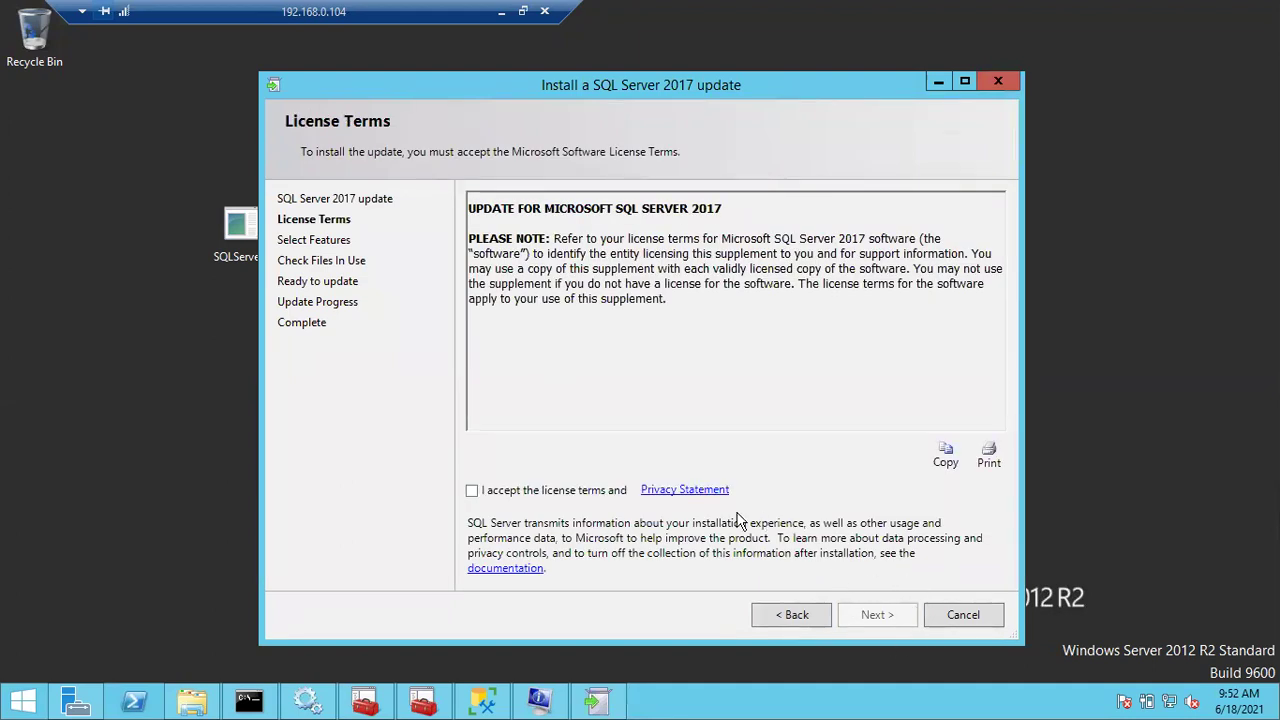
Step: Accept the license terms of the SQL Server 2017 update and choose the MSSQLSERVER instance with its features for updating
left_click(519, 490)
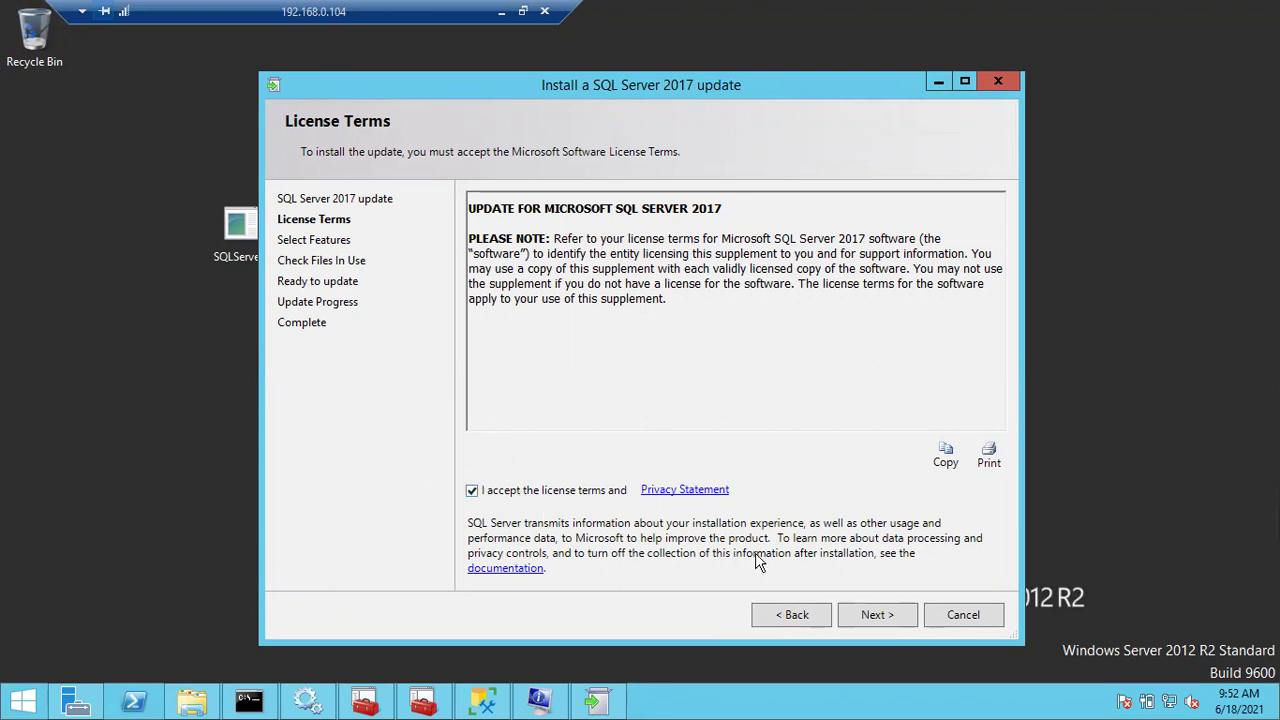
left_click(870, 616)
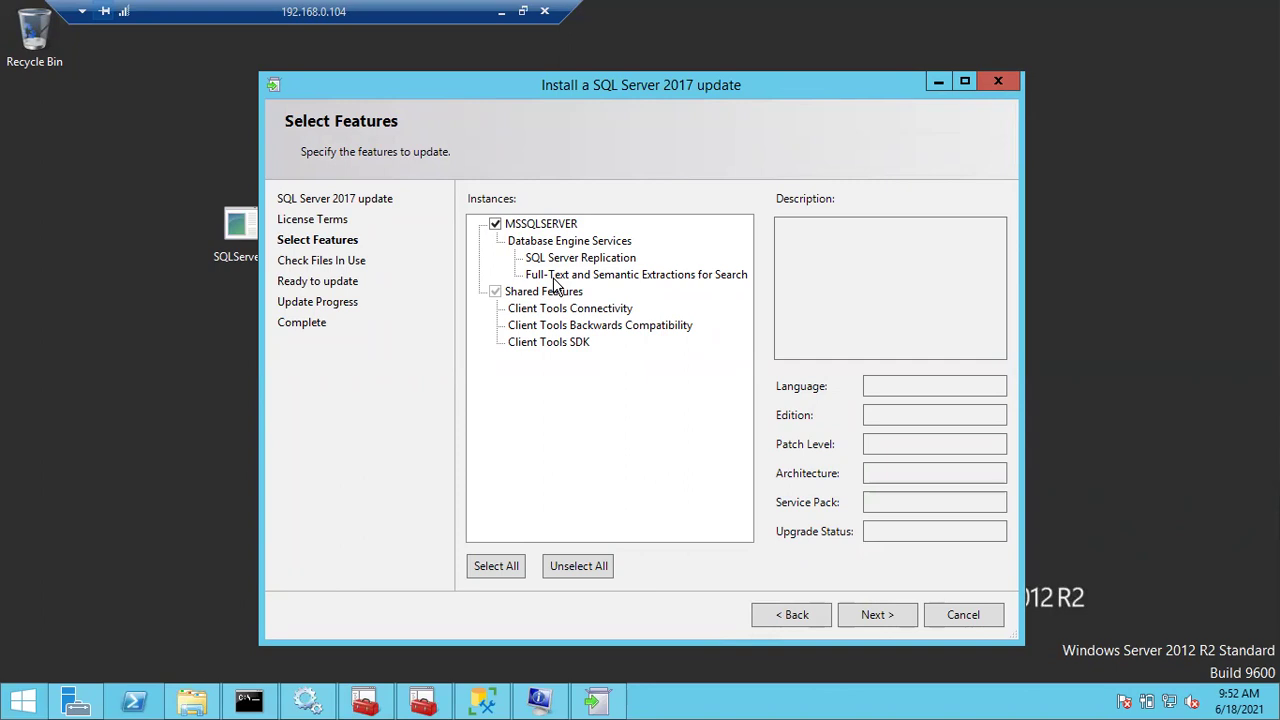
left_click(495, 225)
left_click(864, 622)
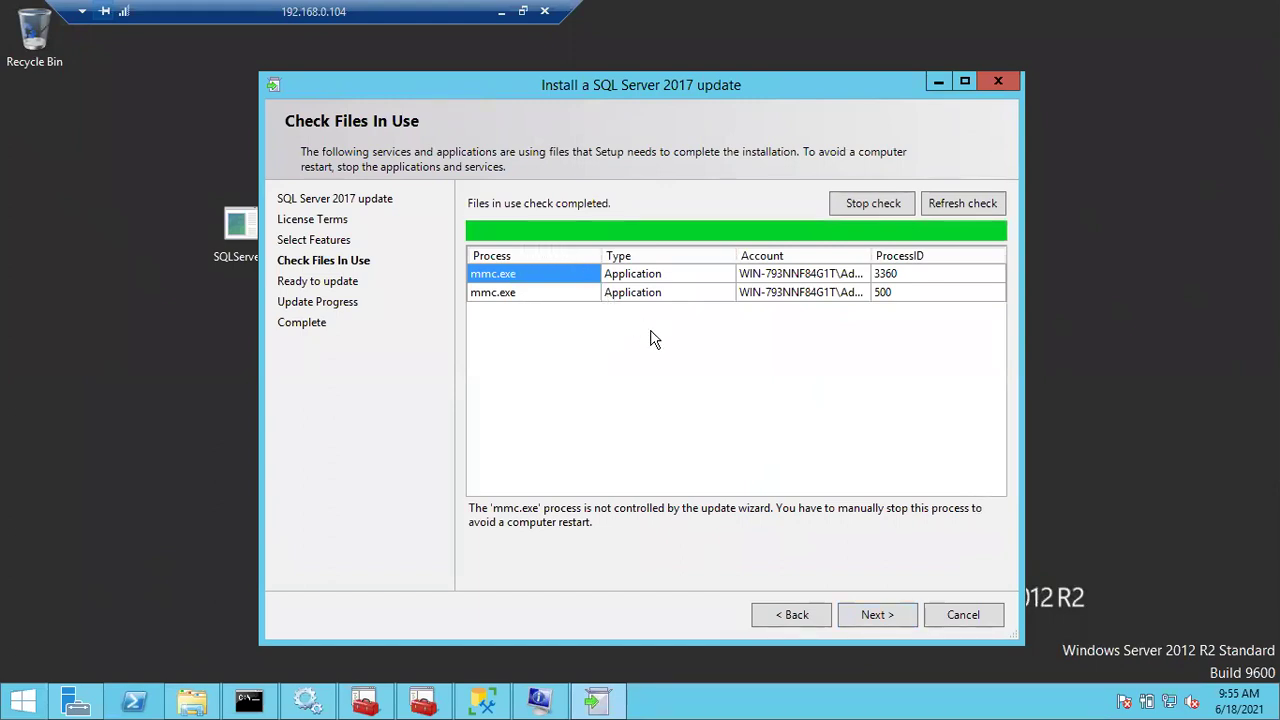
Step: Continue past the files-in-use check and start the update of the MSSQLSERVER instance
key("Return")
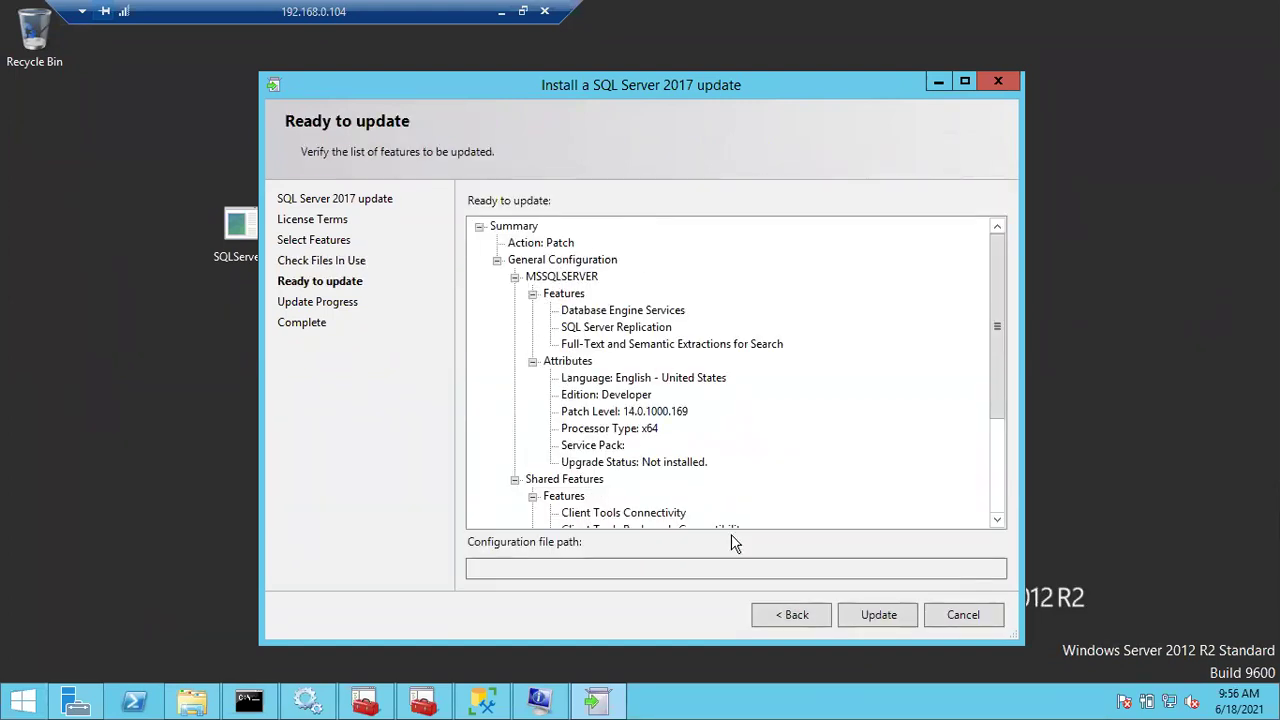
left_click(859, 616)
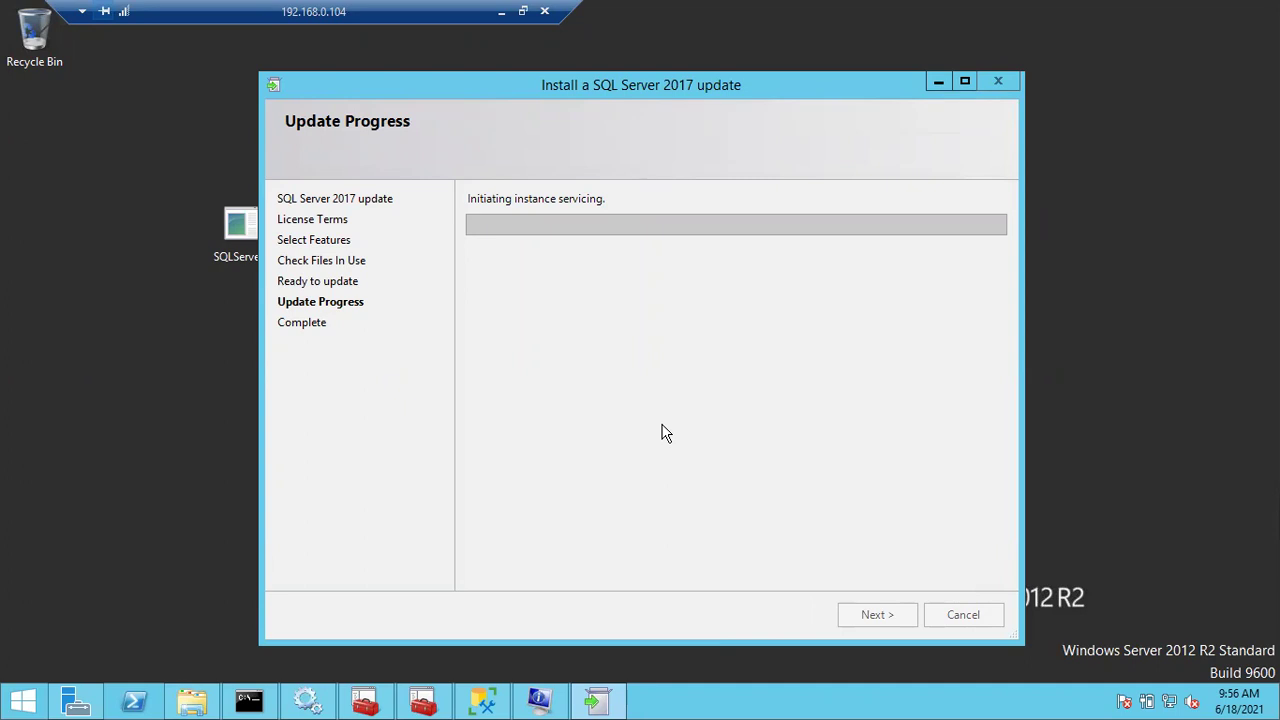
Step: Check the pre-patch build number on the server node in Management Studio against the precaution notes and return to the update progress
left_click(484, 706)
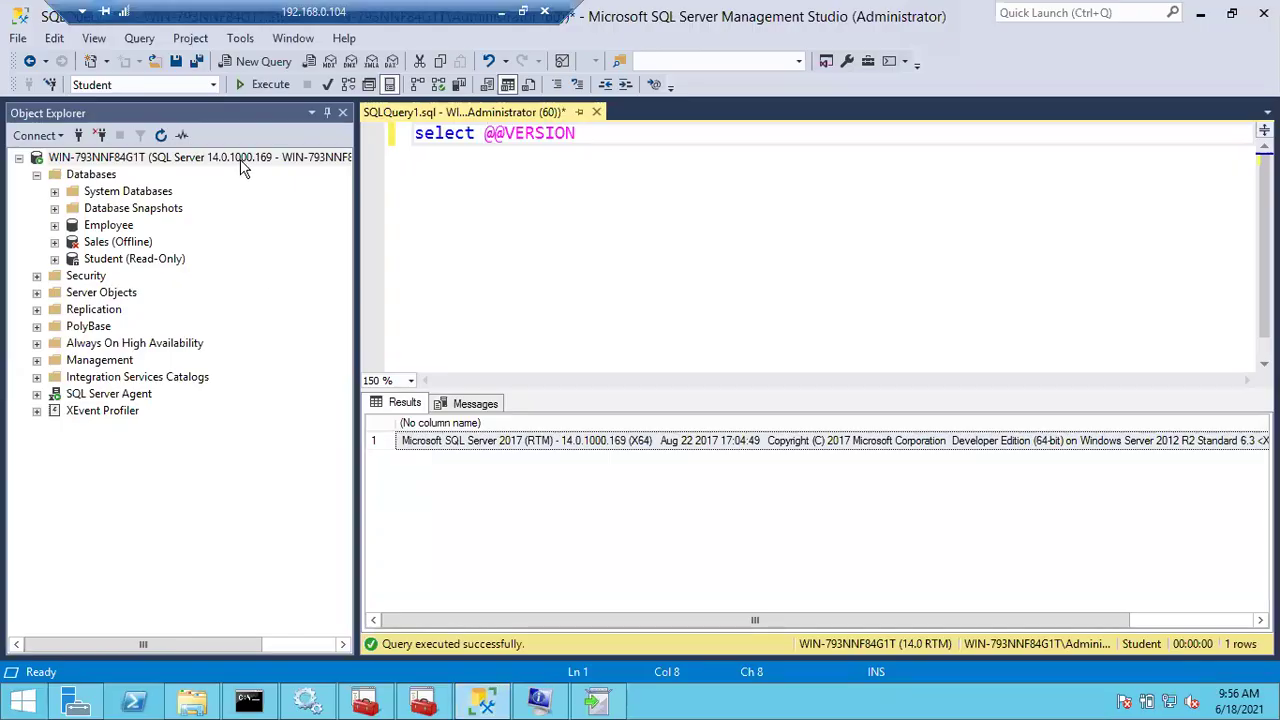
left_click(240, 159)
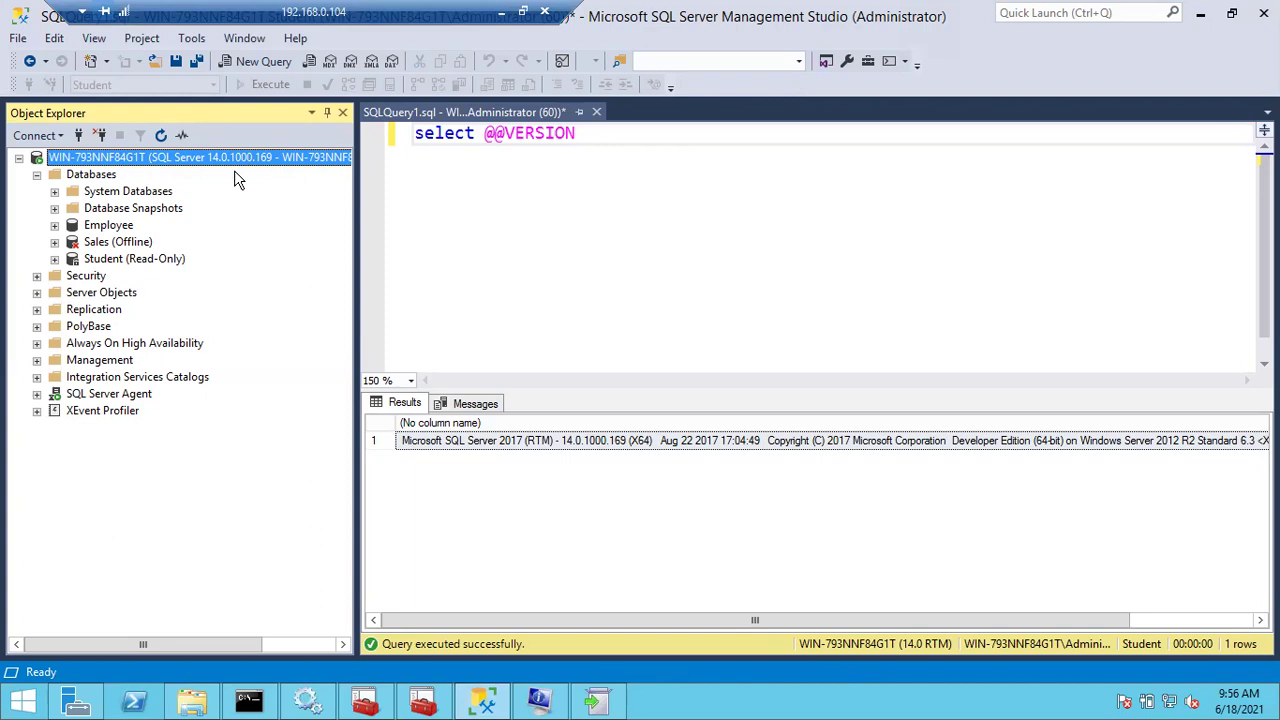
key("alt+Tab")
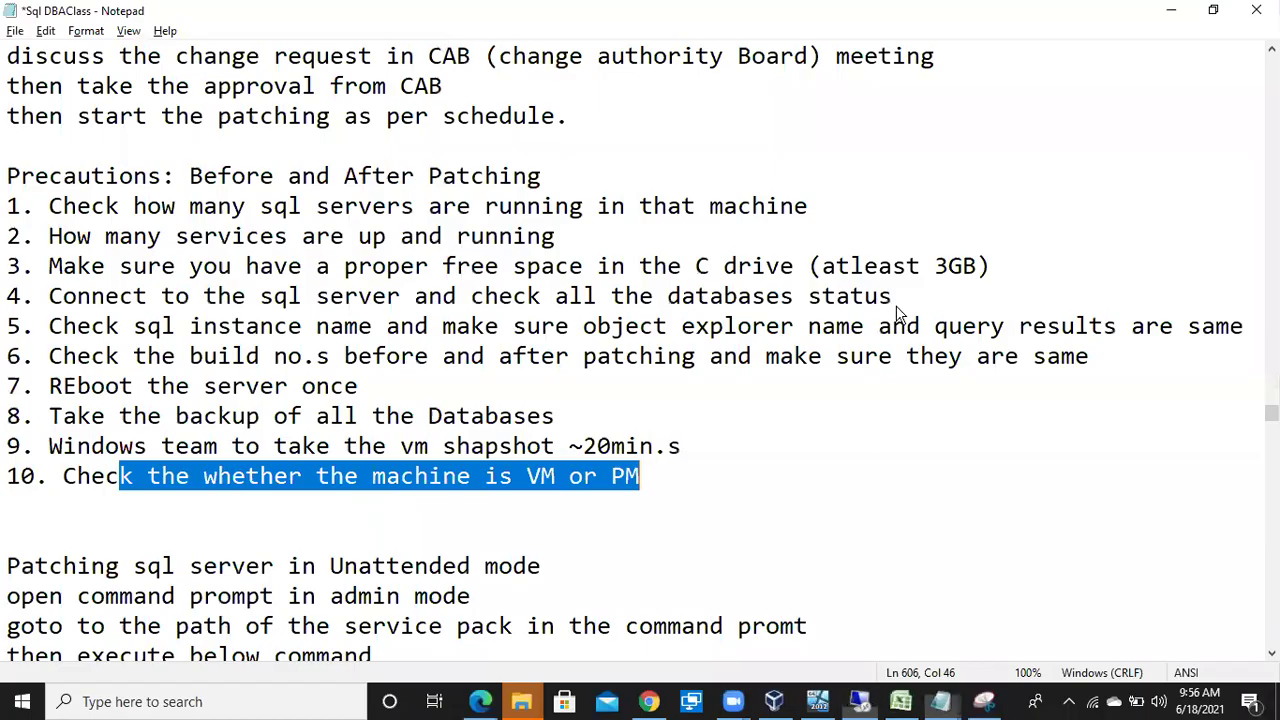
key("alt+Tab")
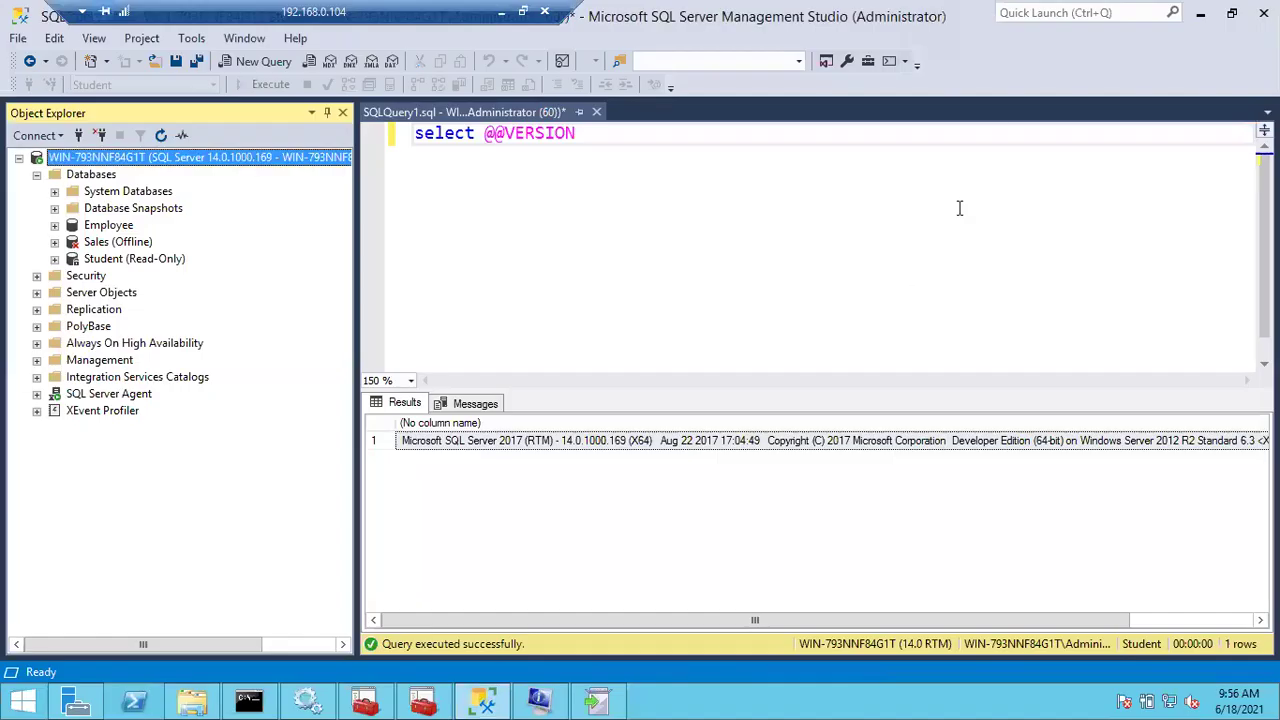
left_click(1201, 14)
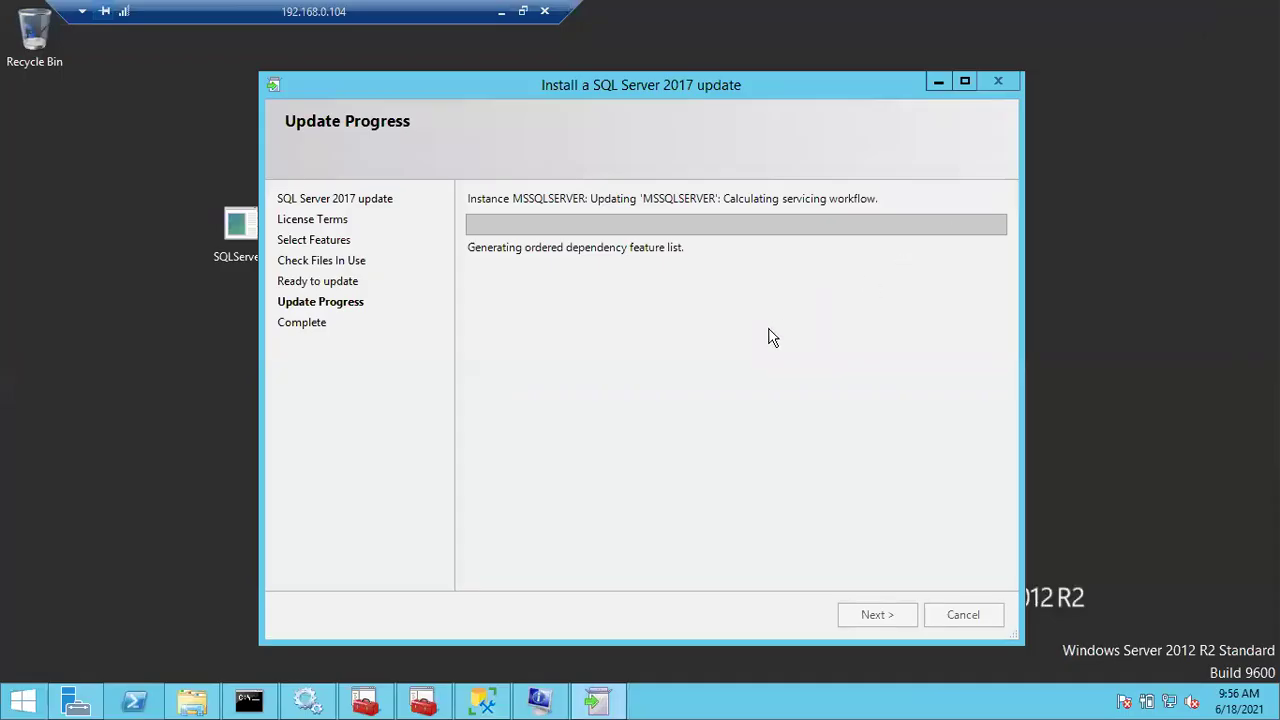
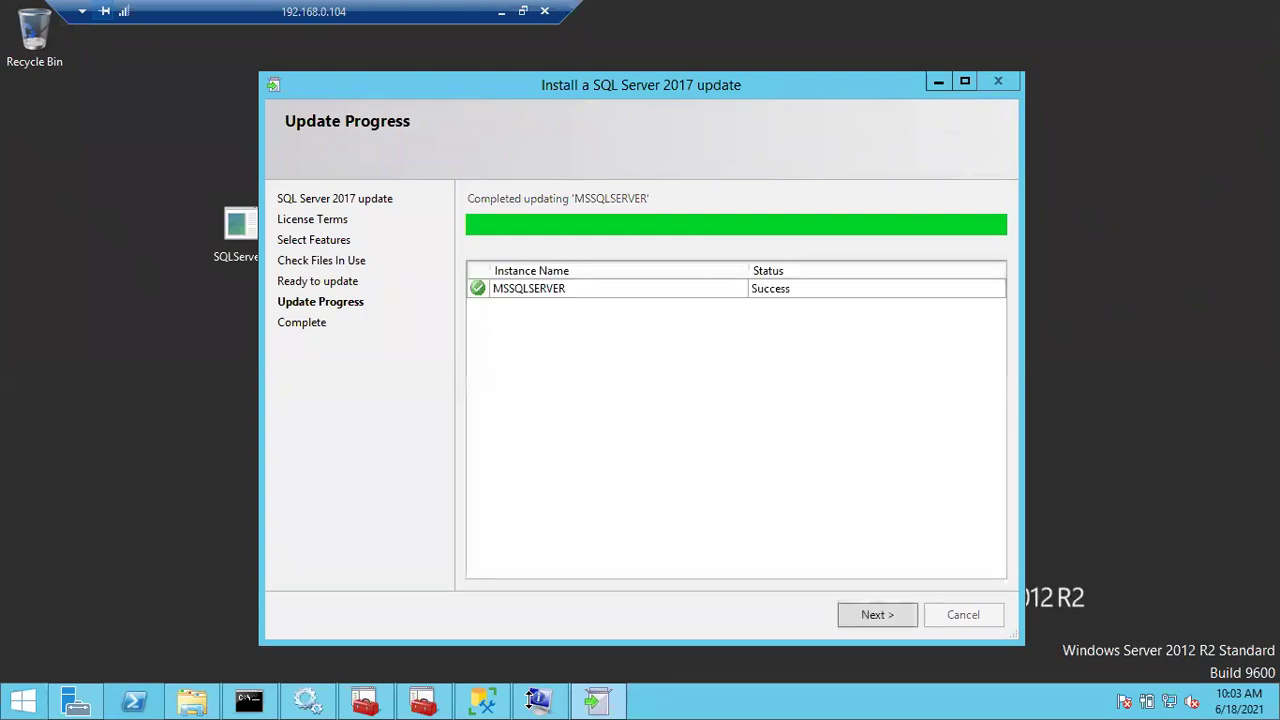
Step: Continue to the completion page of the SQL Server 2017 update, review each feature's status and close the wizard
key("Return")
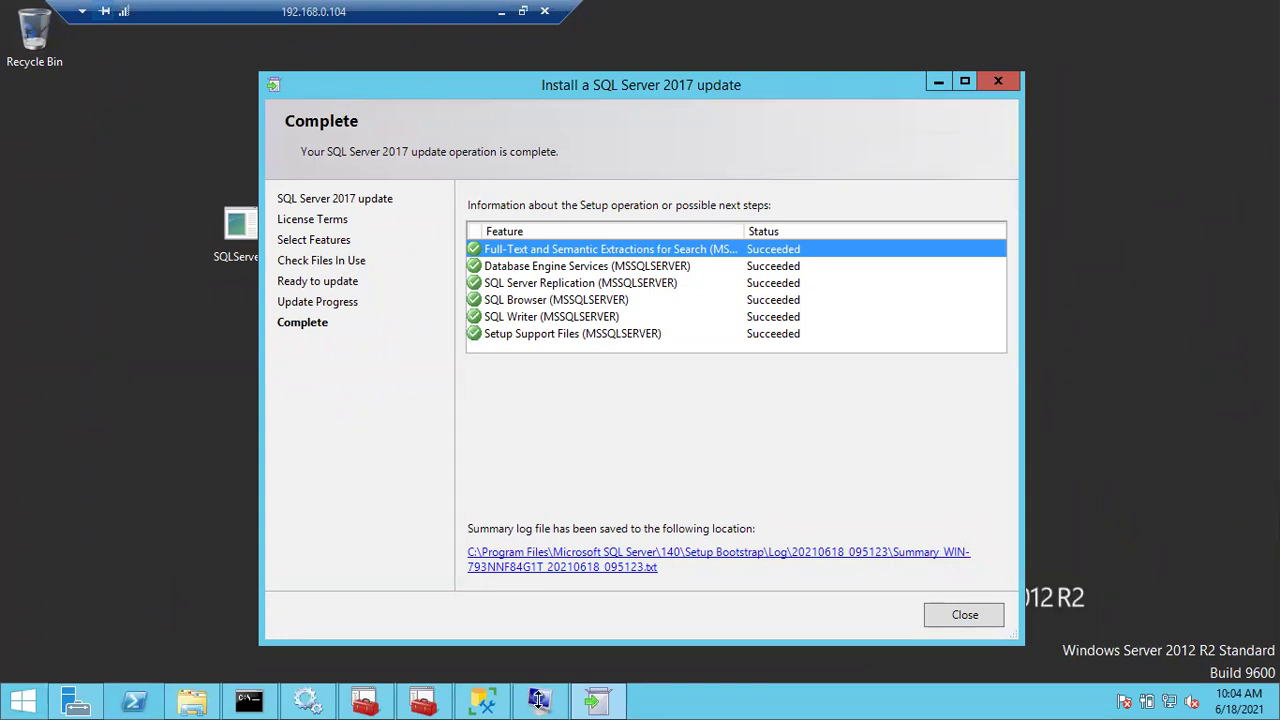
left_click(597, 704)
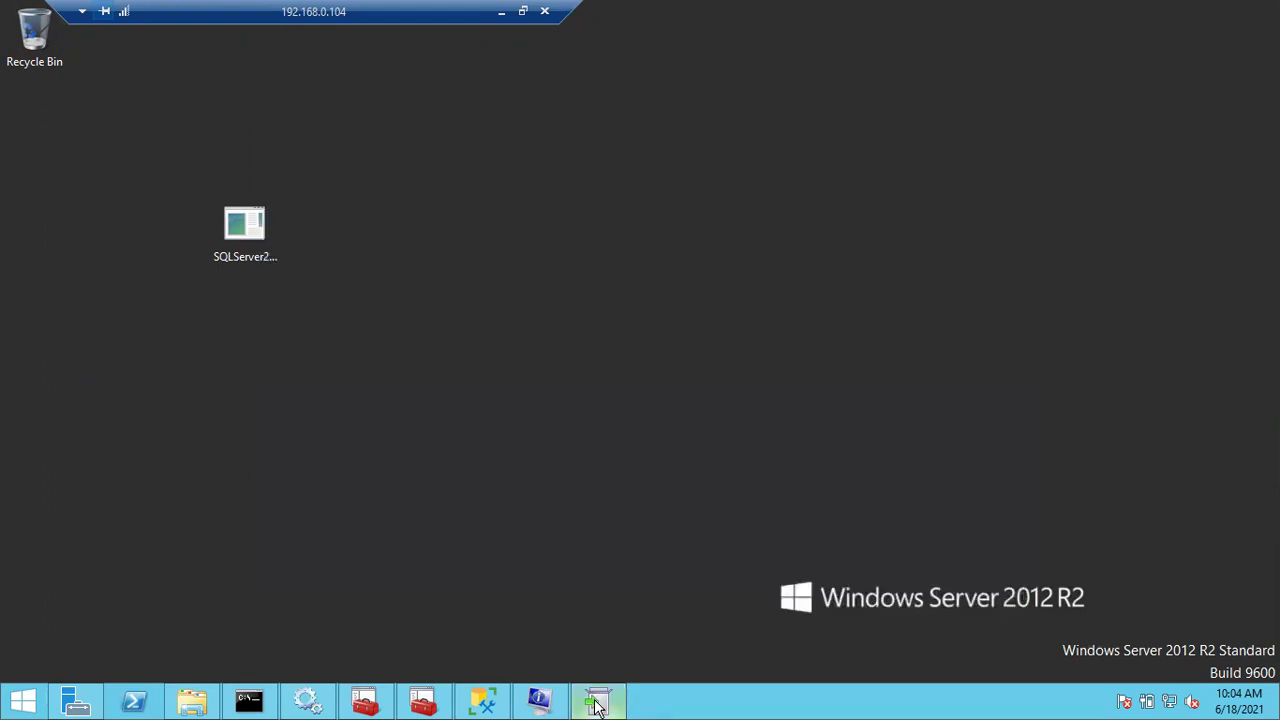
left_click(598, 702)
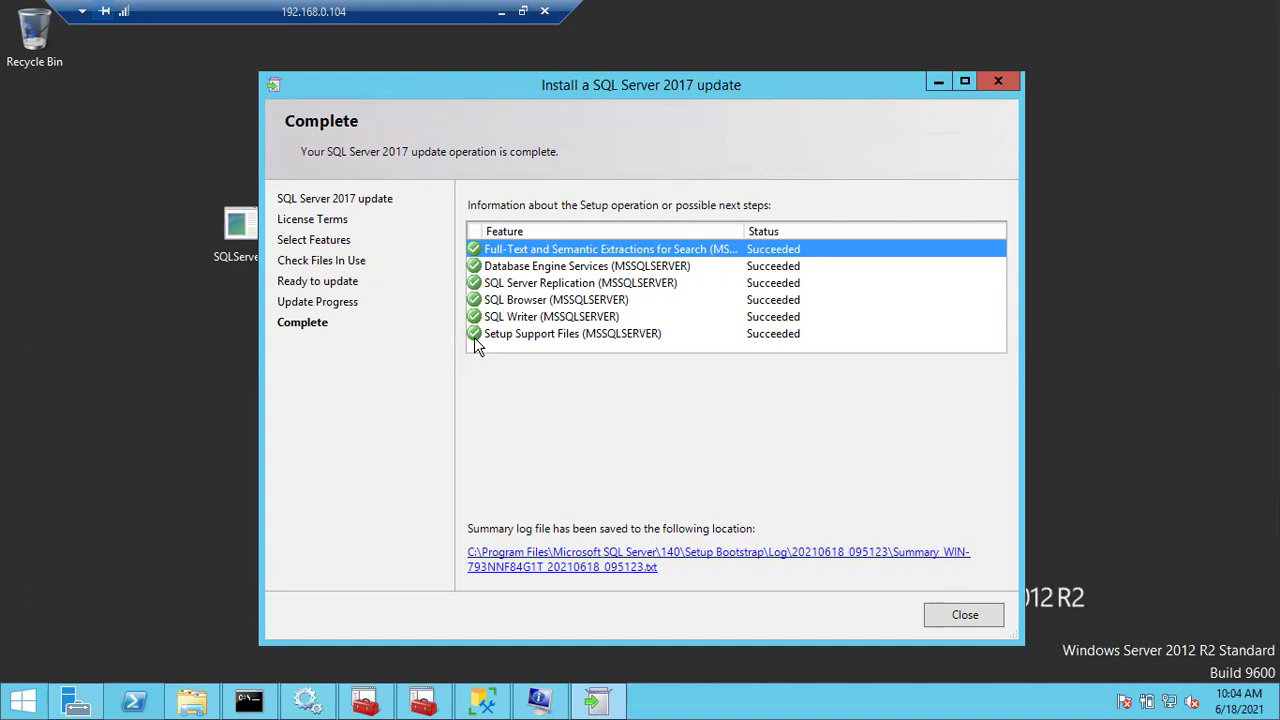
left_click(509, 268)
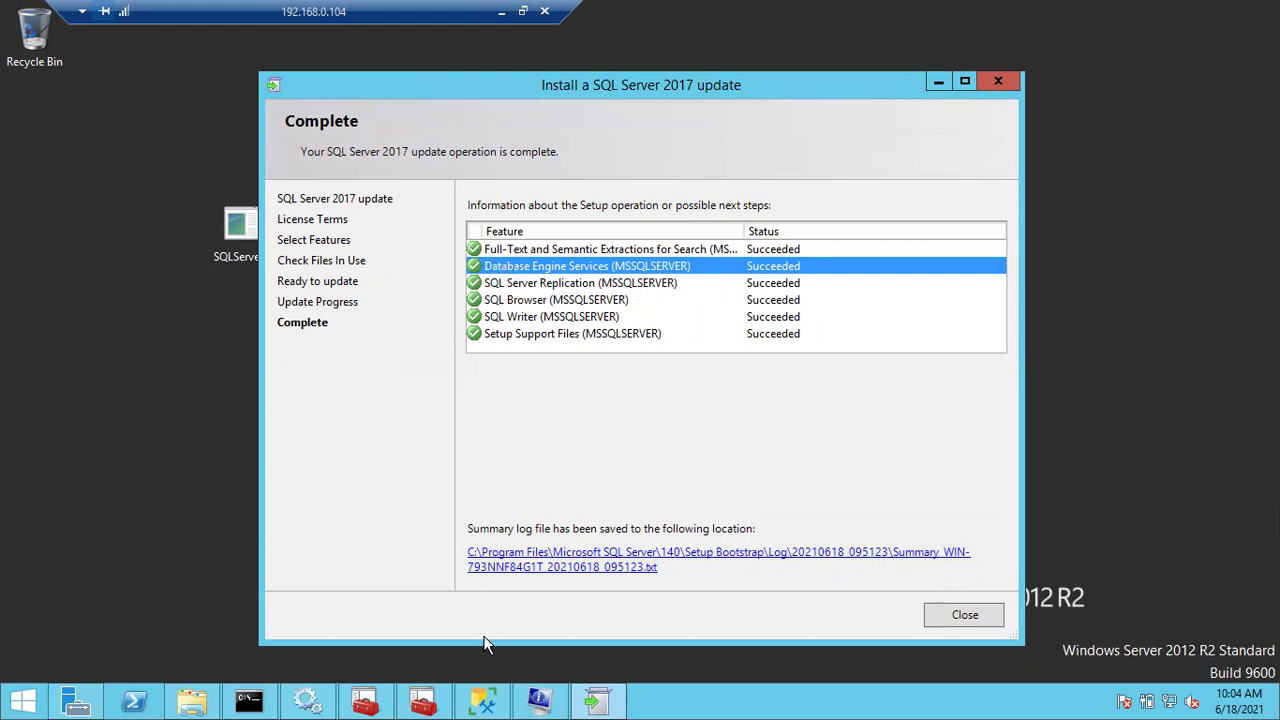
left_click(483, 700)
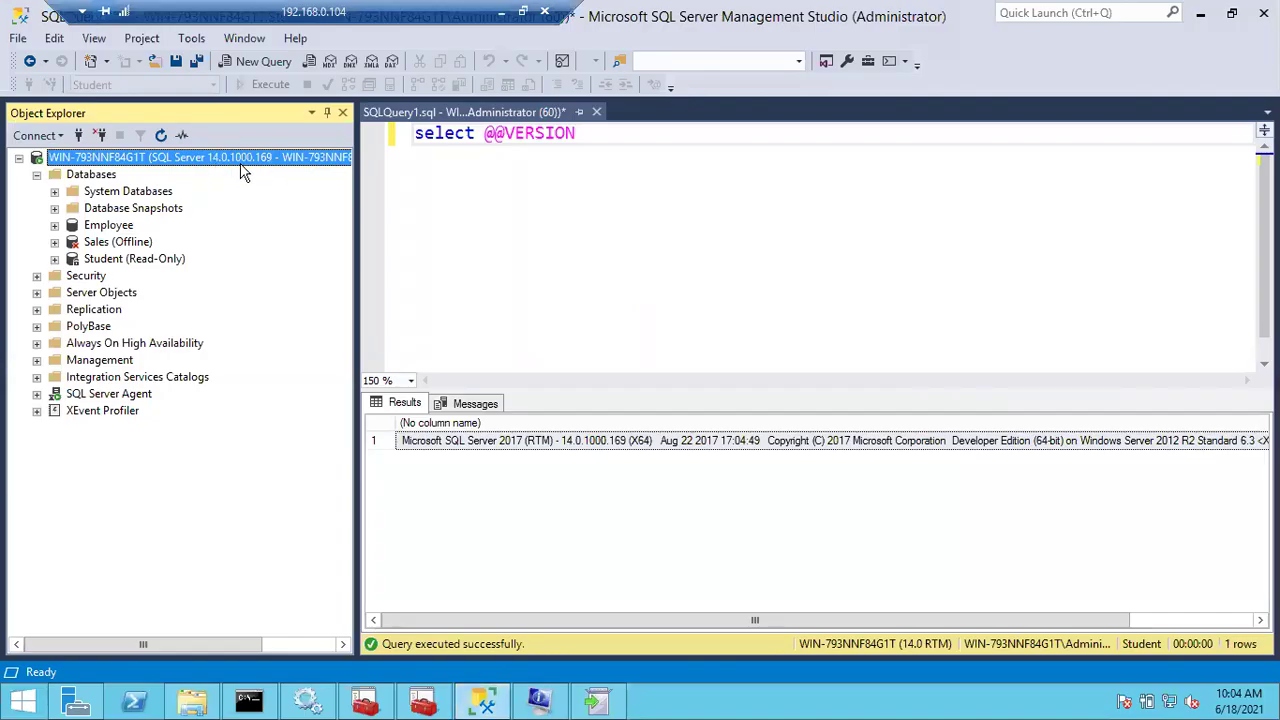
left_click(600, 703)
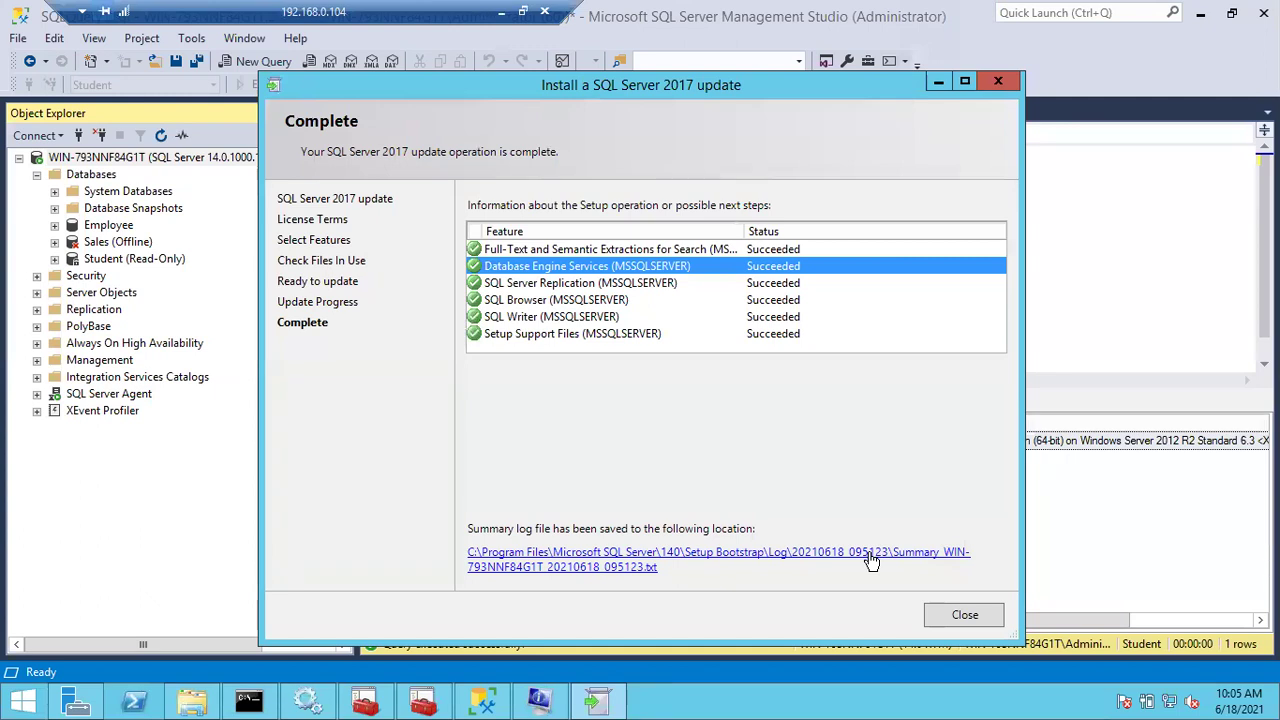
left_click(965, 617)
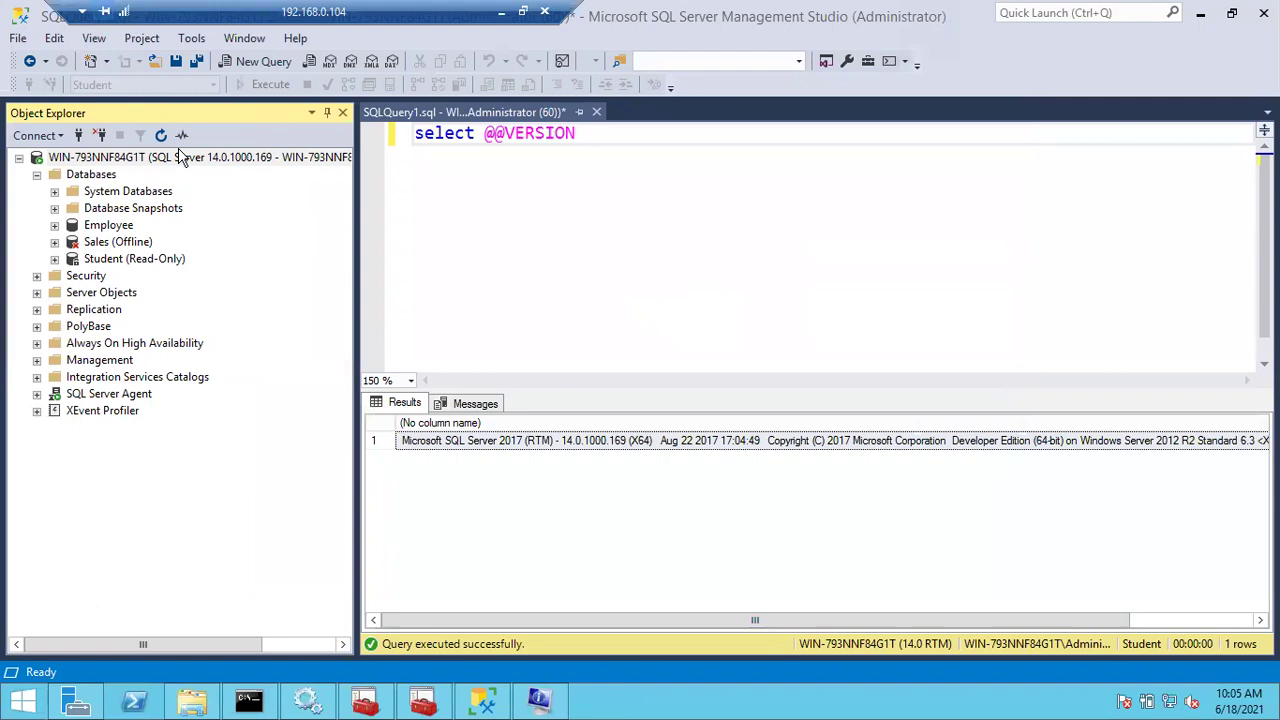
left_click(224, 163)
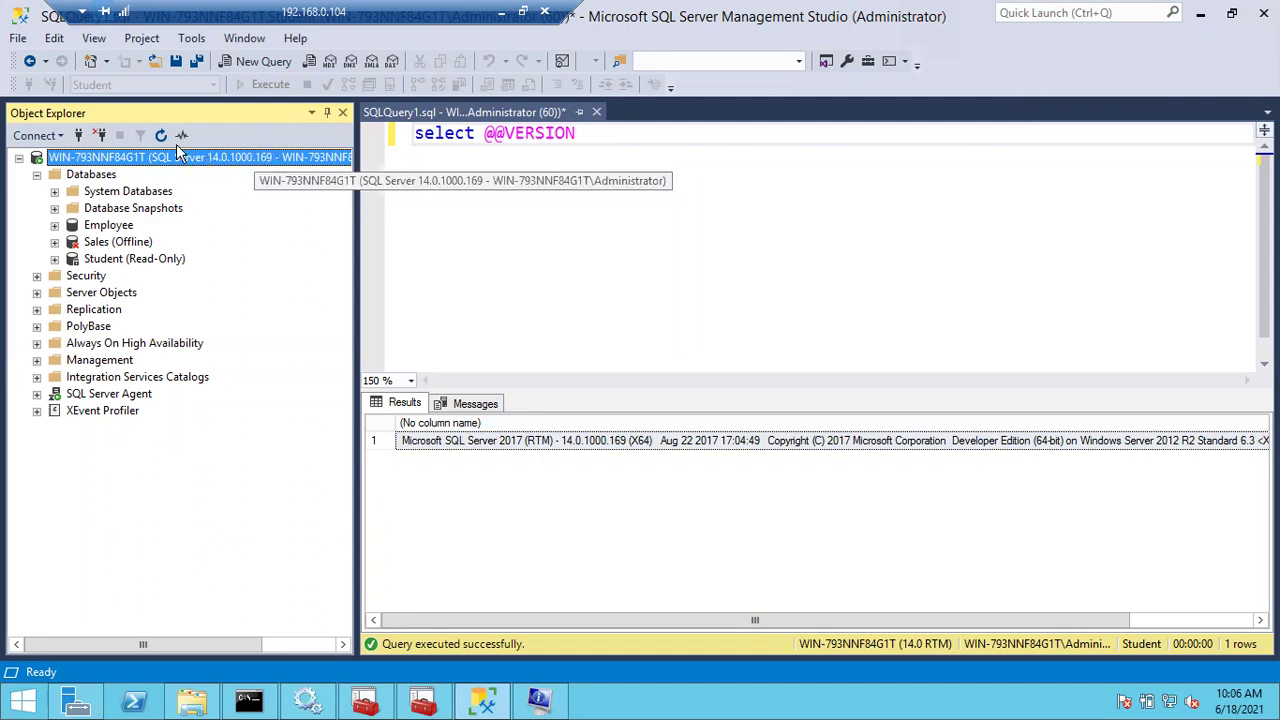
left_click(160, 135)
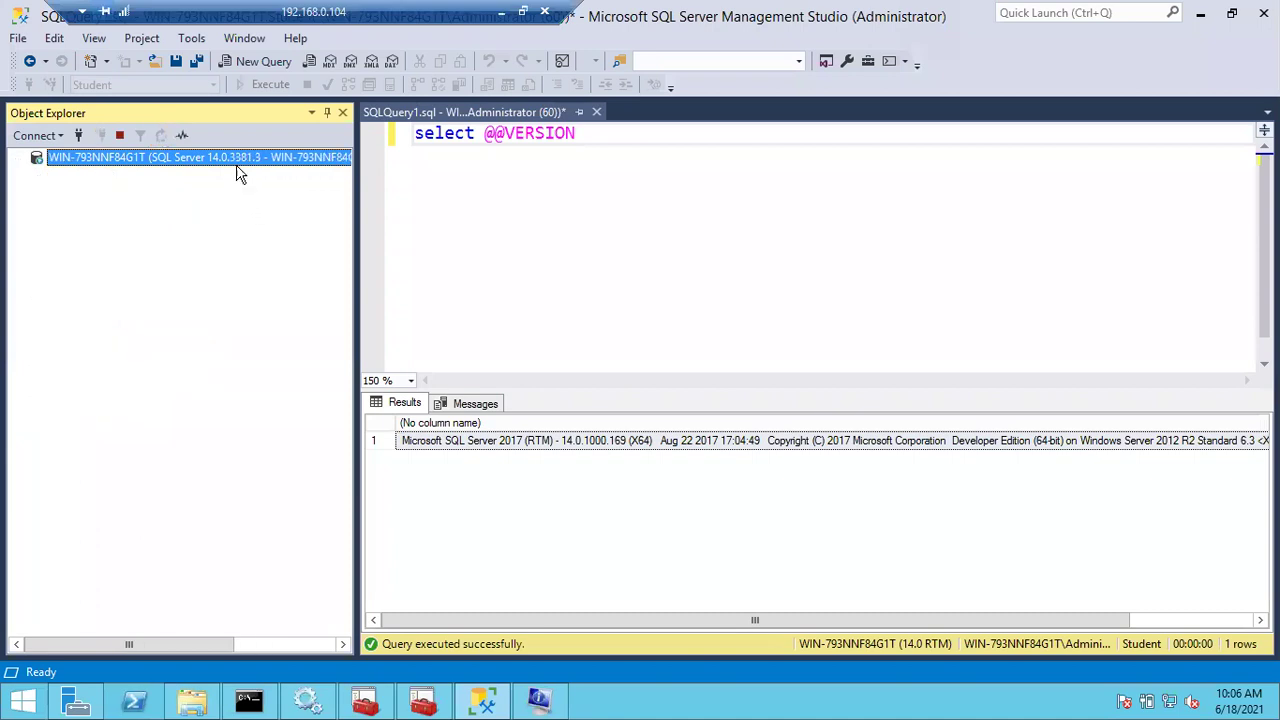
left_click(481, 174)
key("F5")
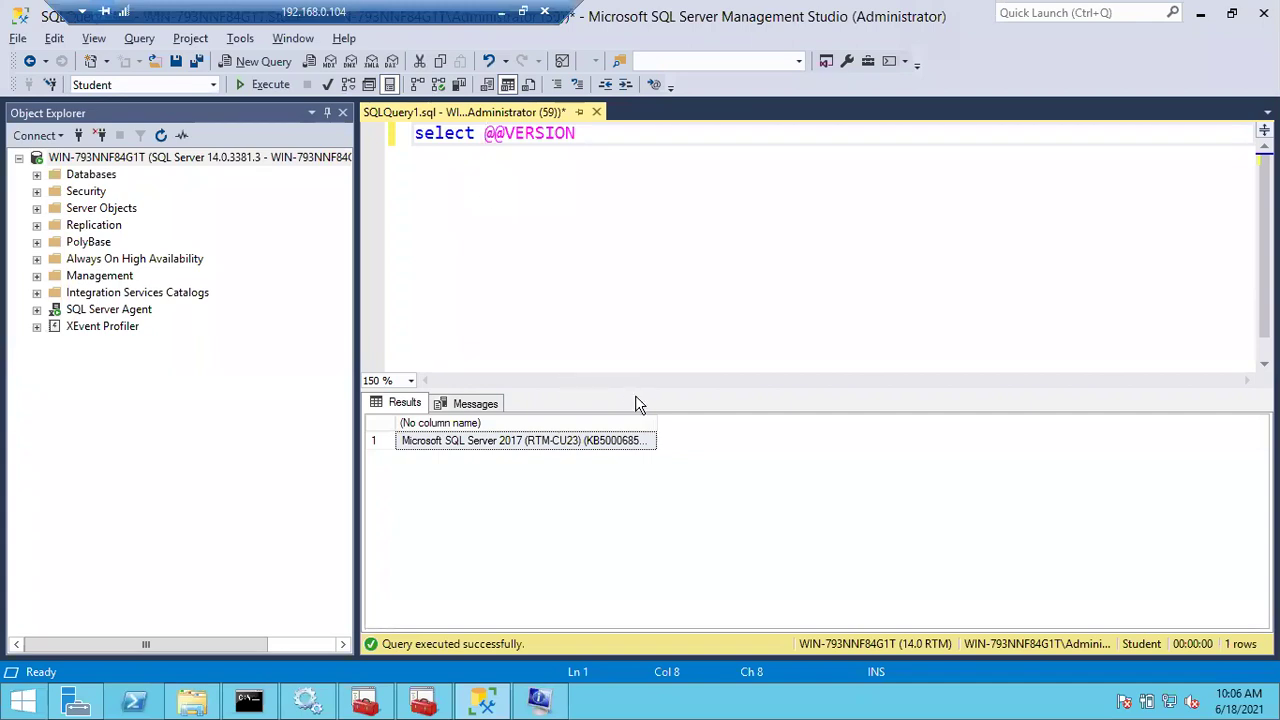
left_click(658, 427)
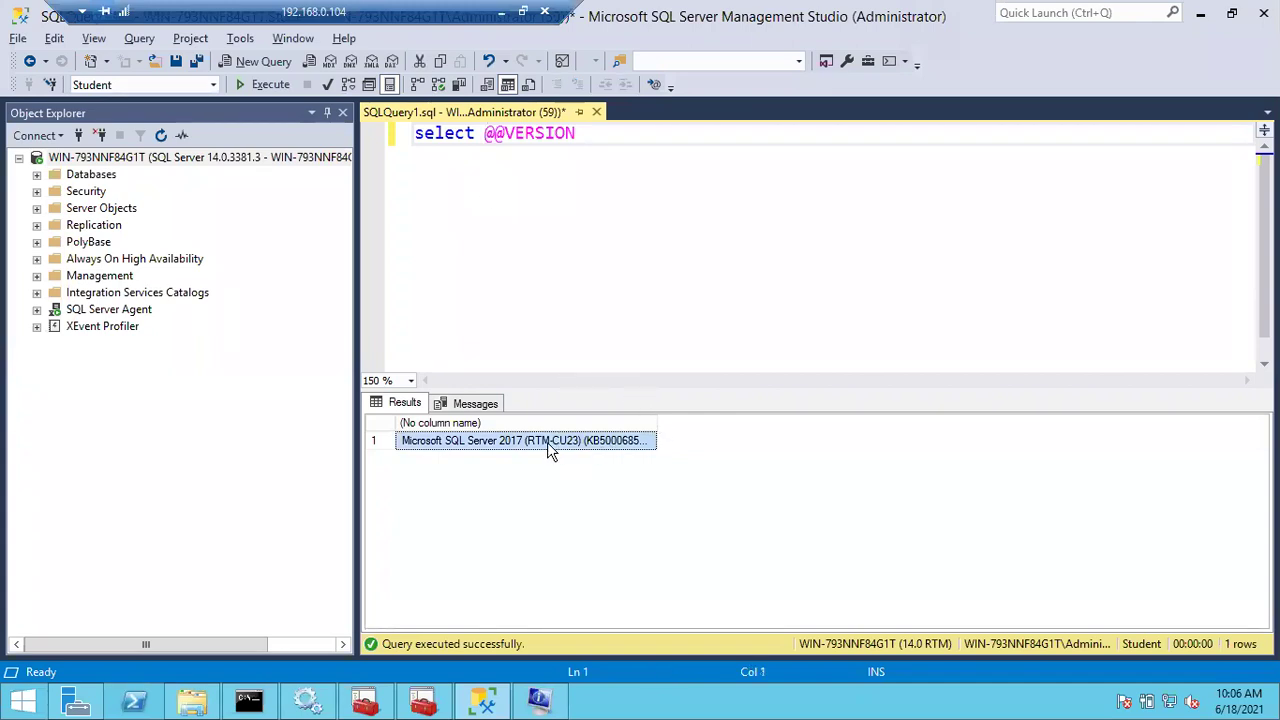
double_click(657, 420)
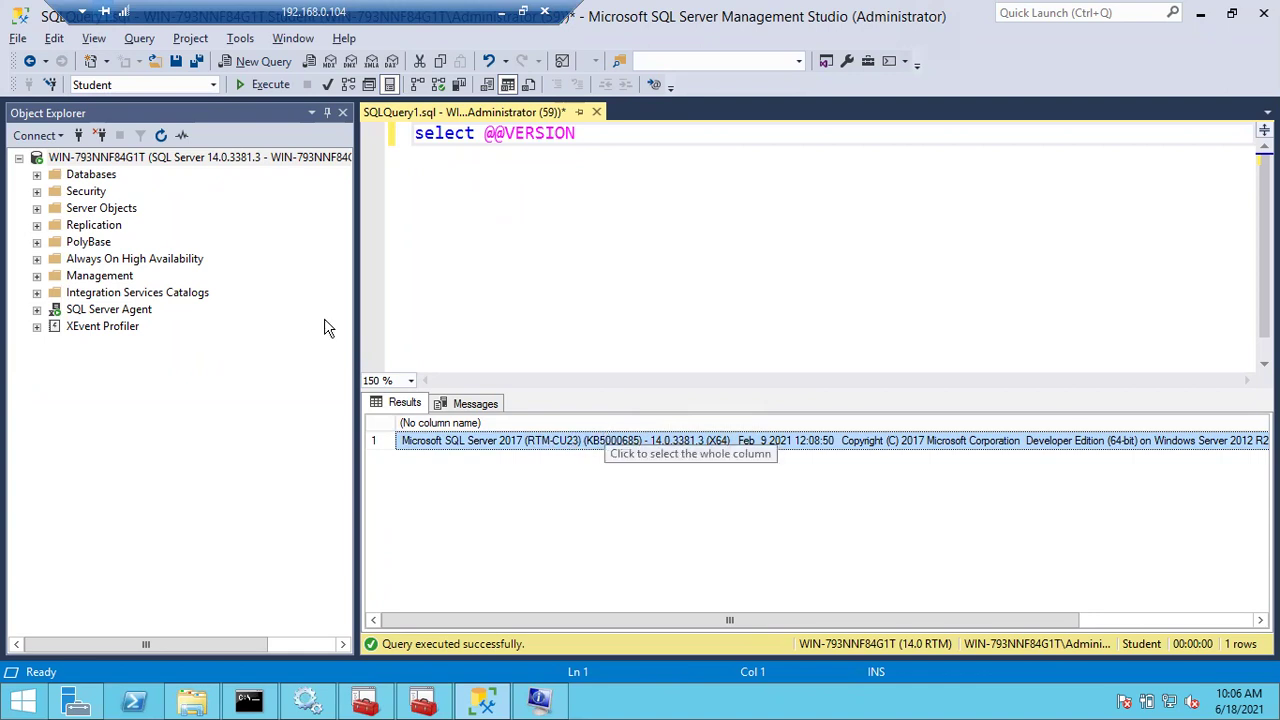
Step: Expand the Databases folder of the refreshed server node to check the state of each database
left_click(37, 174)
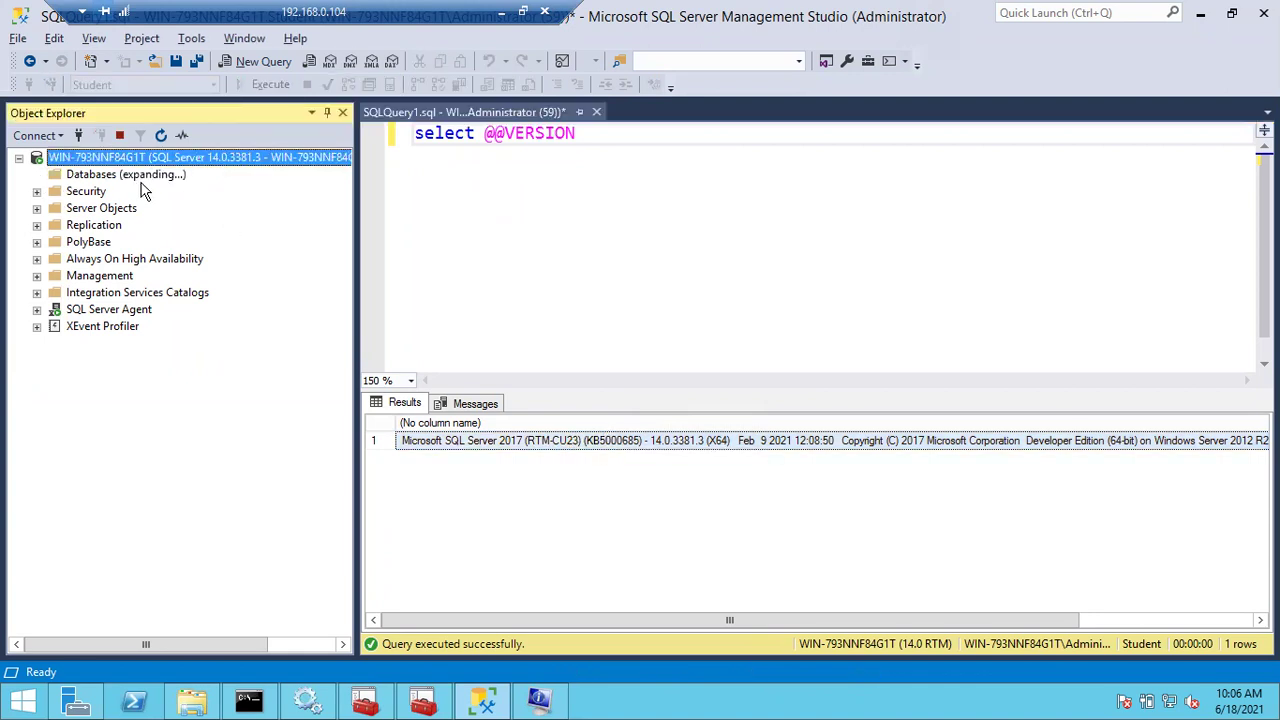
left_click(95, 175)
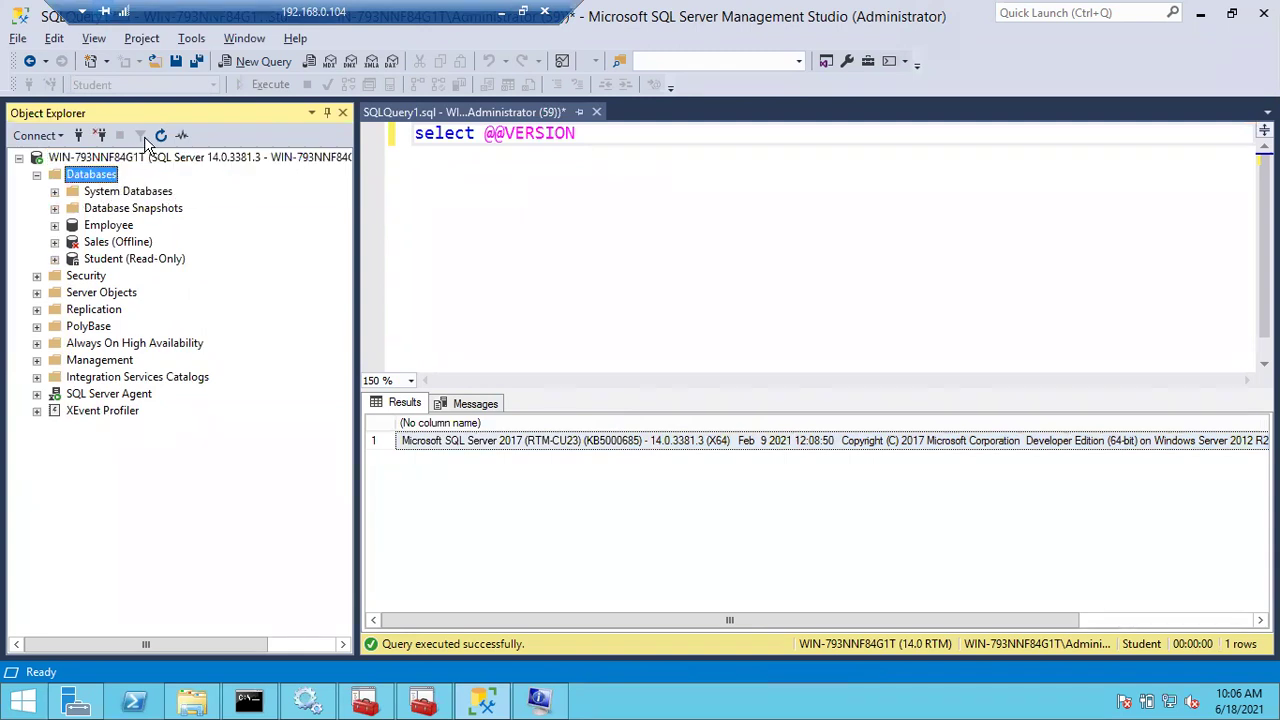
Step: Check the service states under SQL Server Services in SQL Server Configuration Manager and return to the server node's build number in Management Studio
left_click(435, 705)
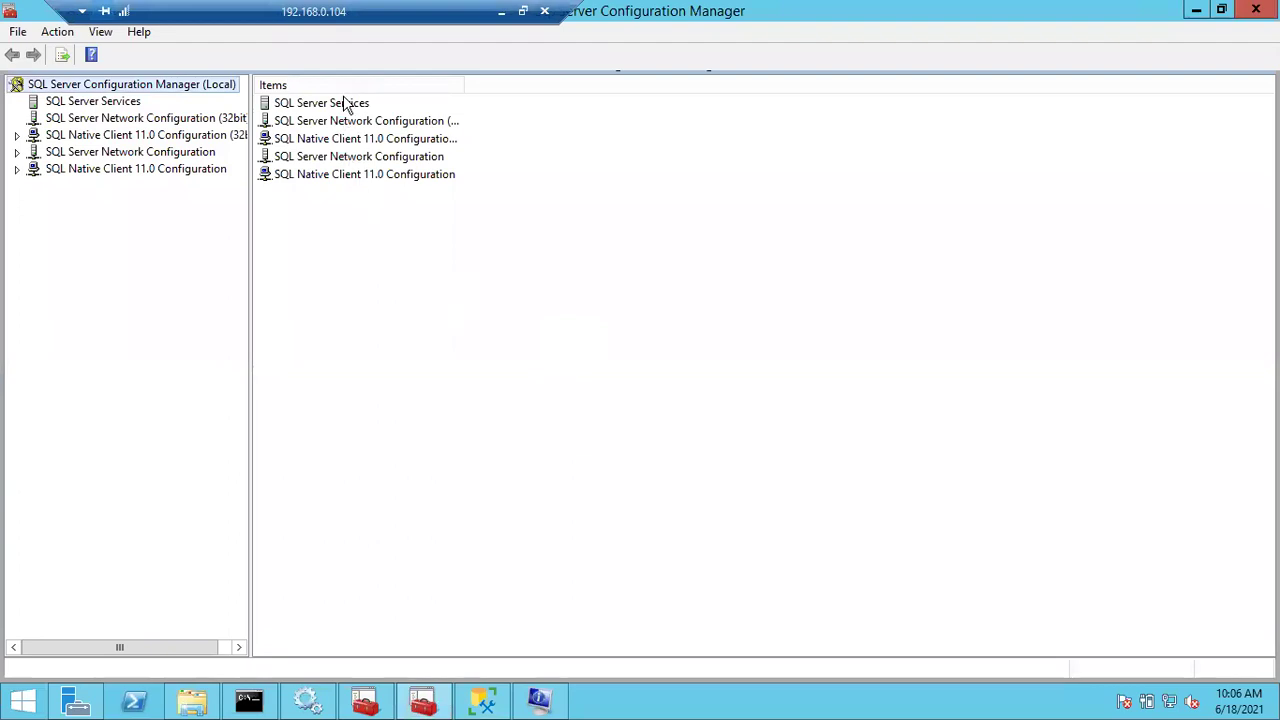
left_click(345, 105)
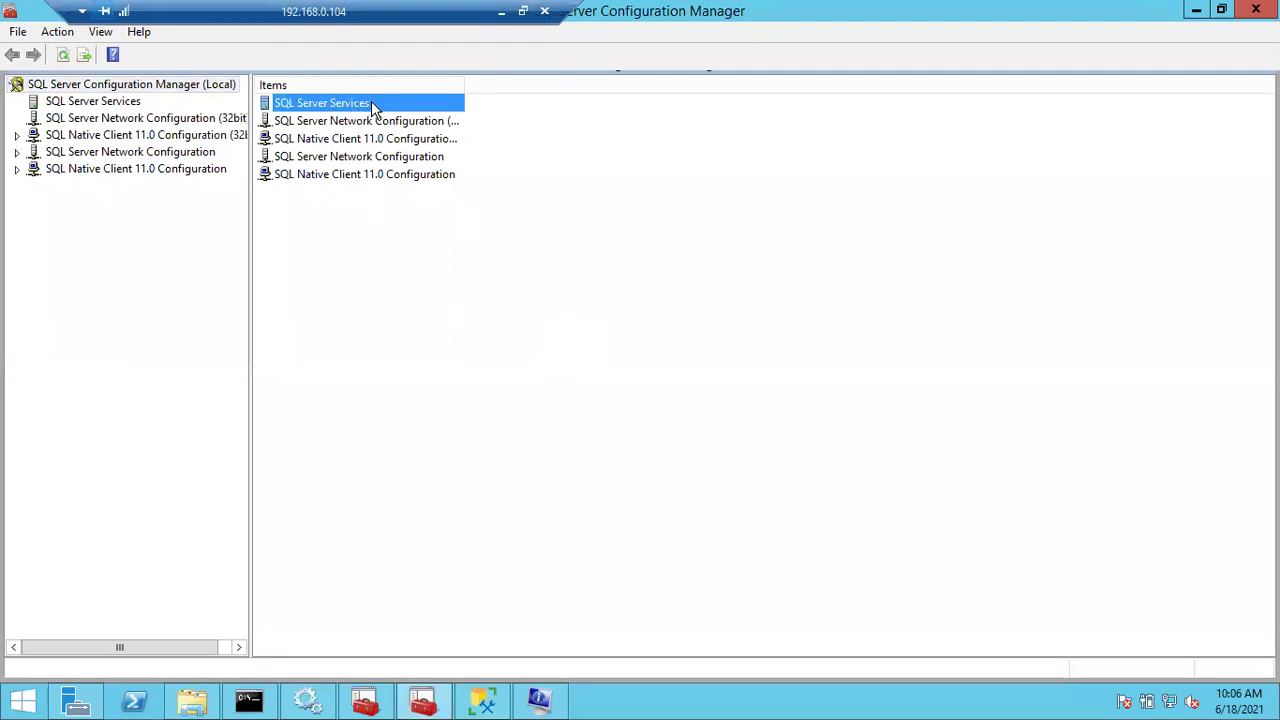
left_click(124, 105)
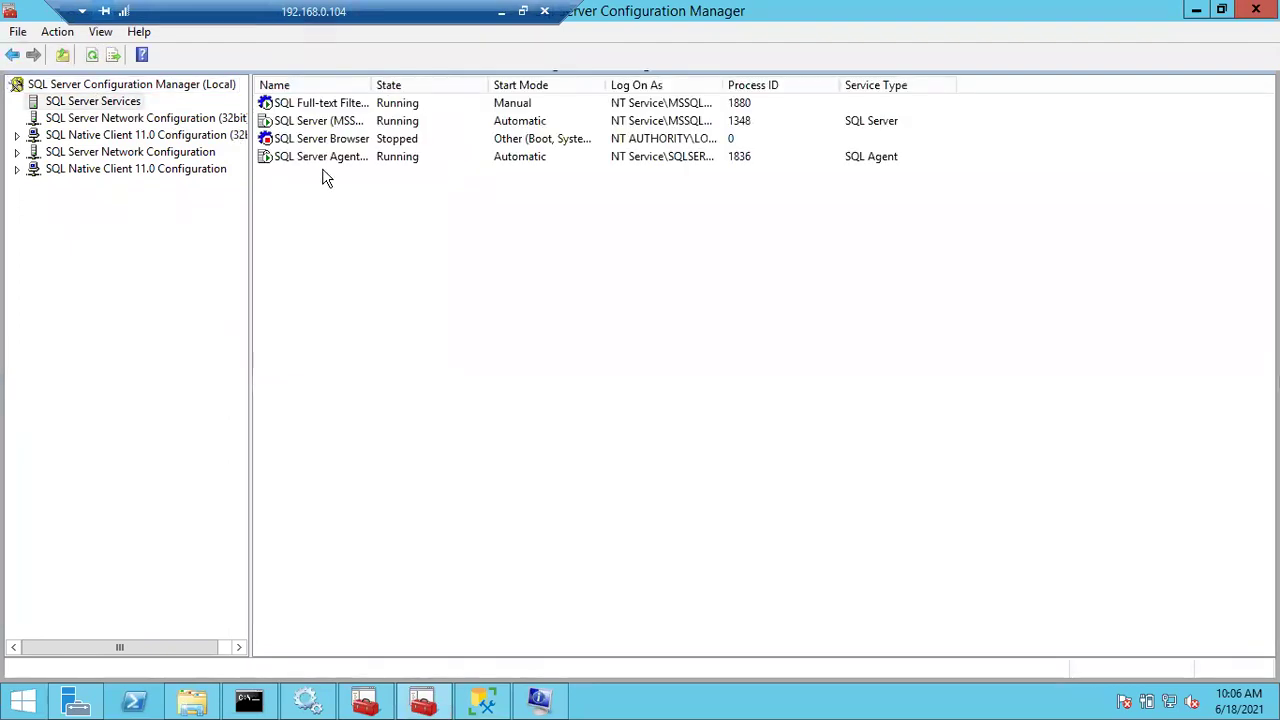
double_click(485, 91)
left_click(489, 707)
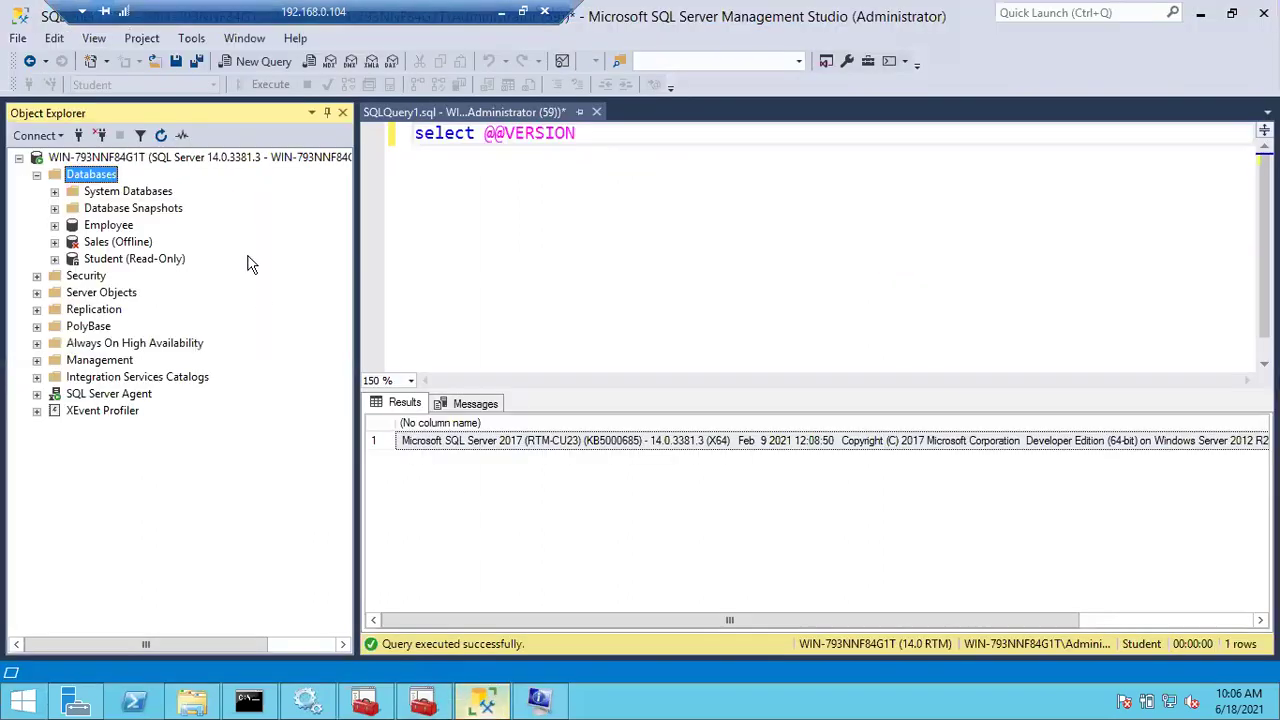
left_click(210, 163)
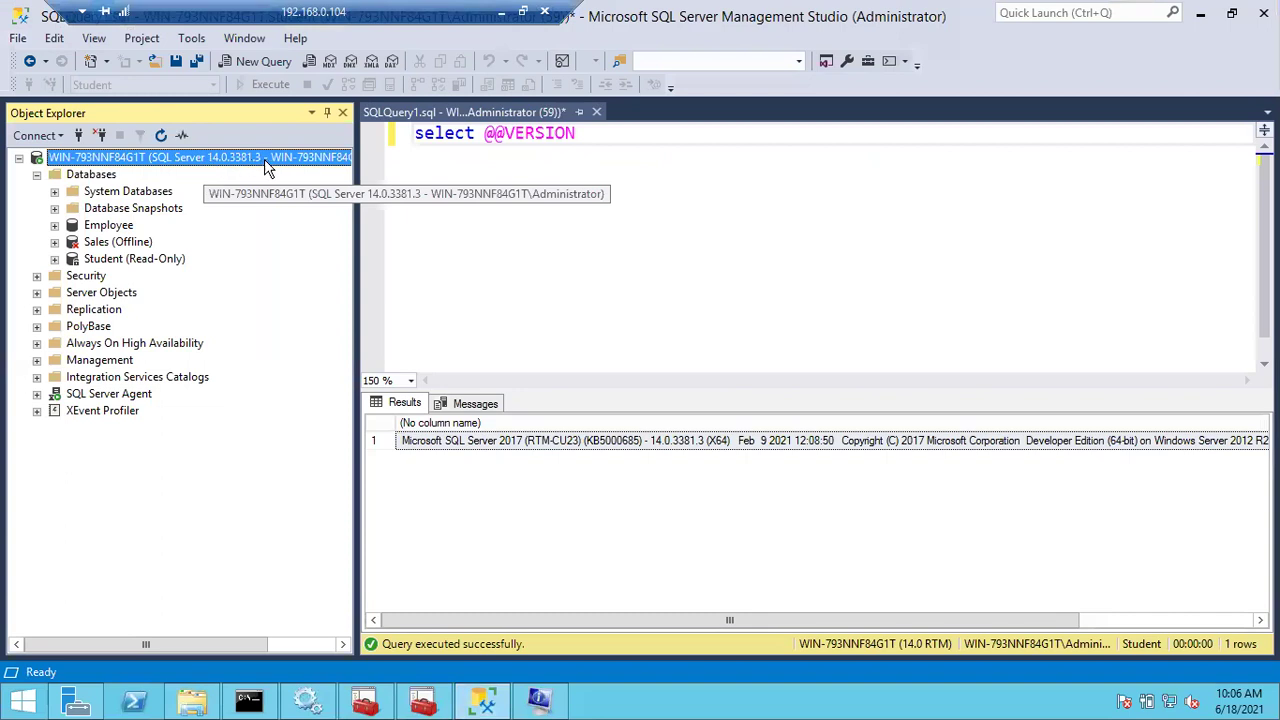